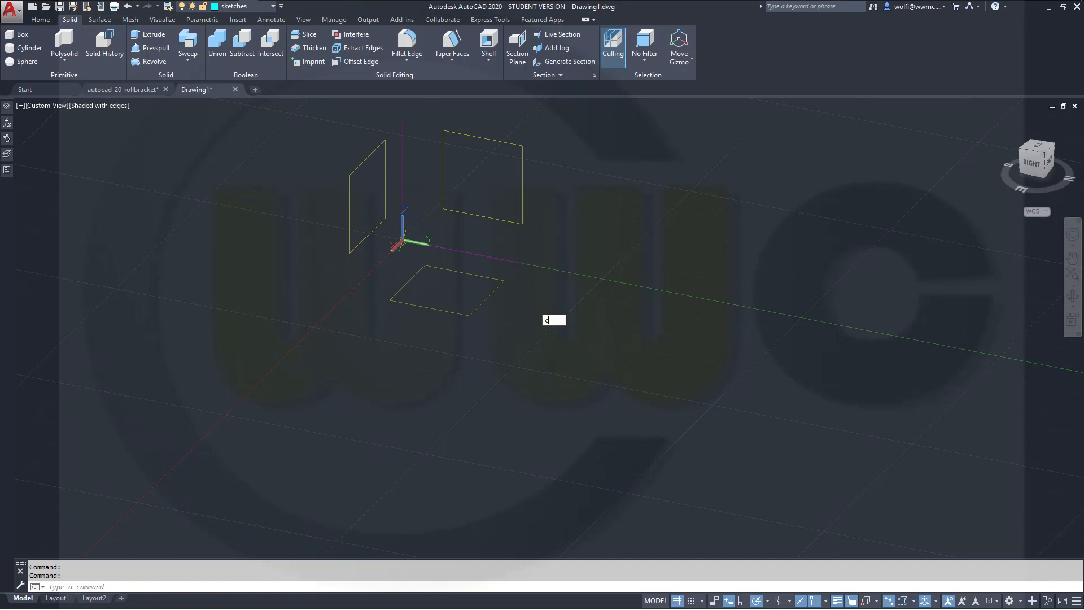
Draw a circle of radius 21 centred on the origin (0,0)
key("Return")
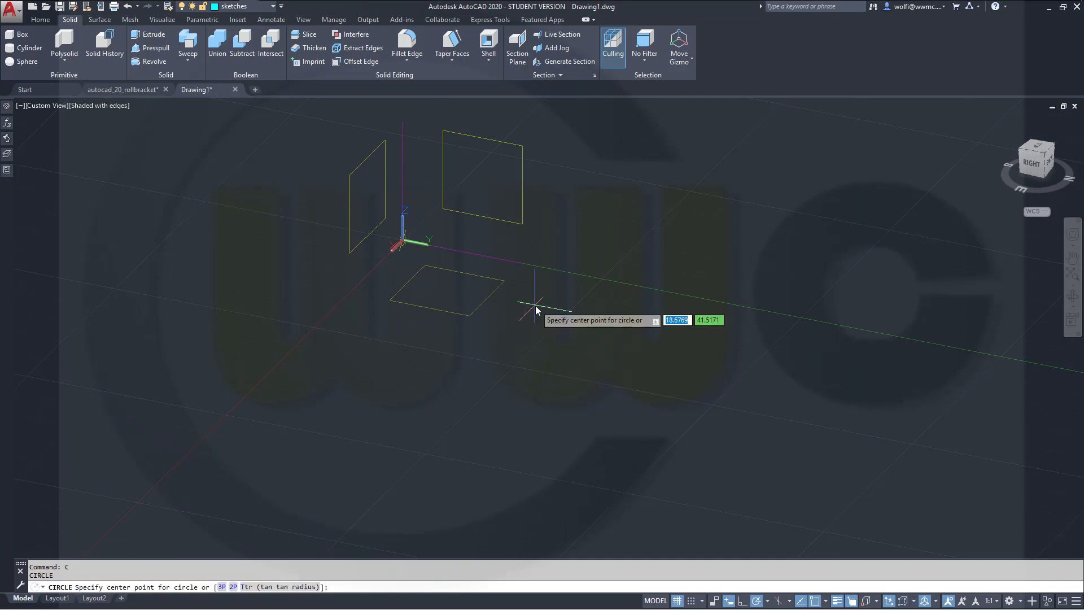
type("0,")
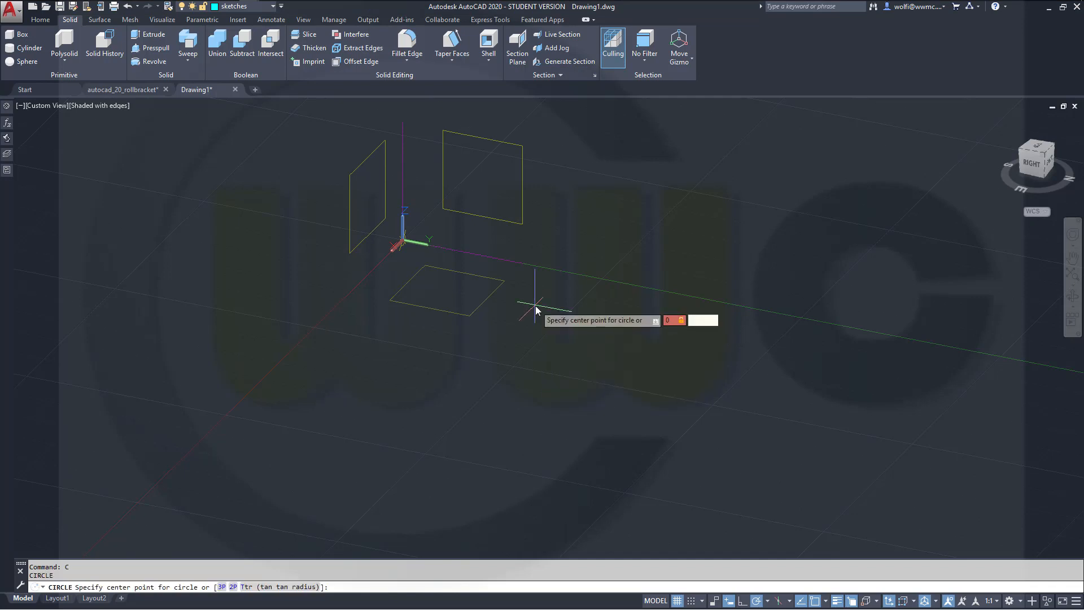
key("Return")
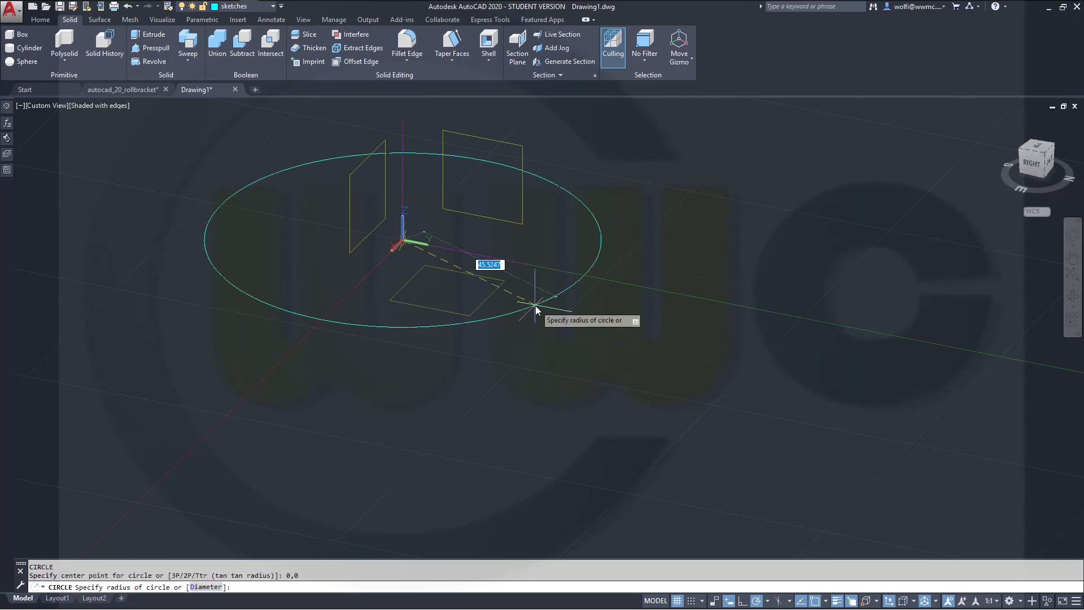
type("21")
key("Return")
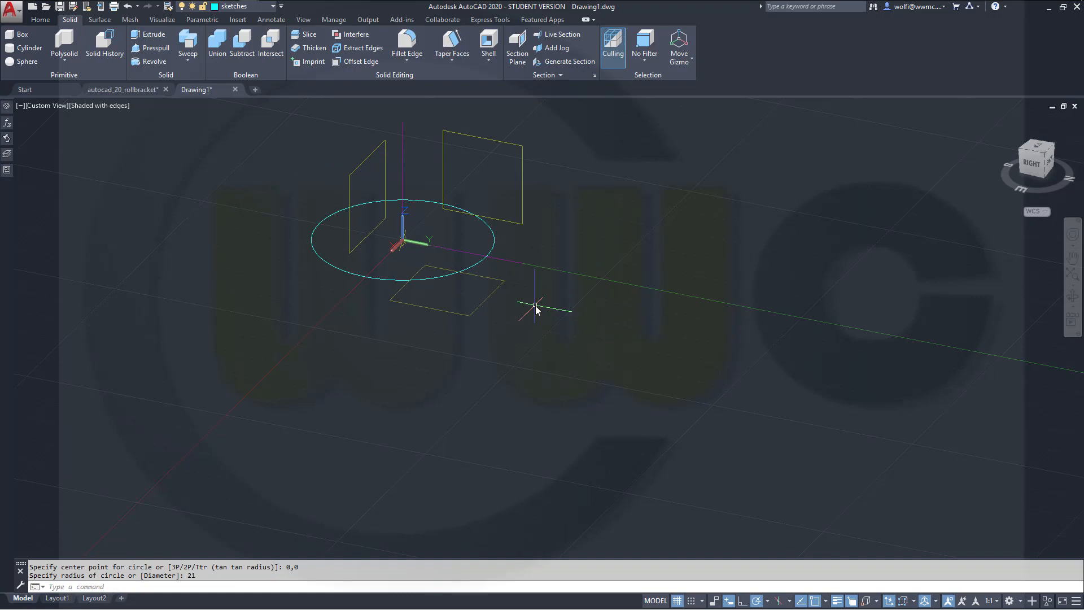
Draw a concentric inner circle of radius 16 centred on the origin (0,0)
key("Return")
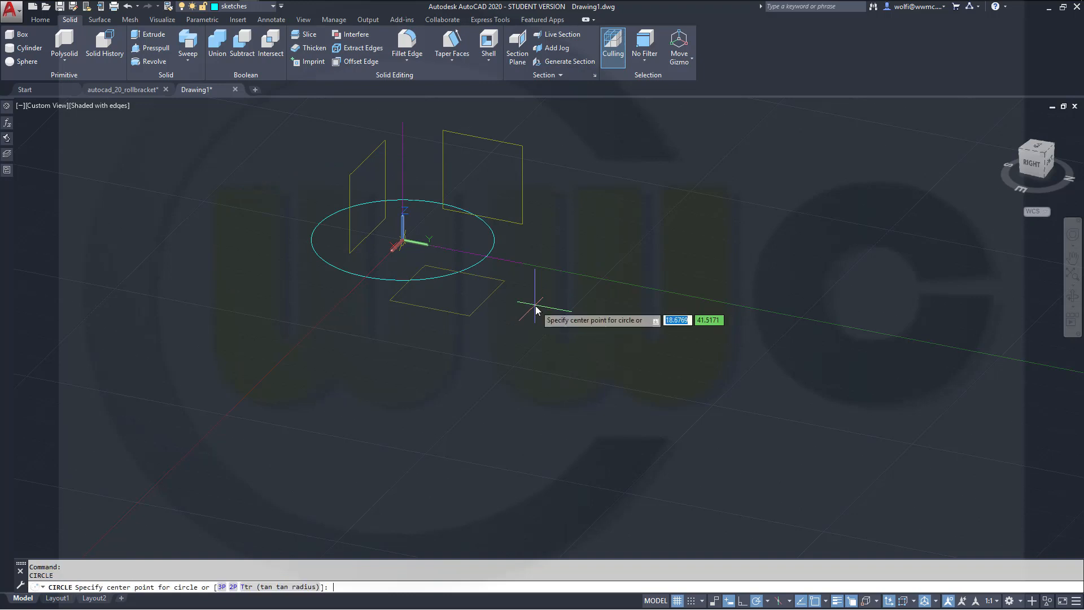
type("0,0")
key("Return")
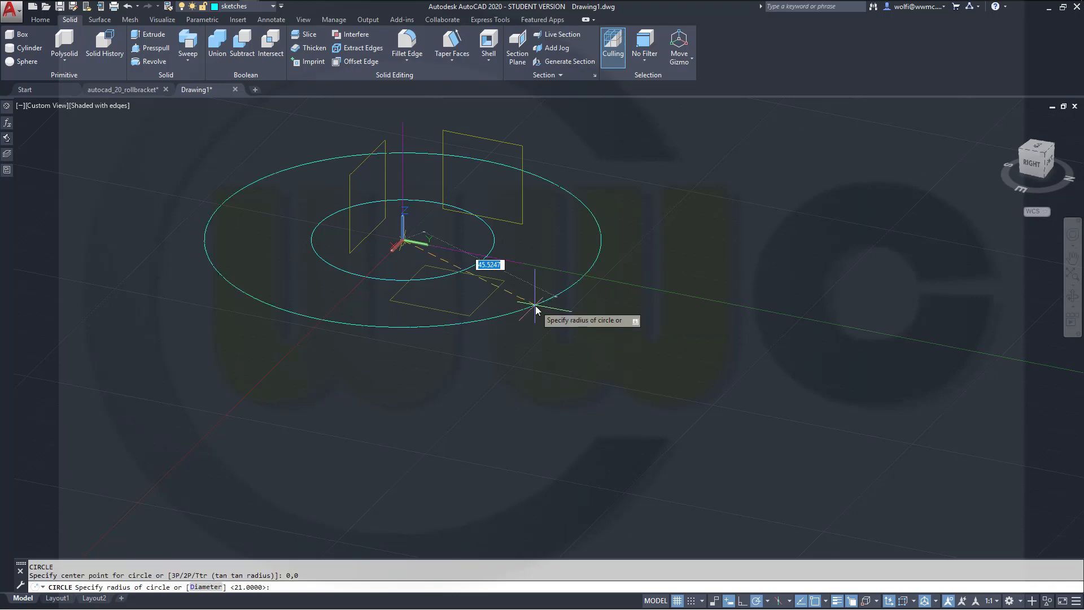
type("16")
key("Return")
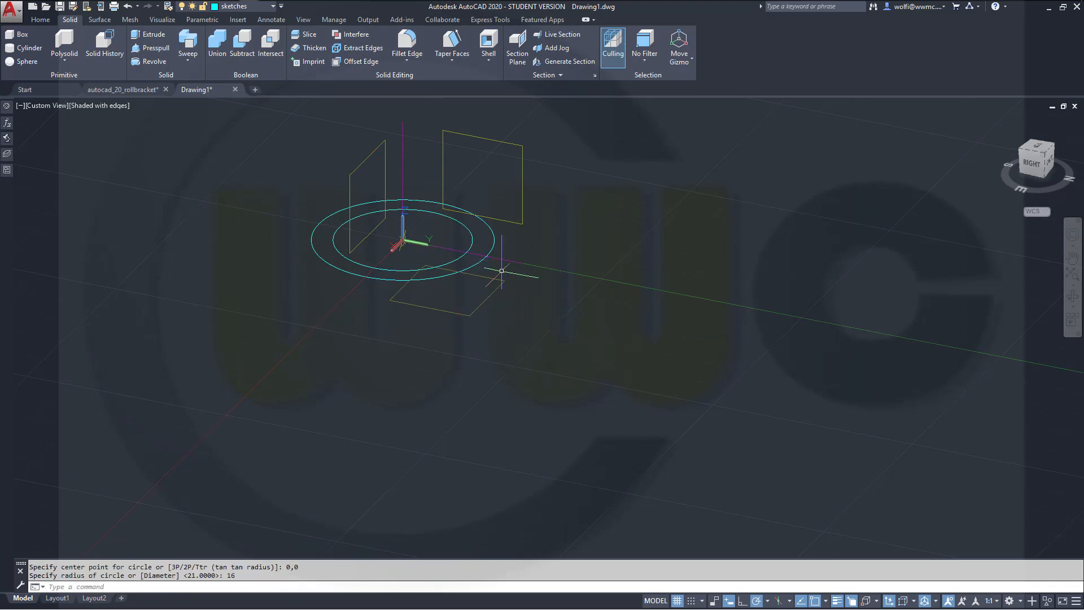
middle_click_drag(582, 196, 563, 233)
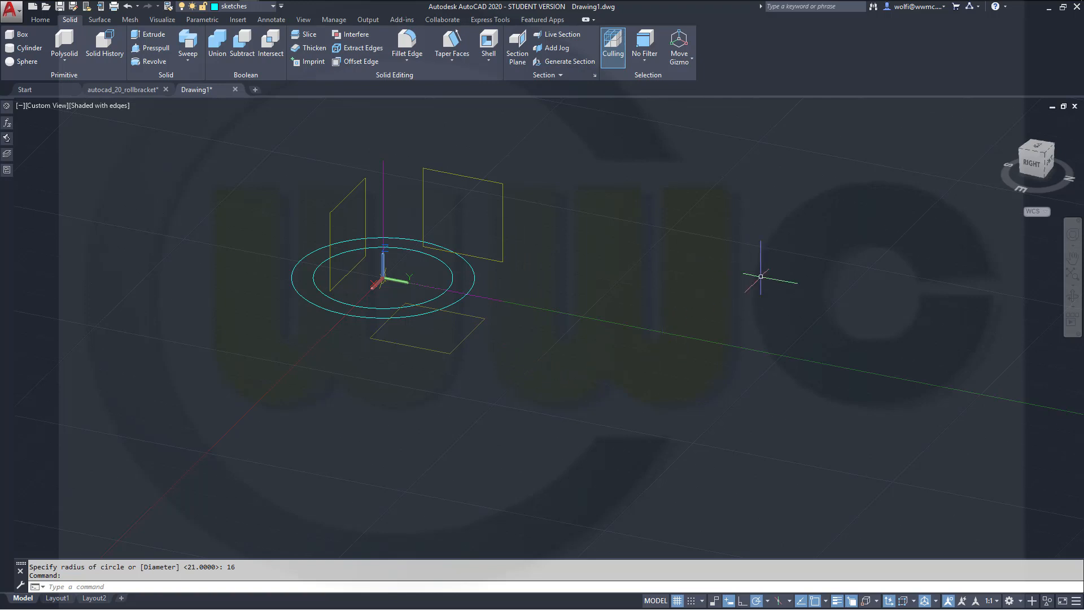
In a top view with X horizontal, start a line chain at 0,0 with a 55-long segment along the positive X axis
left_click(1039, 147)
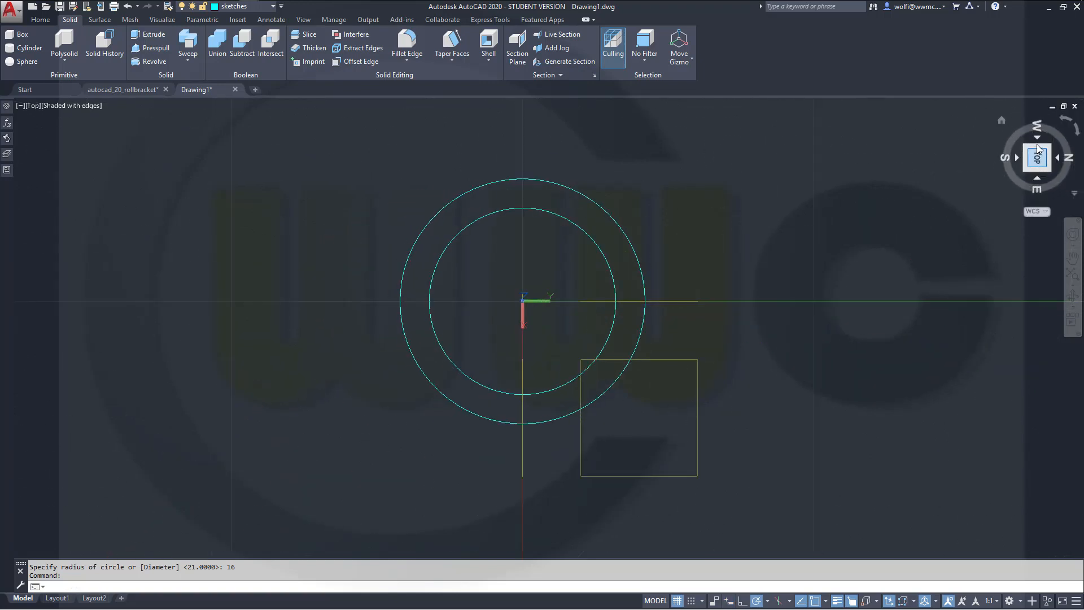
left_click(1066, 121)
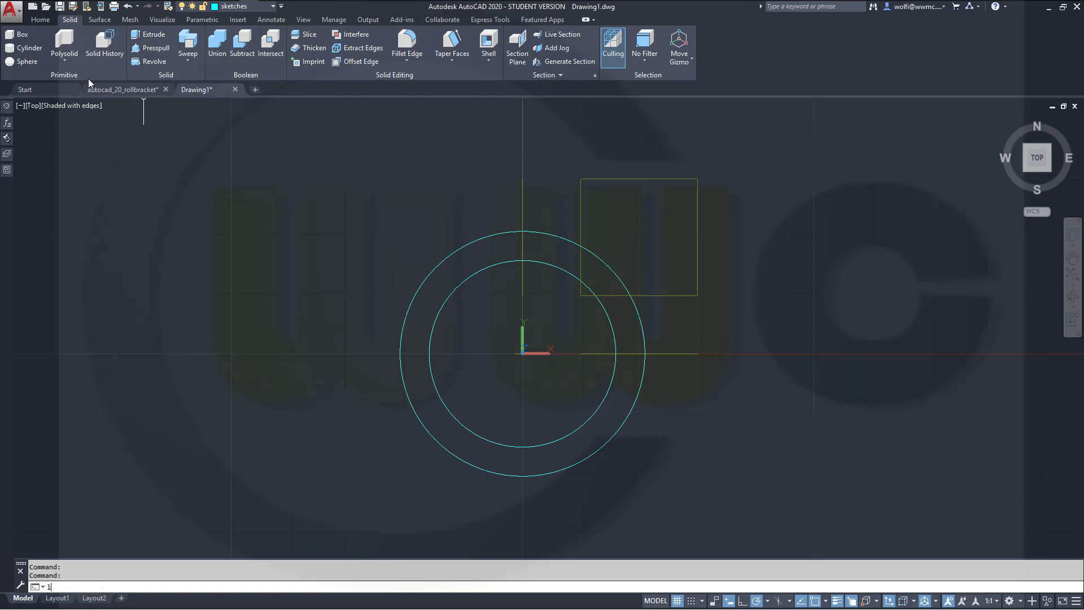
type("L")
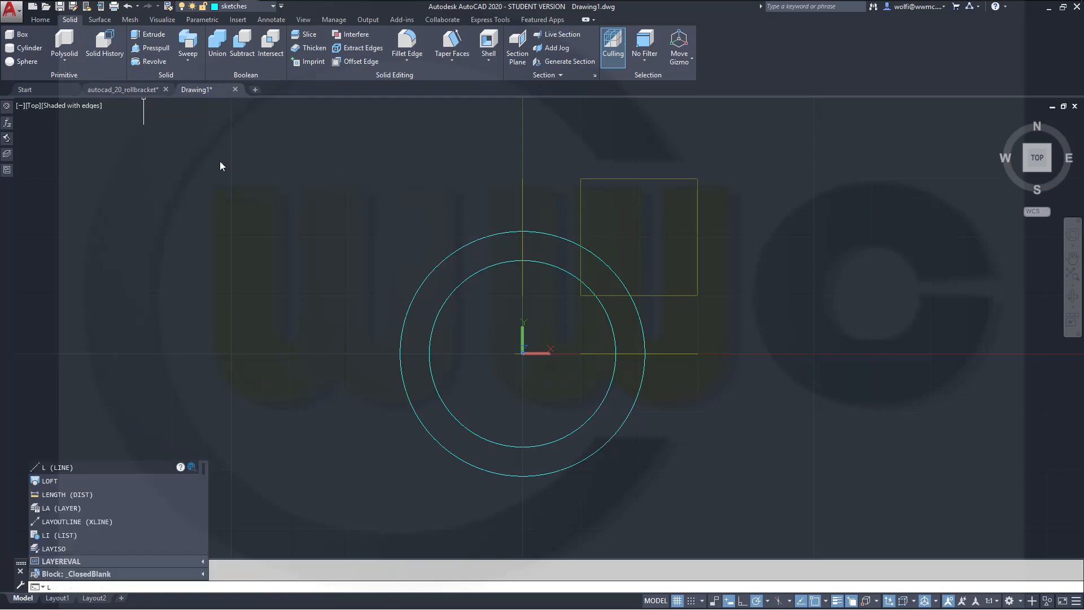
left_click(130, 466)
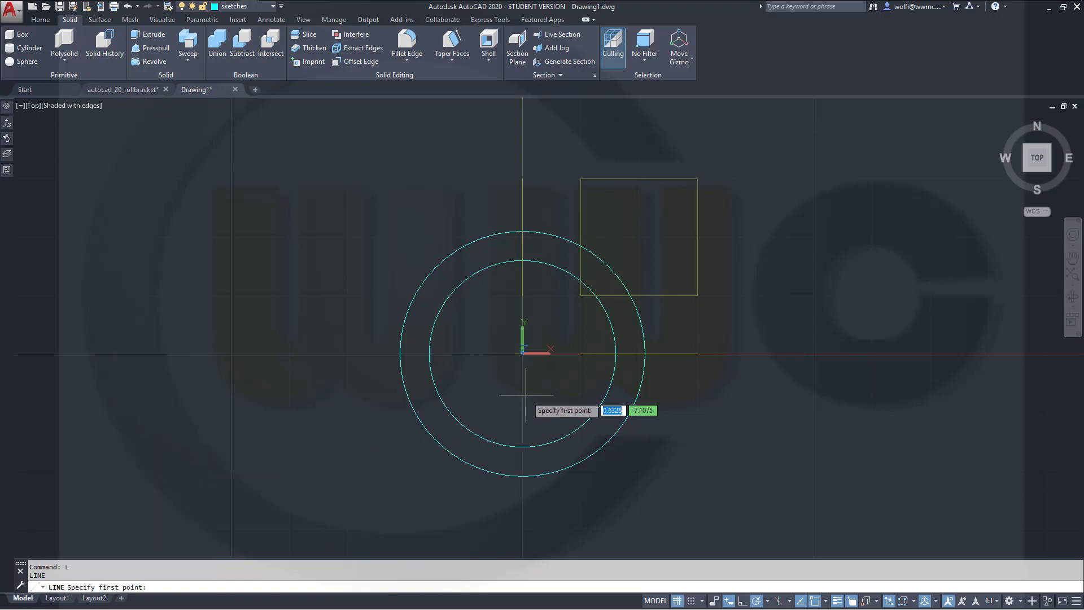
type("0")
key("Tab")
type("0")
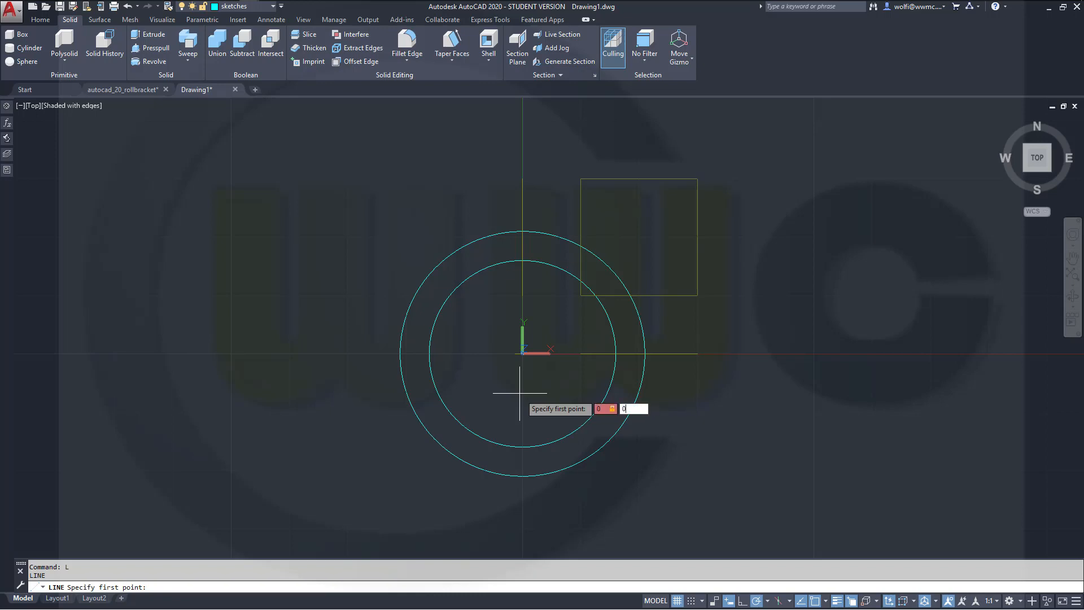
key("Return")
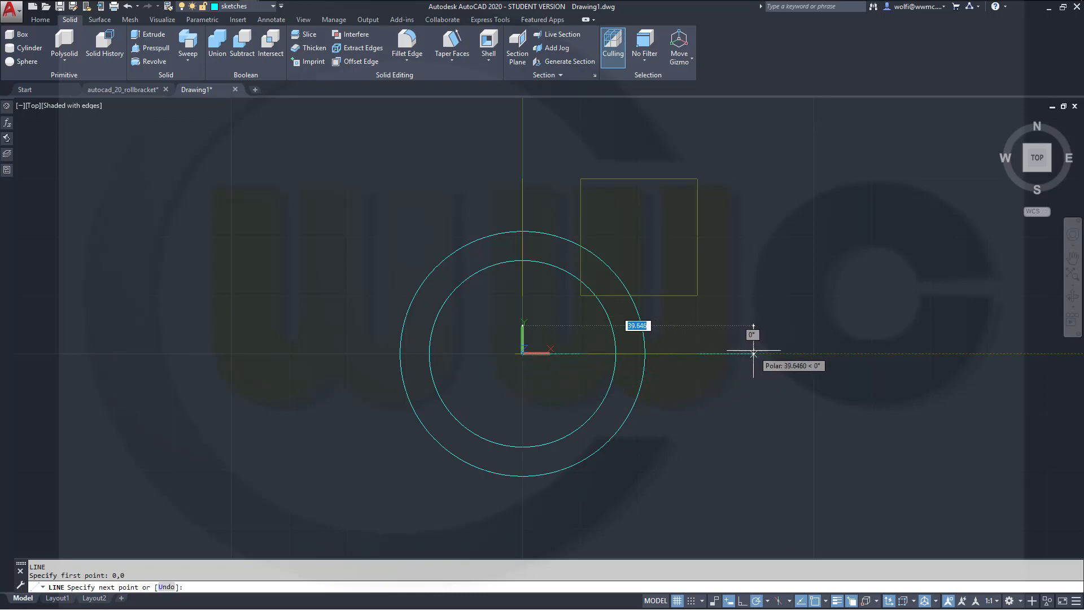
type("5")
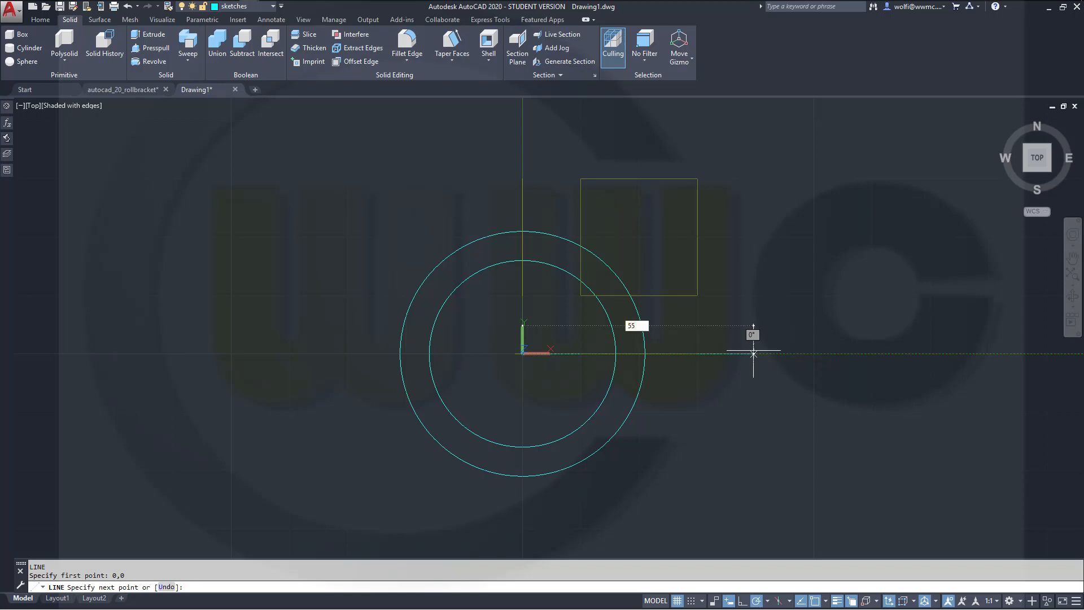
type("5")
key("Return")
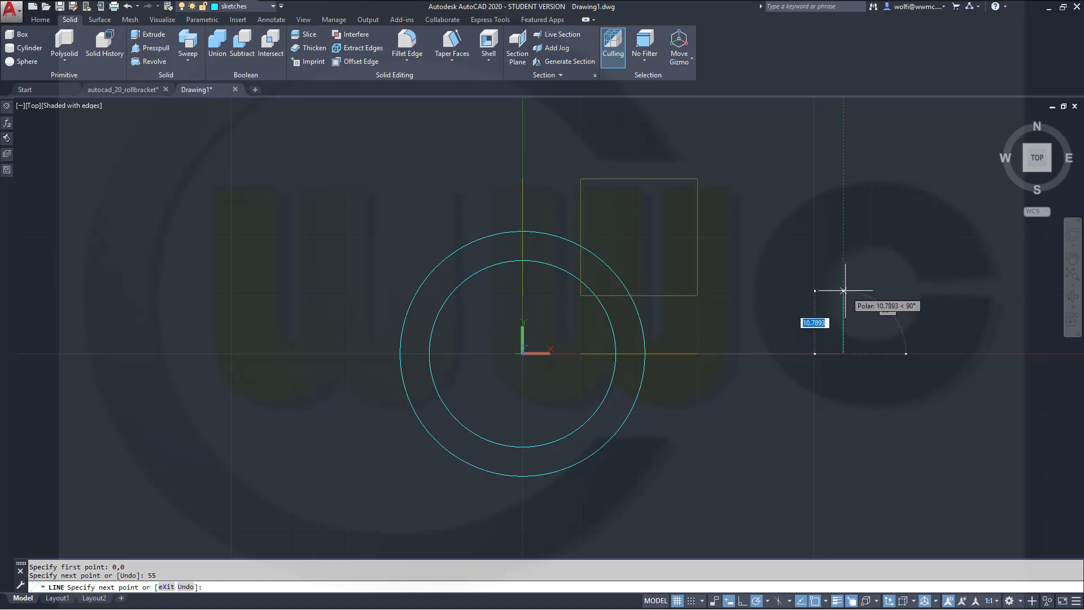
Continue the line chain with a segment 5 long straight up and one 10 long back towards the circles
type("5")
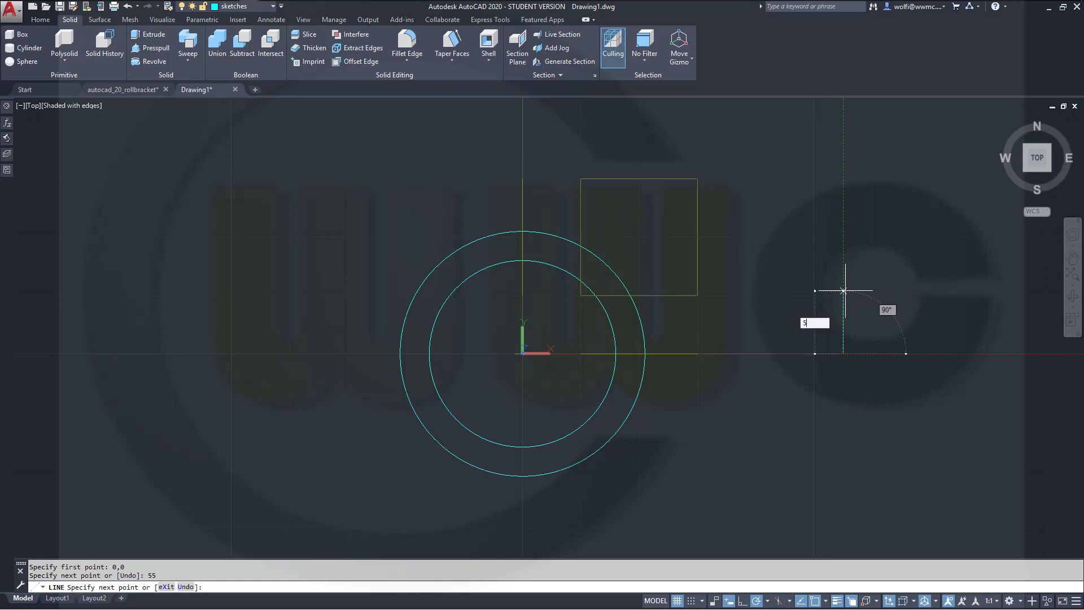
key("Return")
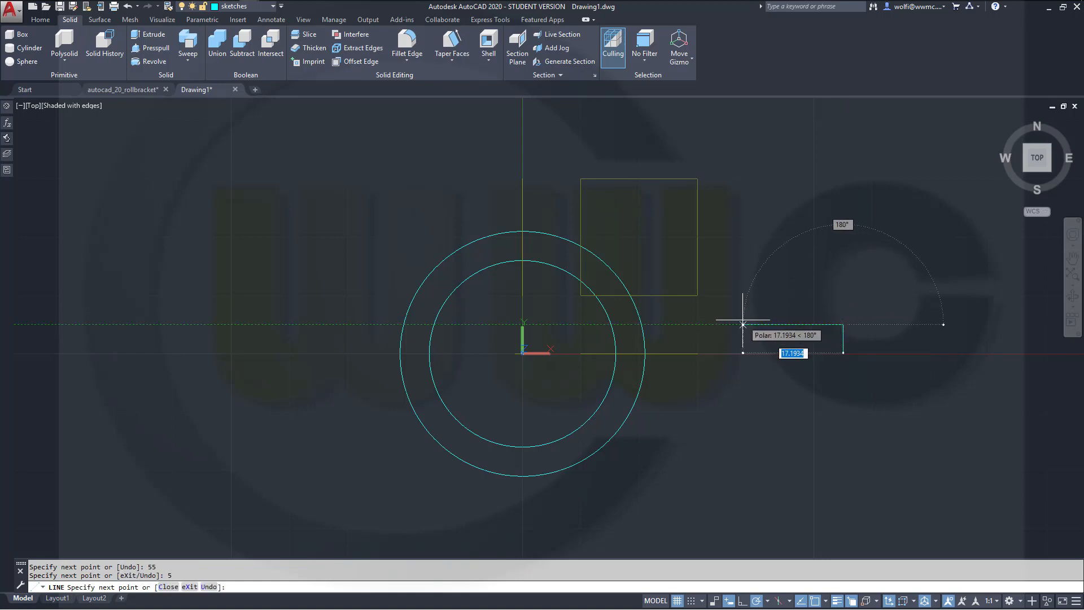
type("10")
key("Return")
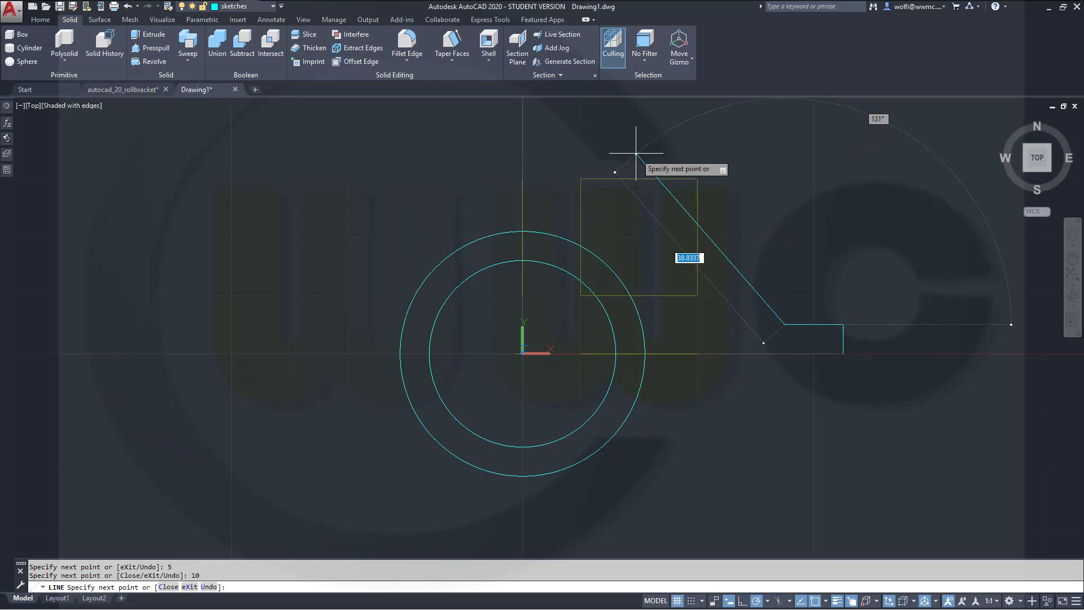
Finish the line chain with a sloped segment about 40 long at an angle of 126 degrees
key("Tab")
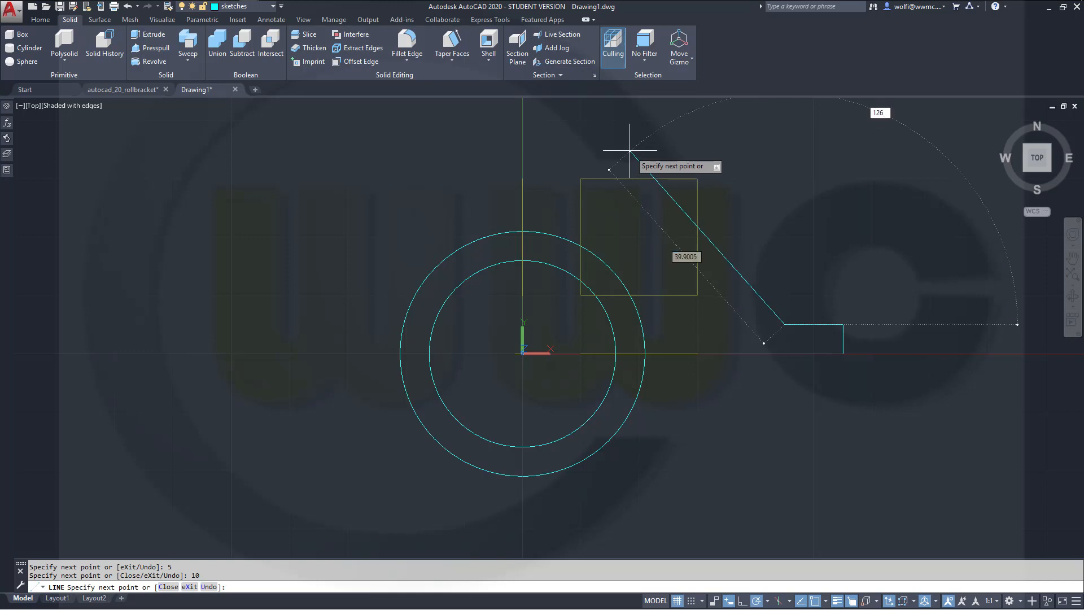
key("Return")
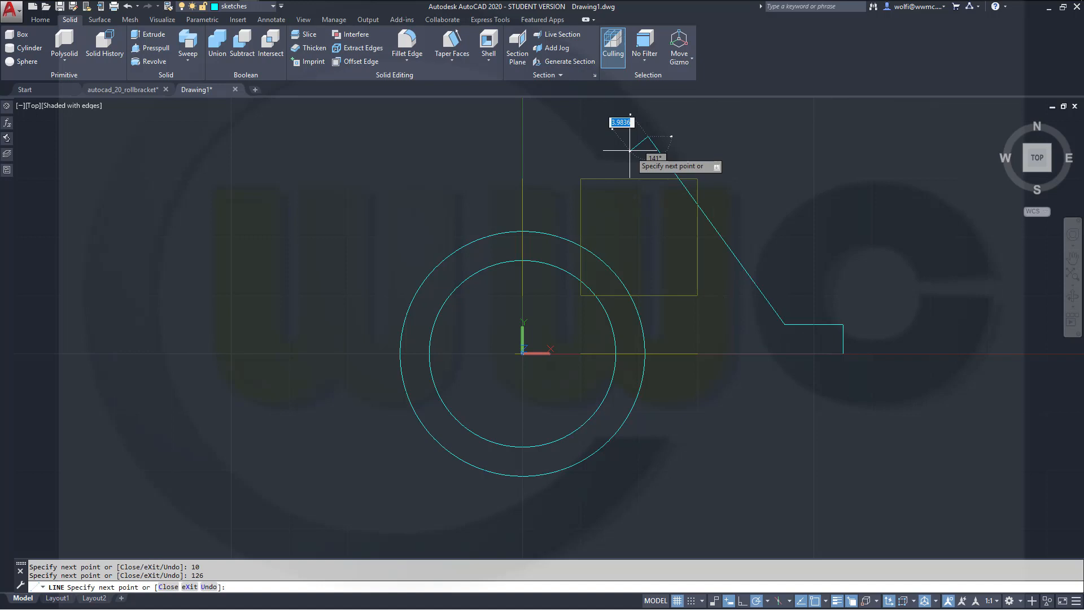
key("Escape")
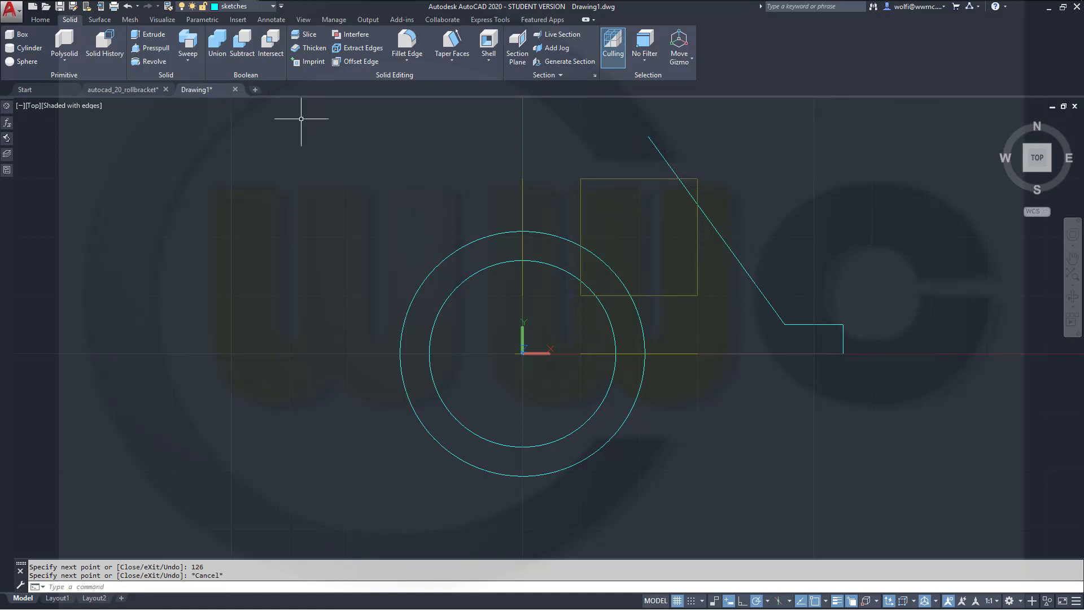
Draw a vertical line from the origin (0,0) up along the Y axis, extending well above the outer circle
key("Return")
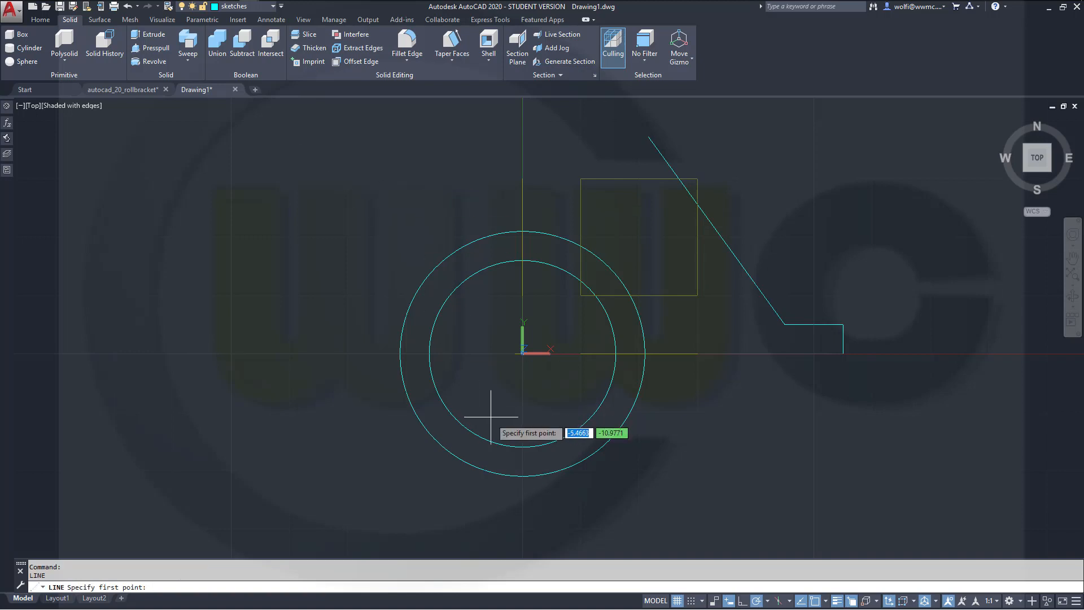
type("0,0")
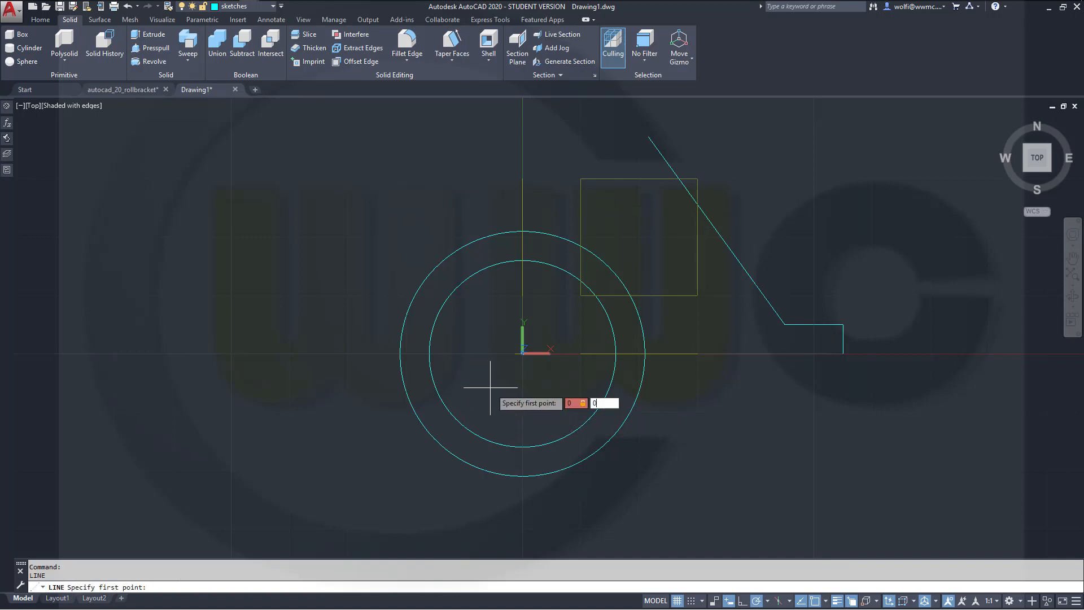
key("Return")
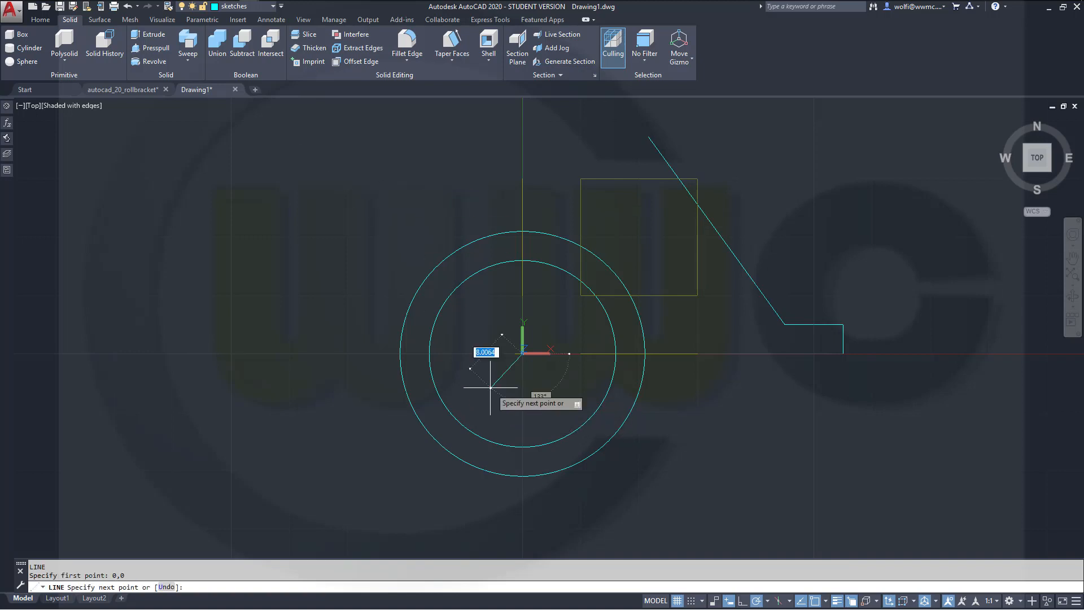
left_click(523, 127)
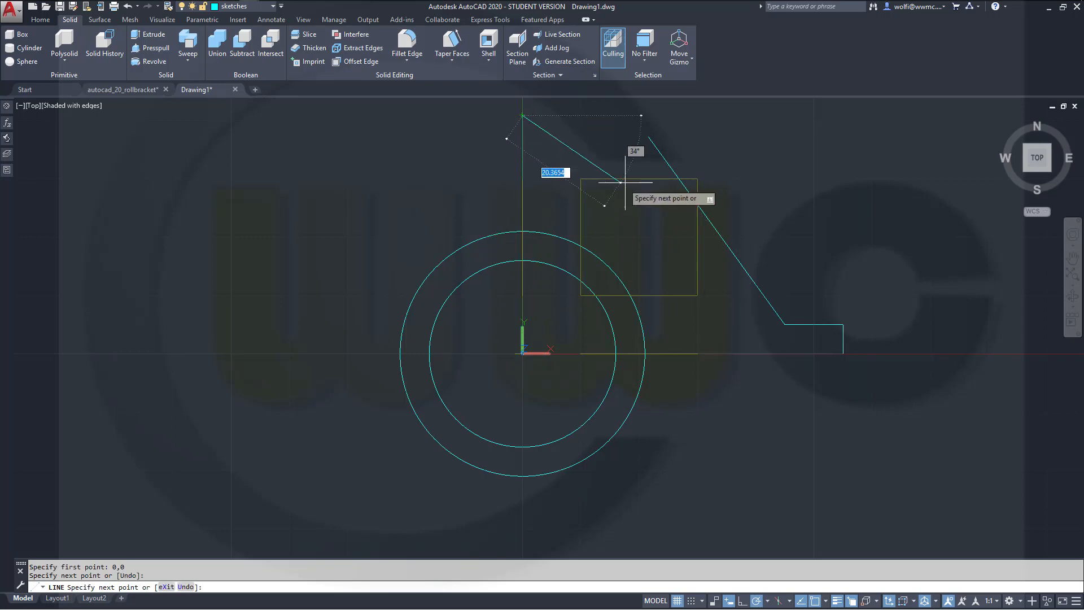
key("Escape")
mouse_move(643, 174)
middle_mouse_down()
mouse_move(701, 198)
mouse_move(559, 252)
middle_mouse_up()
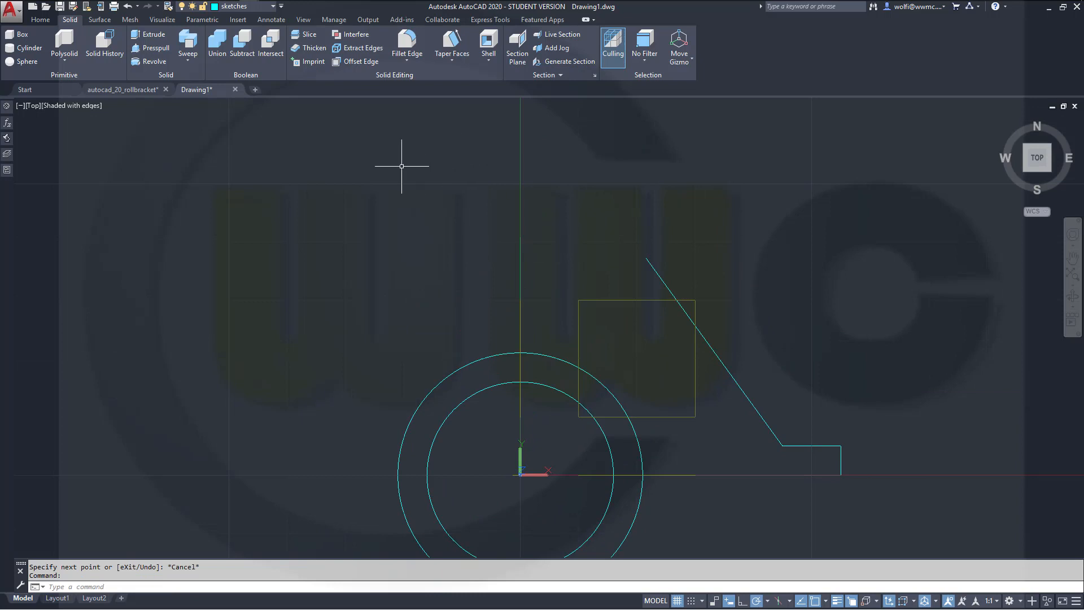
Fillet the vertical line and the upper end of the sloped line with a radius of 10
left_click(40, 19)
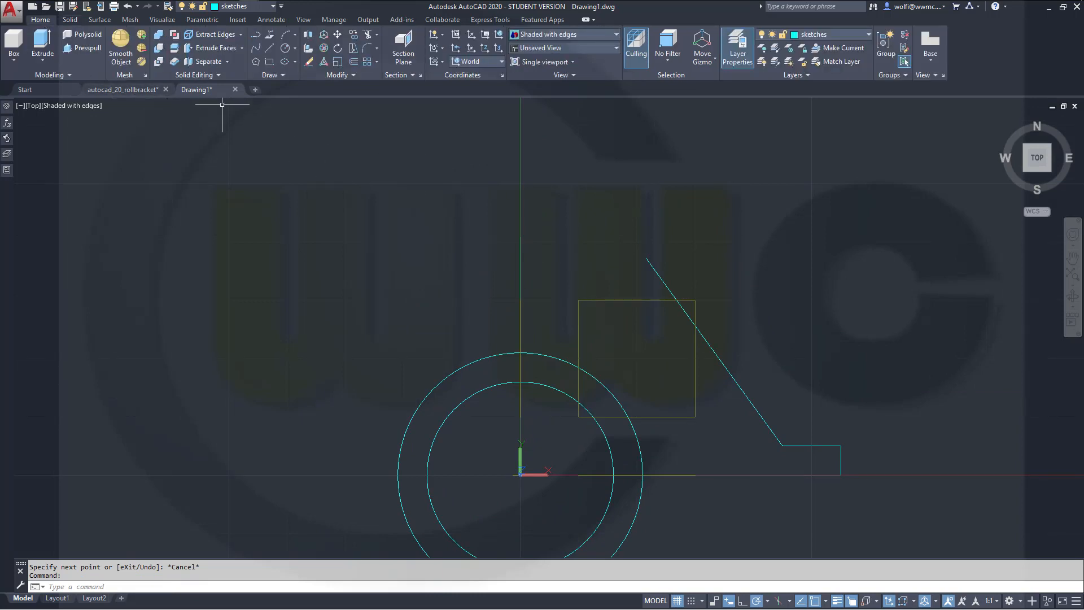
left_click(284, 77)
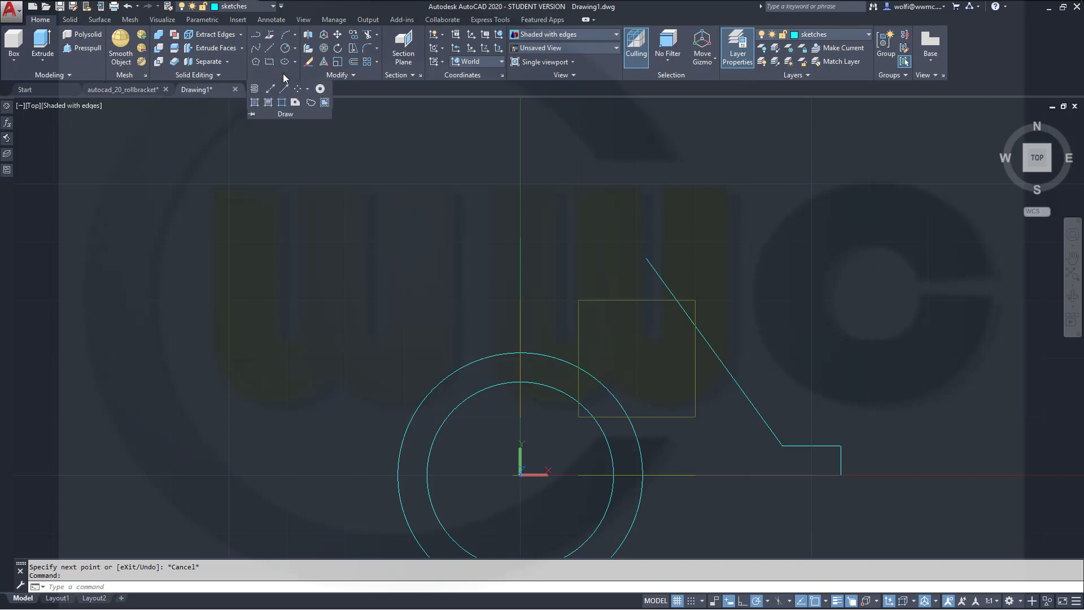
left_click(367, 52)
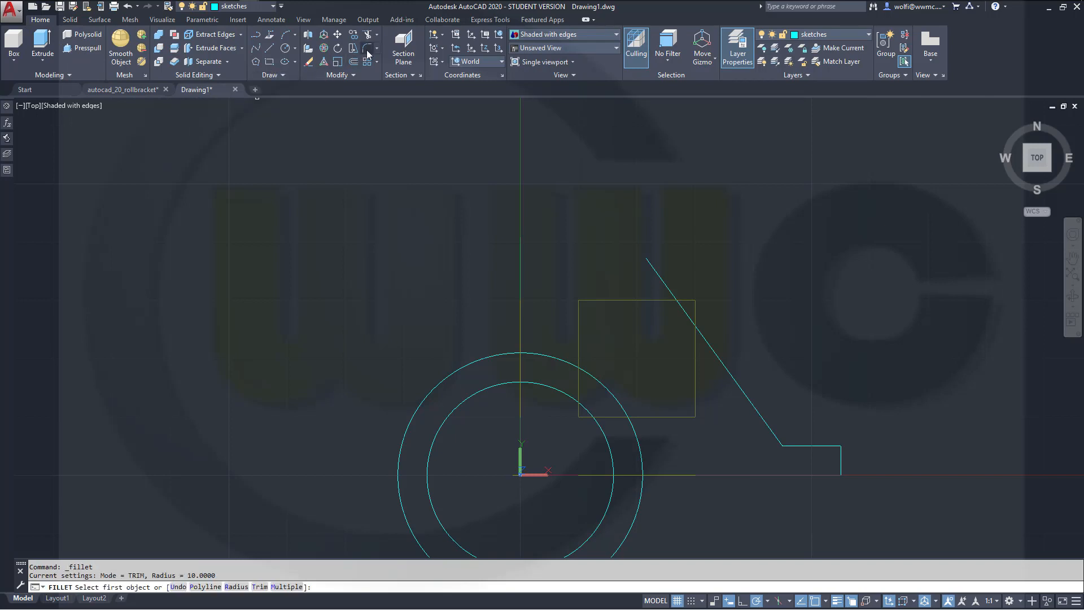
right_click(425, 184)
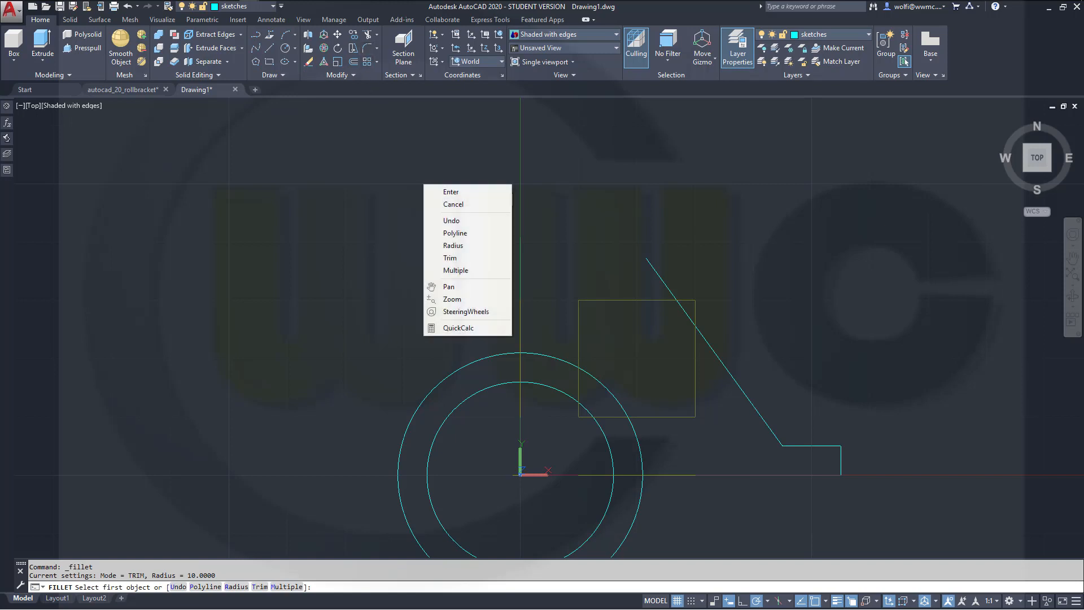
left_click(457, 245)
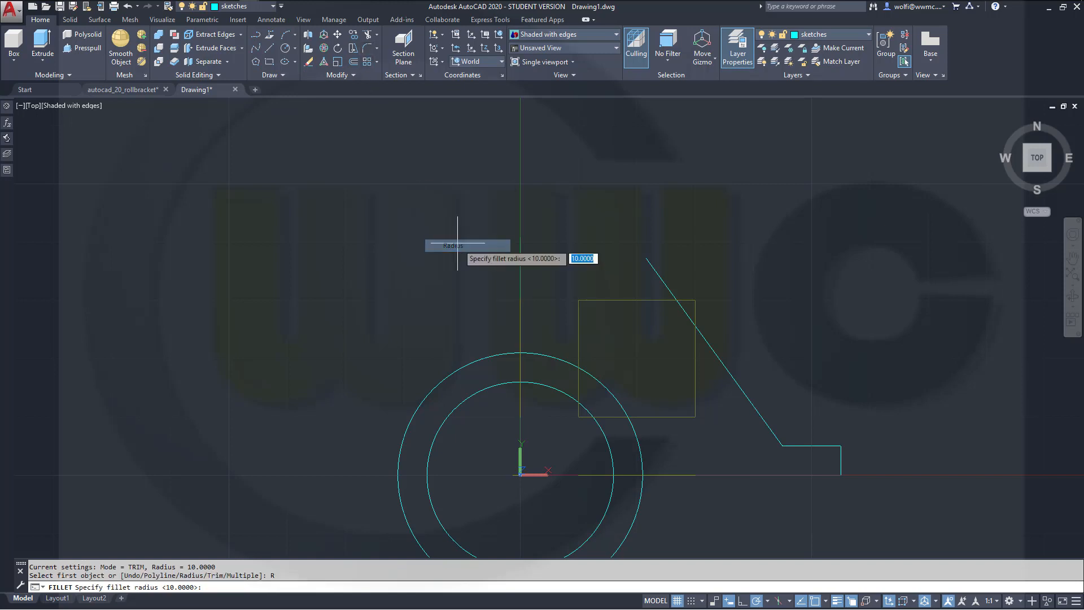
type("10")
key("Return")
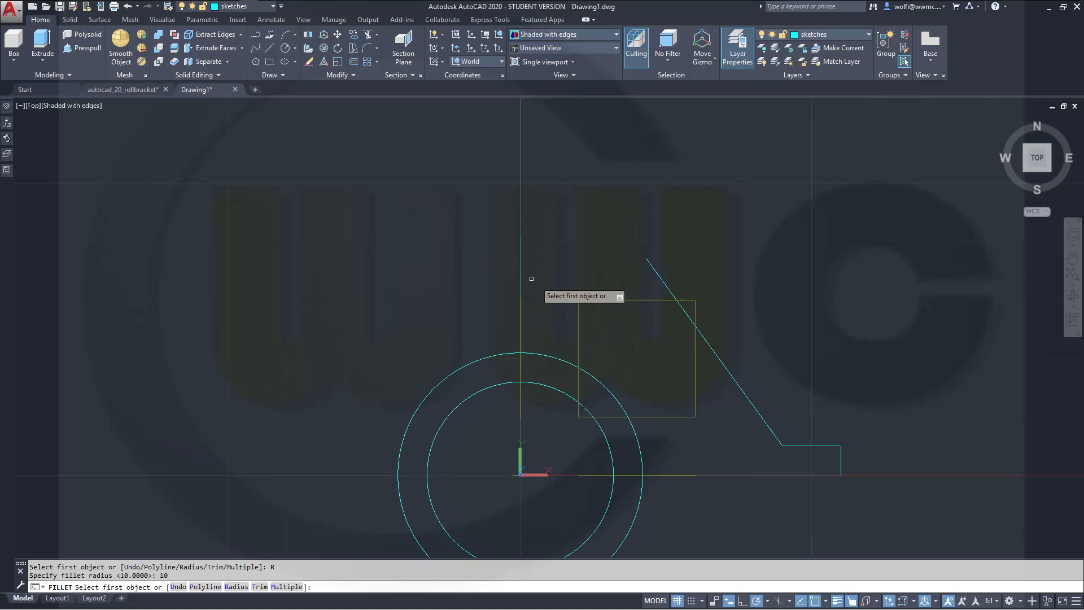
left_click(522, 268)
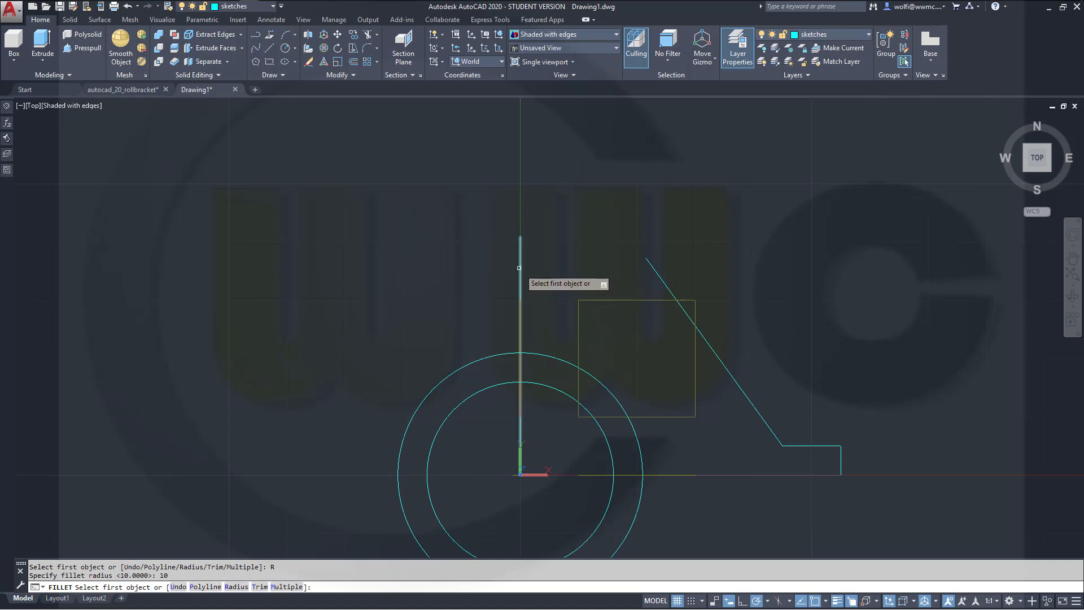
left_click(652, 268)
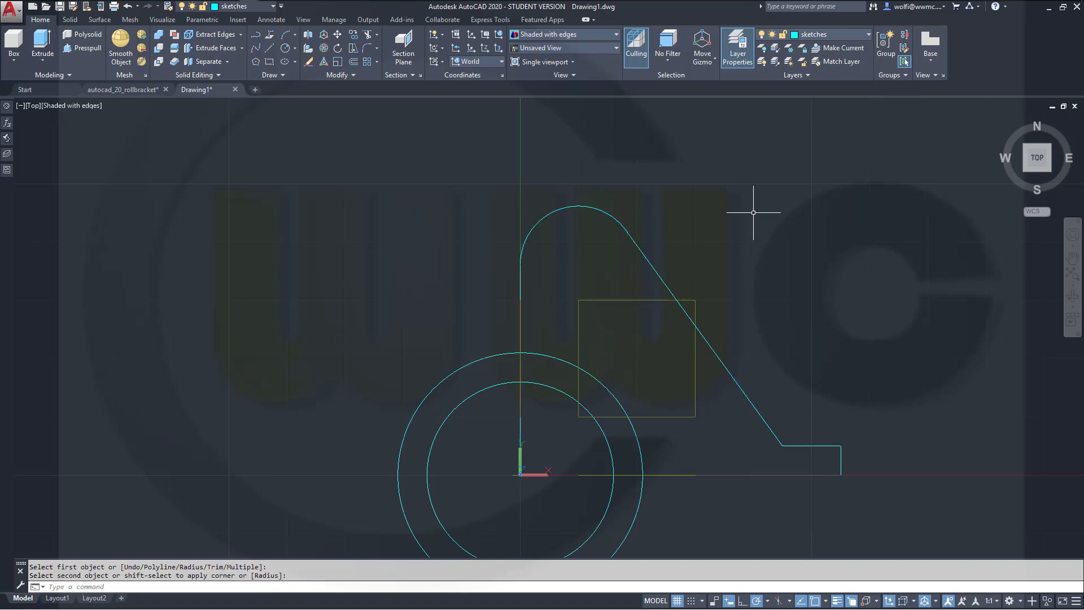
Convert the short vertical line at the outer end of the bracket profile into a polyline with PEDIT
key("Escape")
scroll(780, 290, "down", 1)
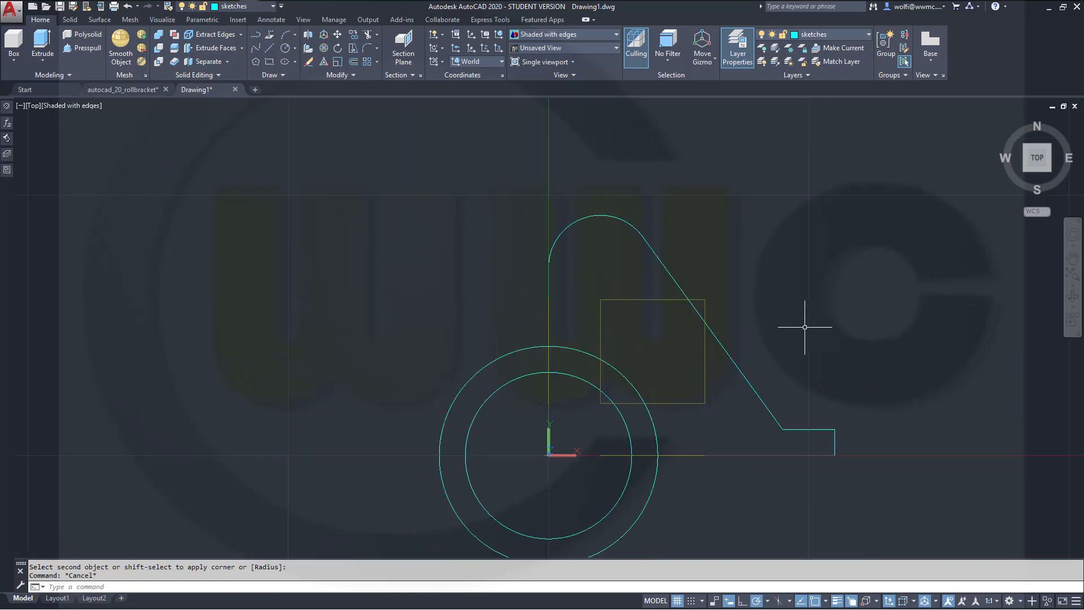
type("pedi")
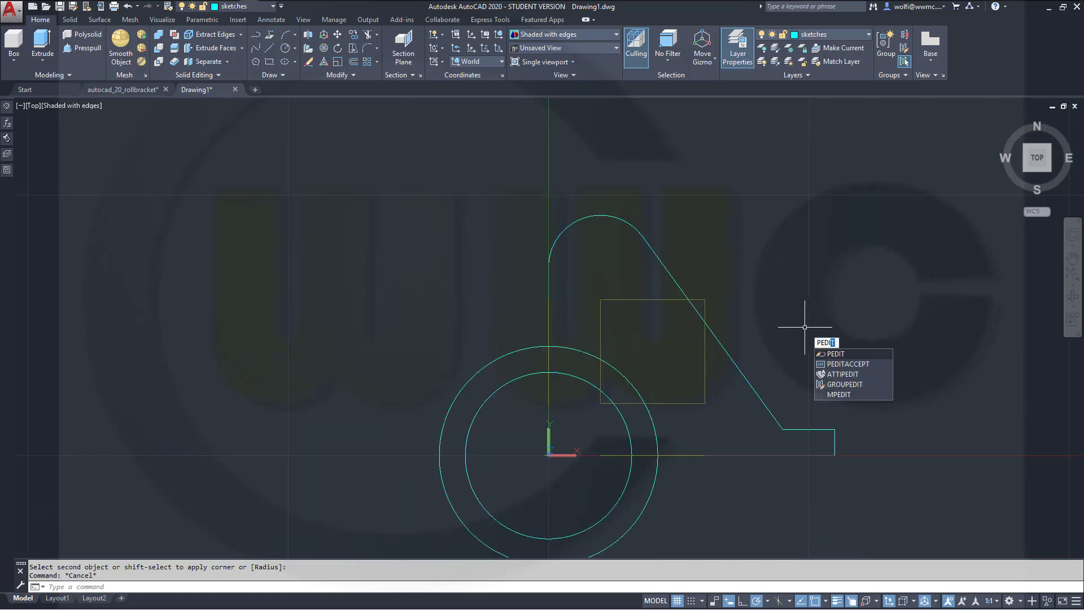
key("Return")
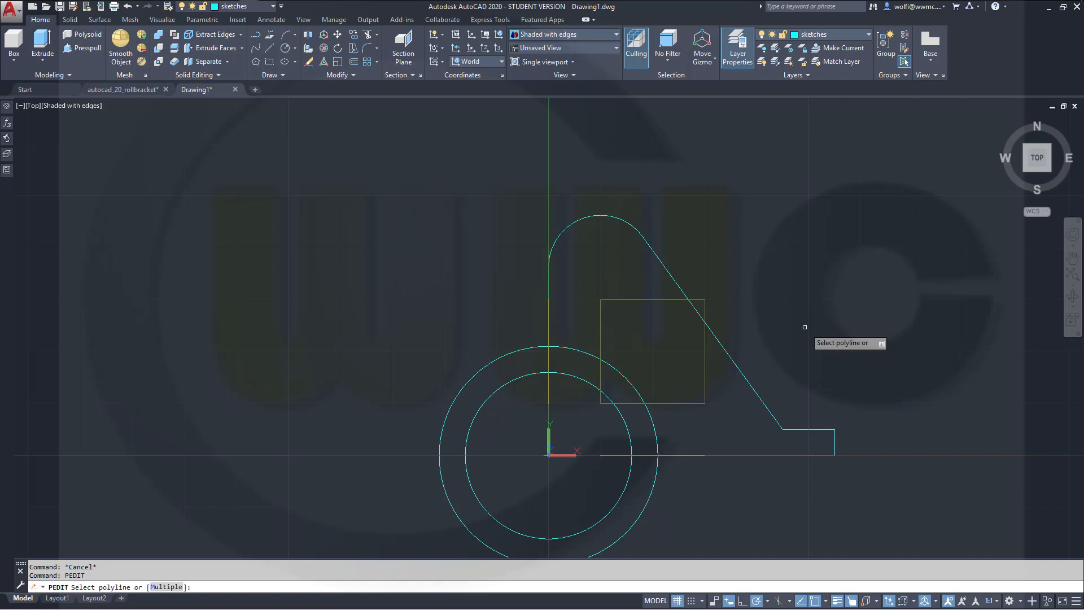
left_click(835, 444)
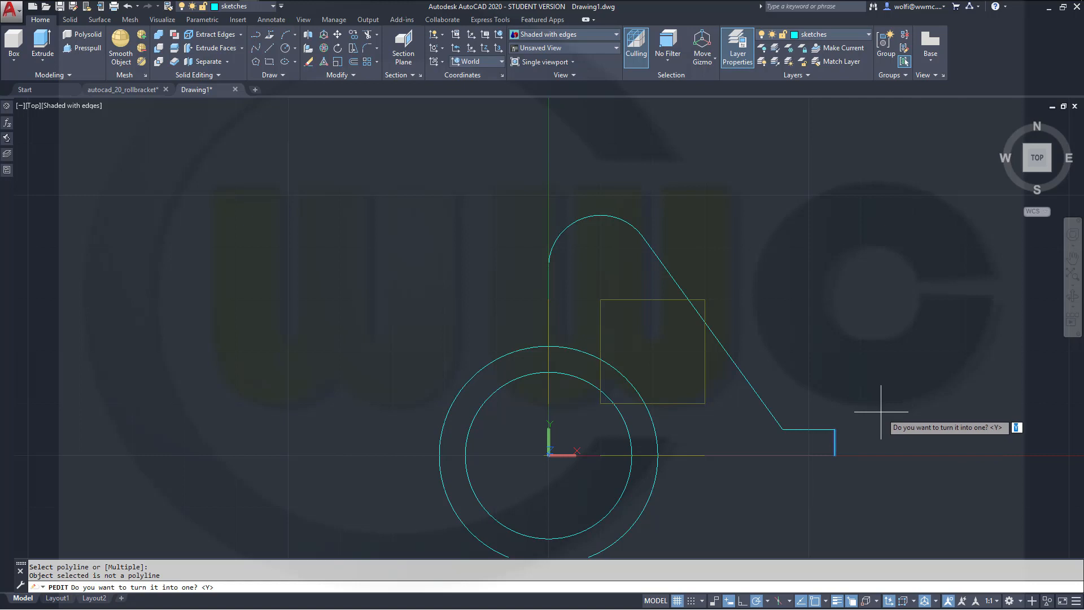
key("Return")
Join the short horizontal line, sloped line, fillet arc, long vertical line and base line to the polyline, forming one closed profile
key("Down")
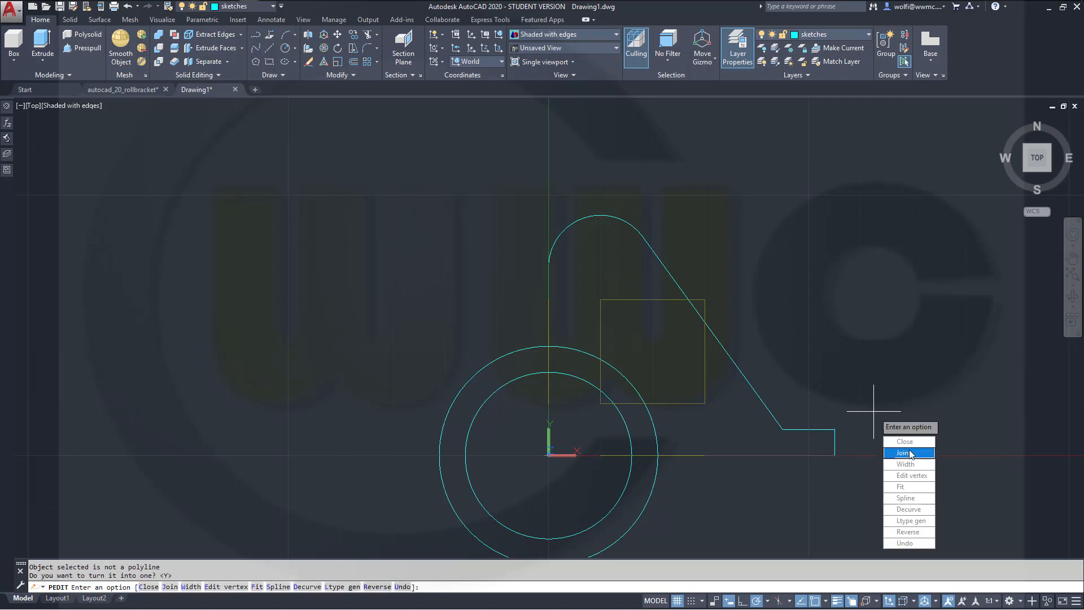
key("Return")
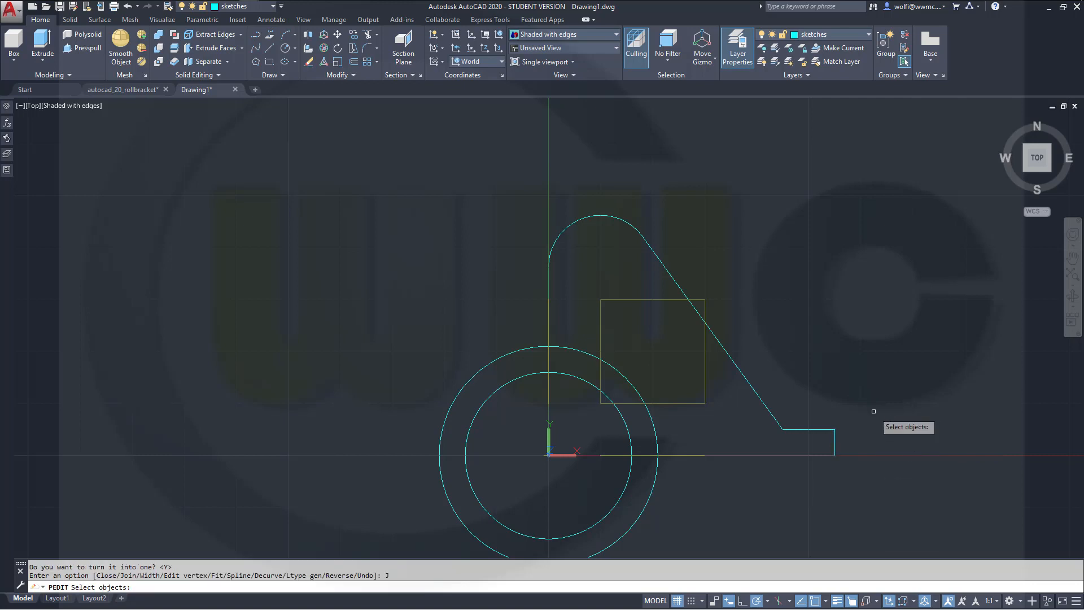
left_click(800, 430)
left_click(752, 385)
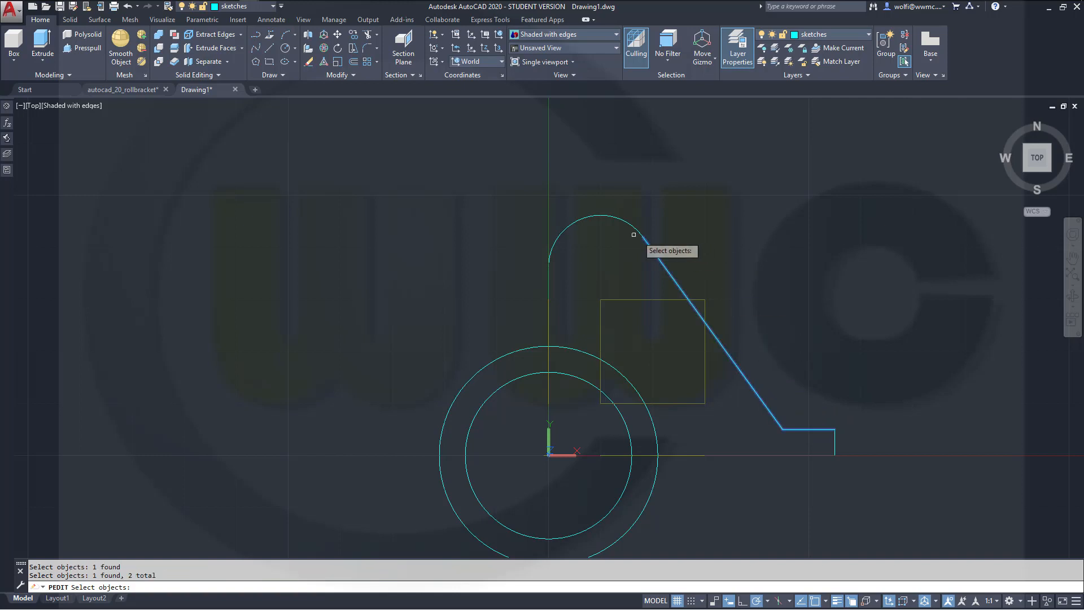
left_click(602, 216)
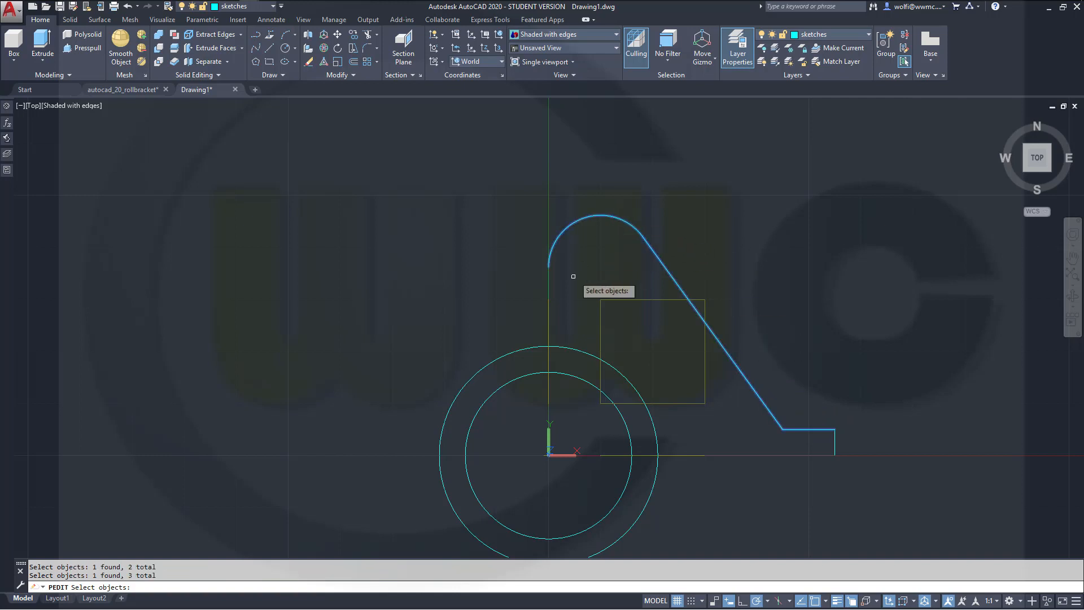
left_click(547, 300)
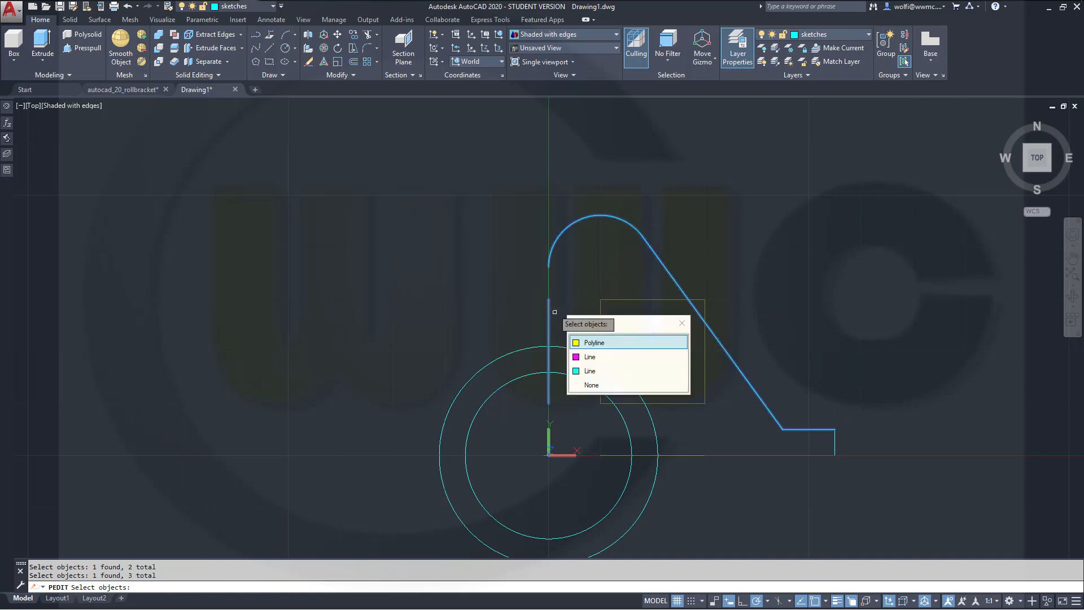
left_click(592, 375)
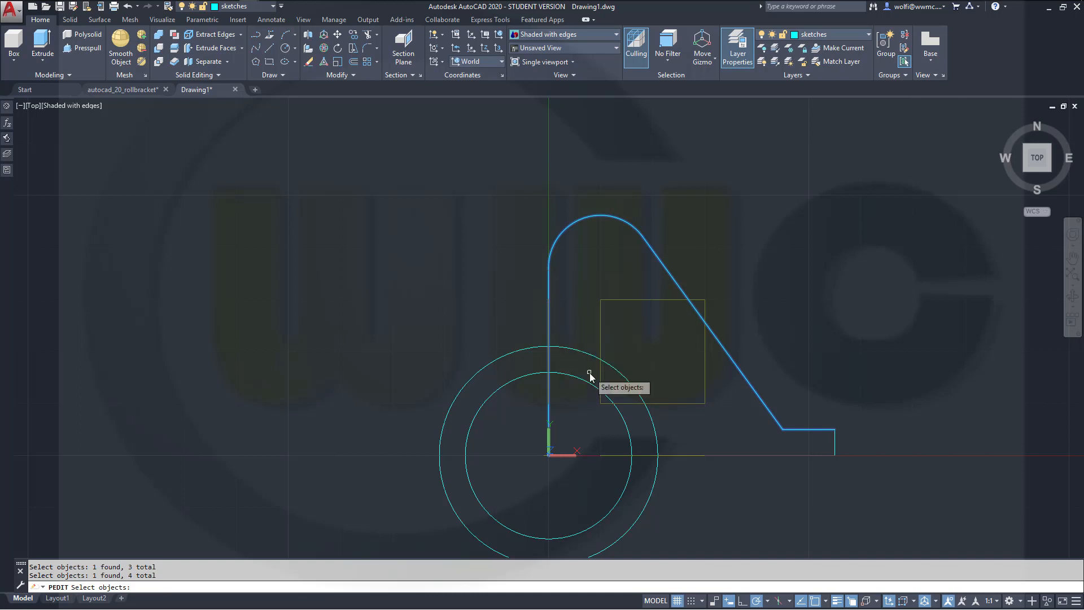
left_click(722, 455)
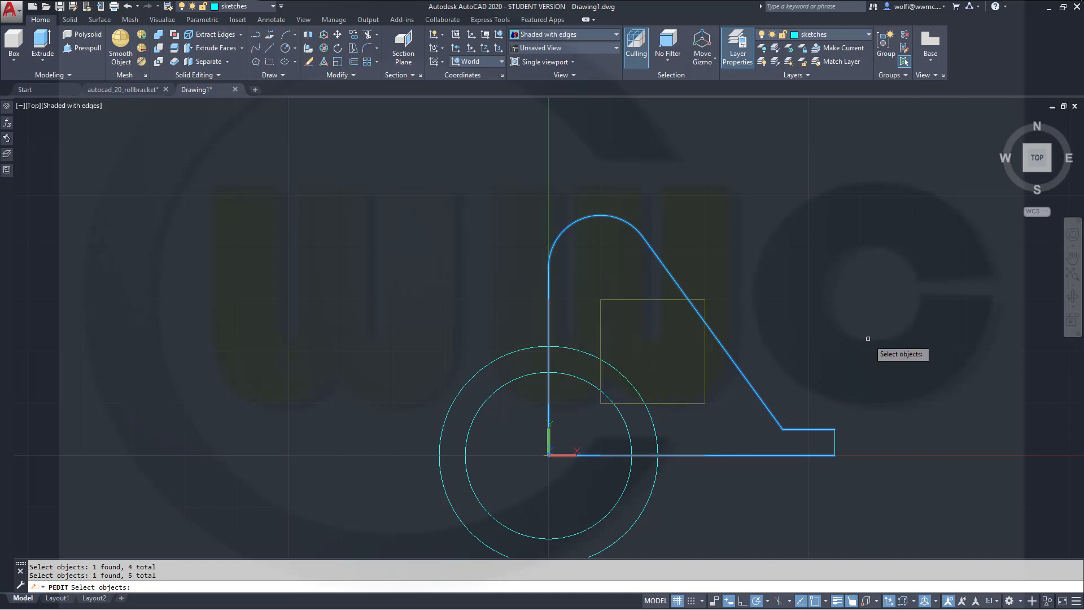
key("Return")
key("Return")
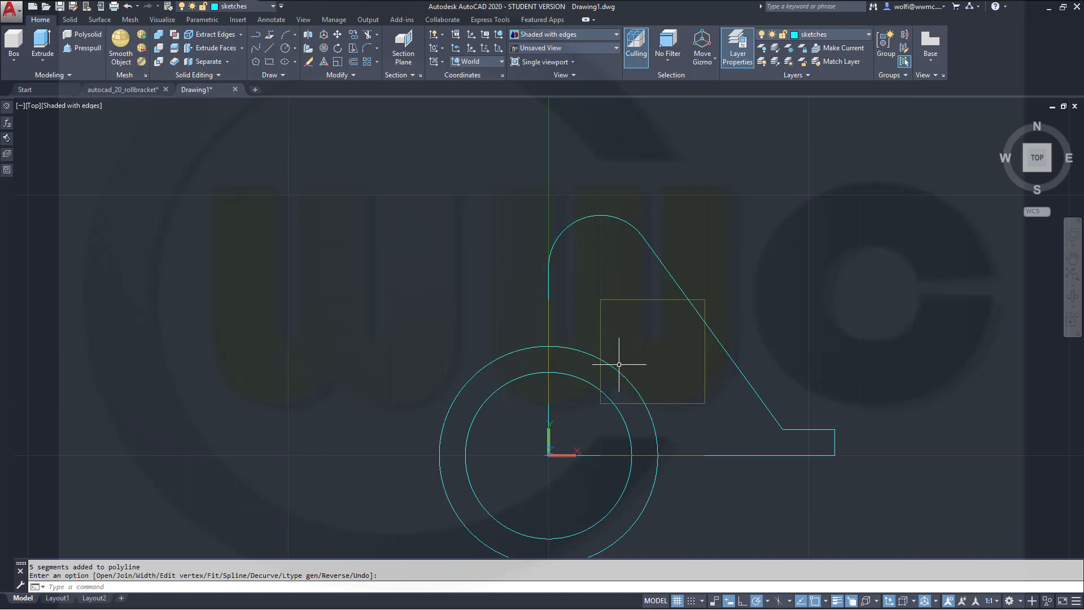
Orbit from the top view into a 3D view and make the rotate gizmo the default gizmo
mouse_move(690, 435)
middle_mouse_down("shift")
mouse_move(654, 322)
mouse_move(559, 292)
middle_mouse_up("shift")
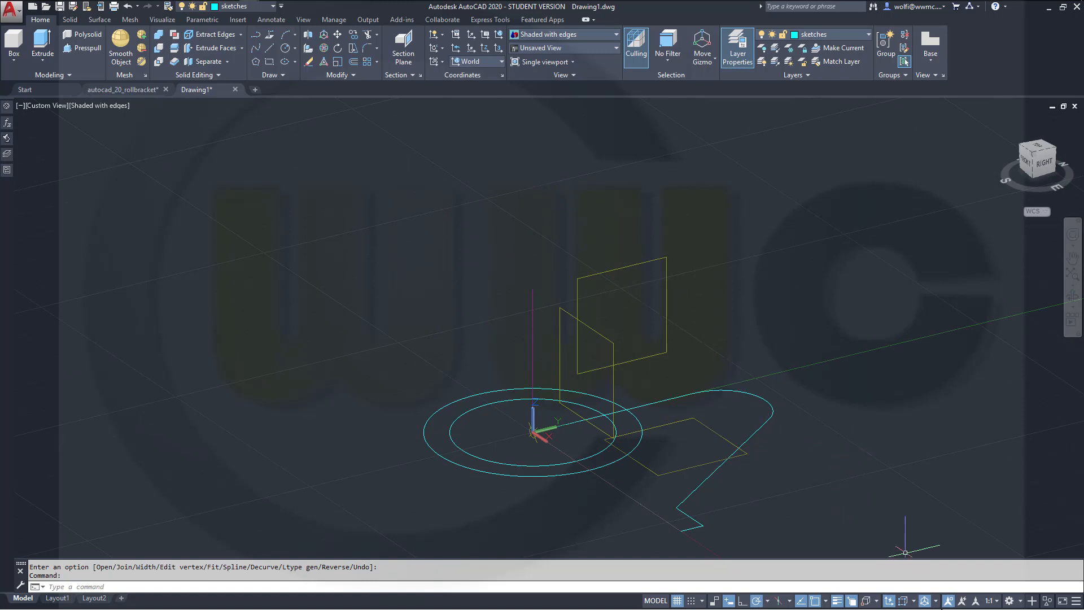
left_click(935, 602)
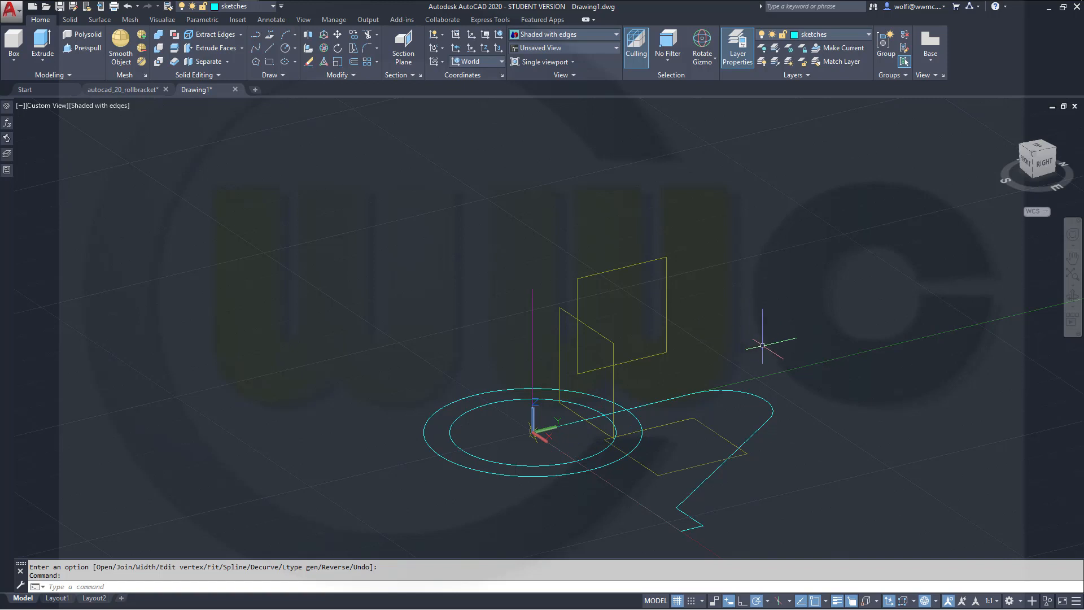
middle_click_drag(710, 351, 633, 337, "shift")
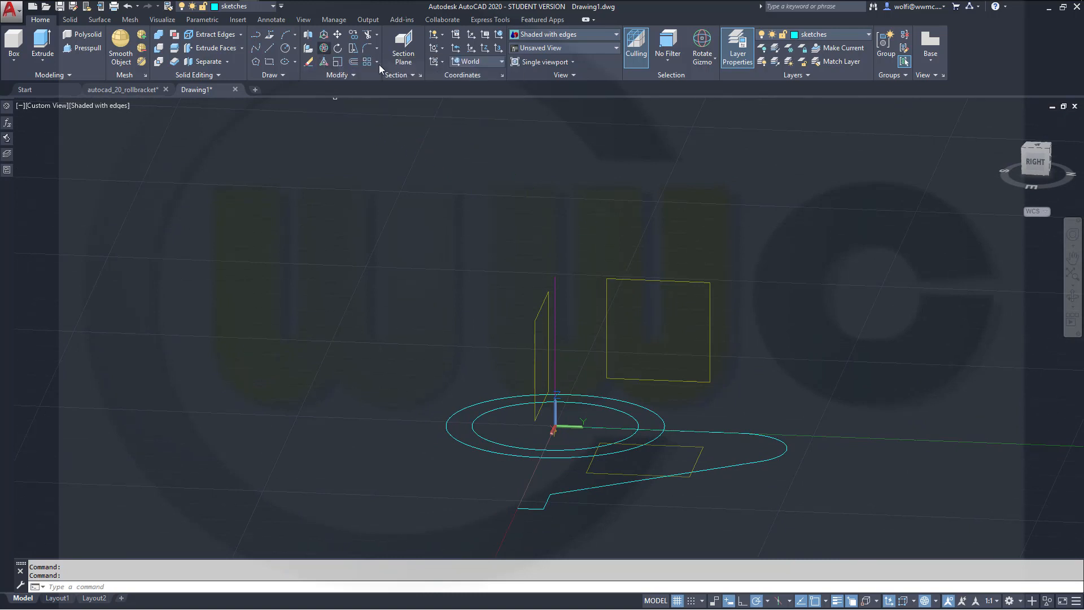
Rotate the profile polyline 90 degrees about the X axis with 3D Rotate, using base point 0,0, so it stands upright
left_click(324, 49)
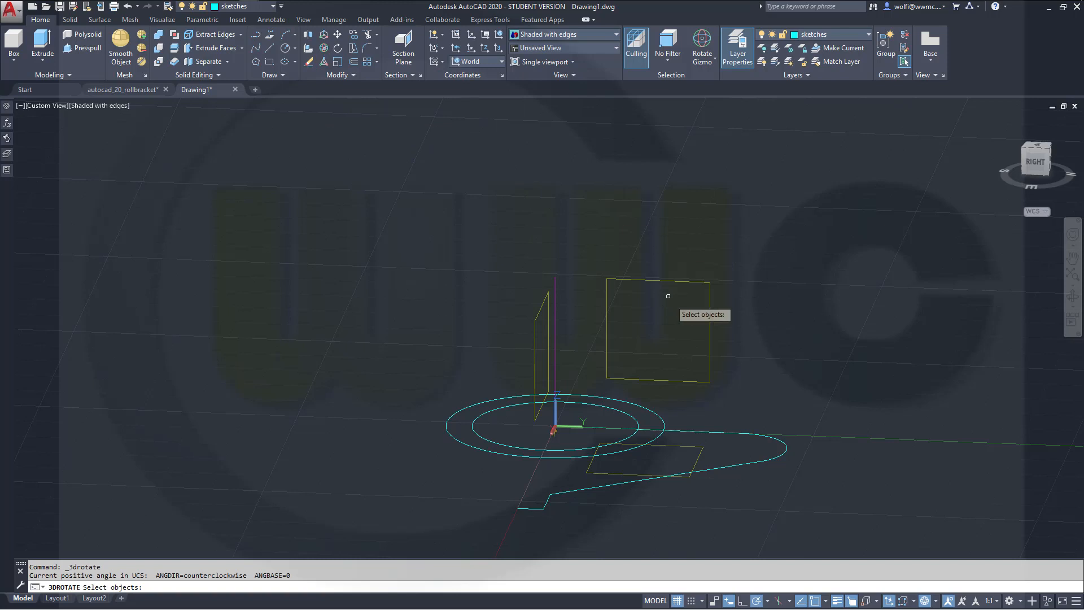
left_click(596, 427)
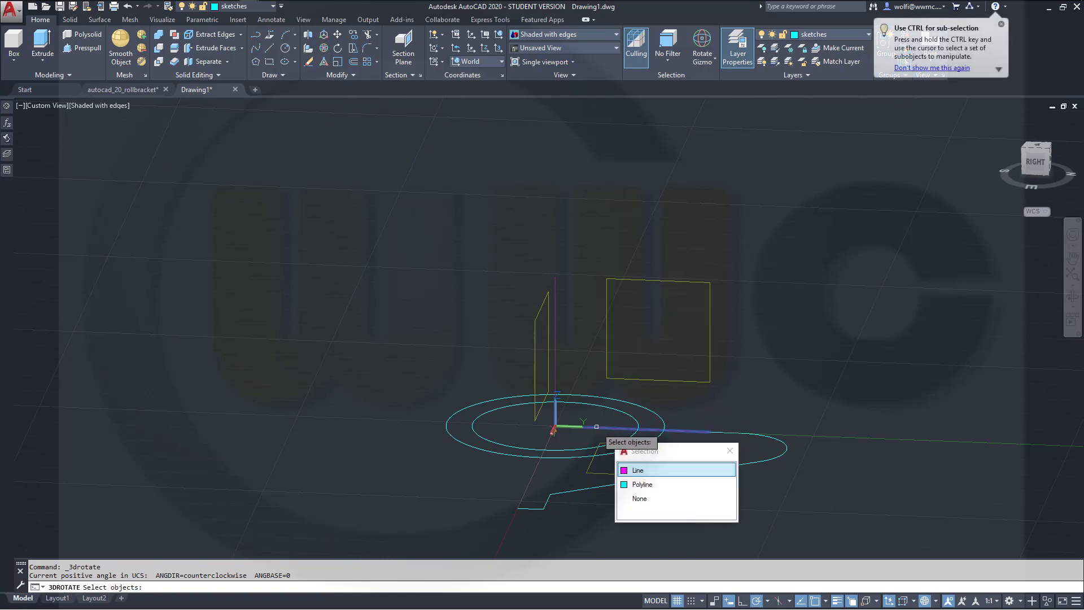
left_click(645, 484)
key("Return")
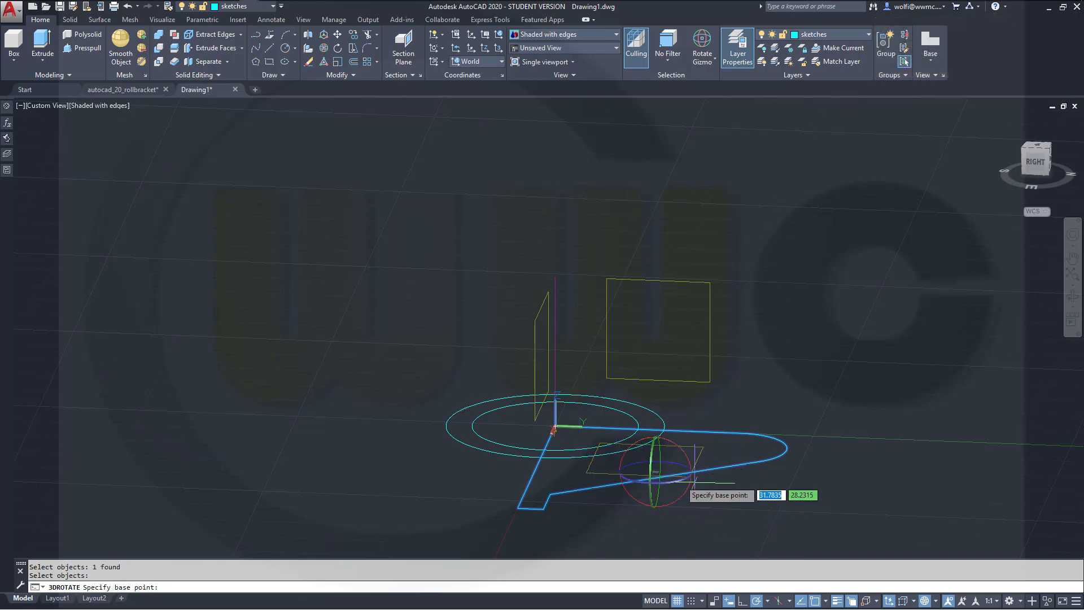
type("0,0")
key("Return")
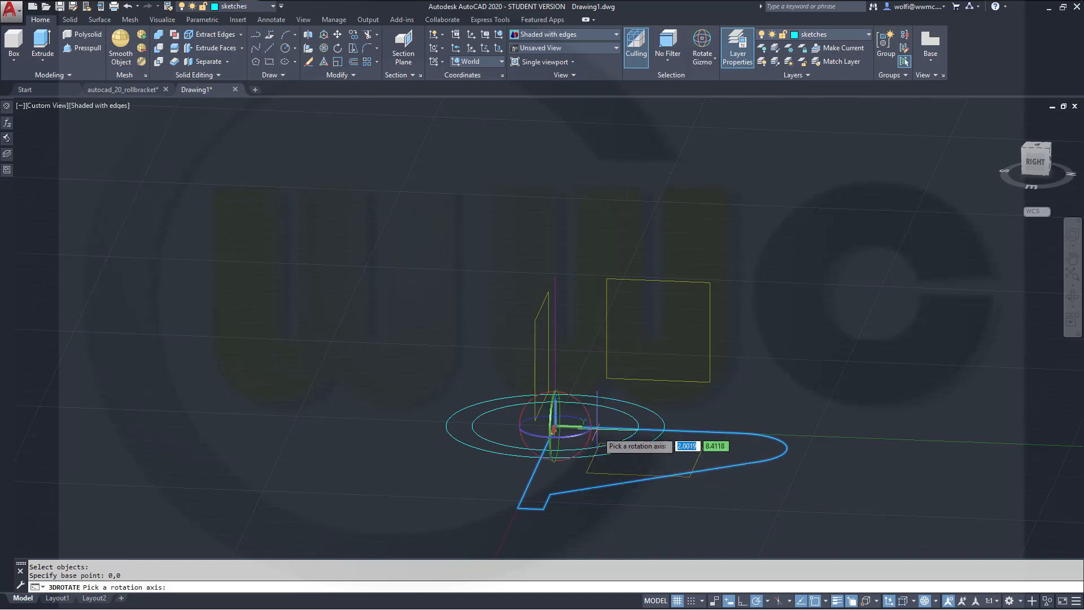
left_click(587, 413)
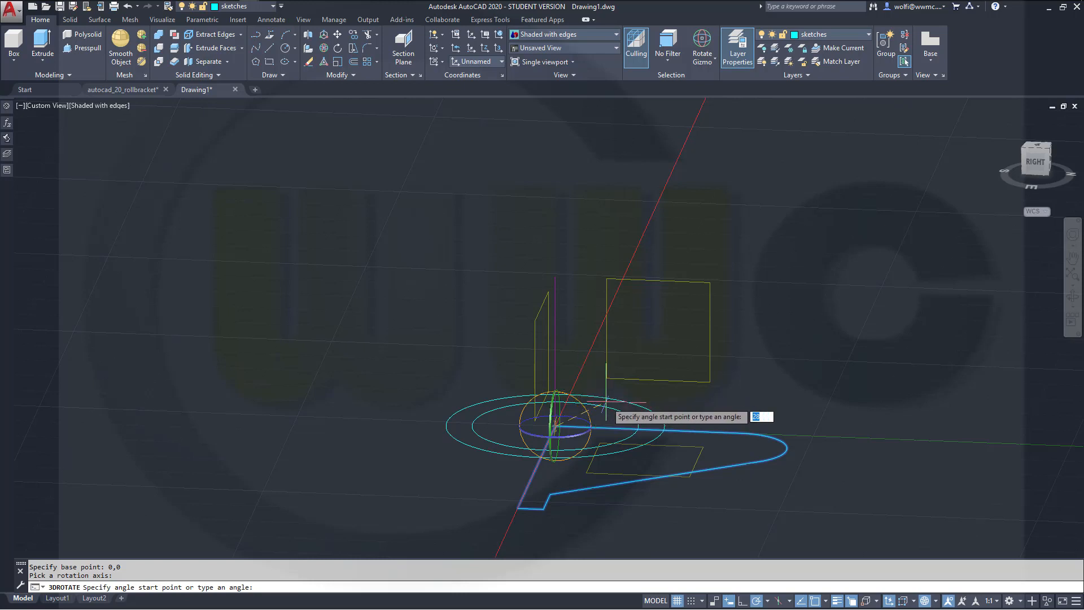
type("9")
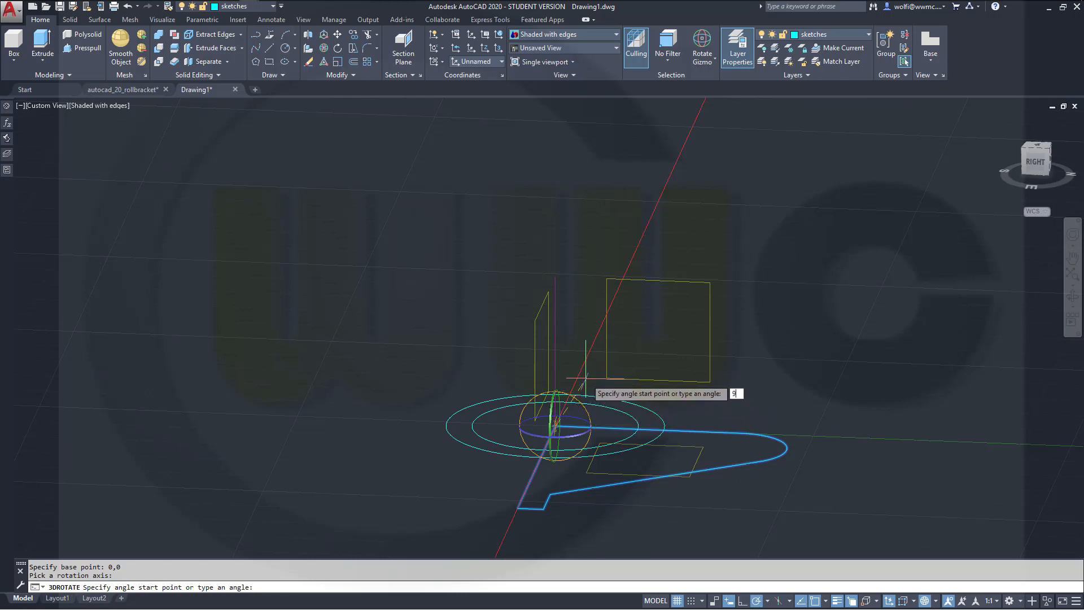
type("0")
key("Return")
key("Escape")
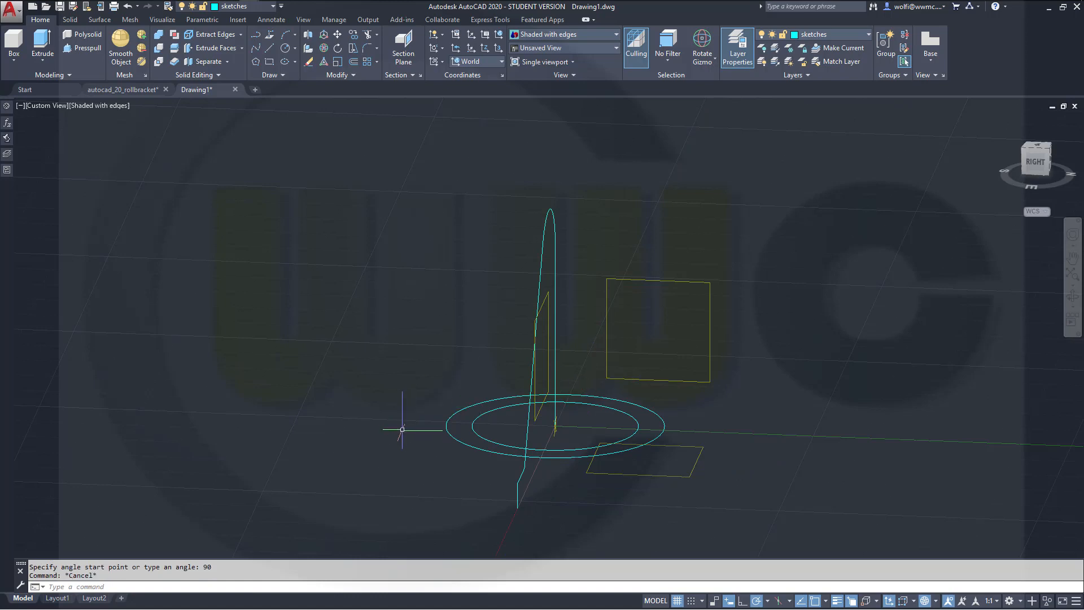
Move the upright profile 9 up along the Z axis with 3D Move, using base point 0,0
middle_click_drag(402, 429, 616, 421, "shift")
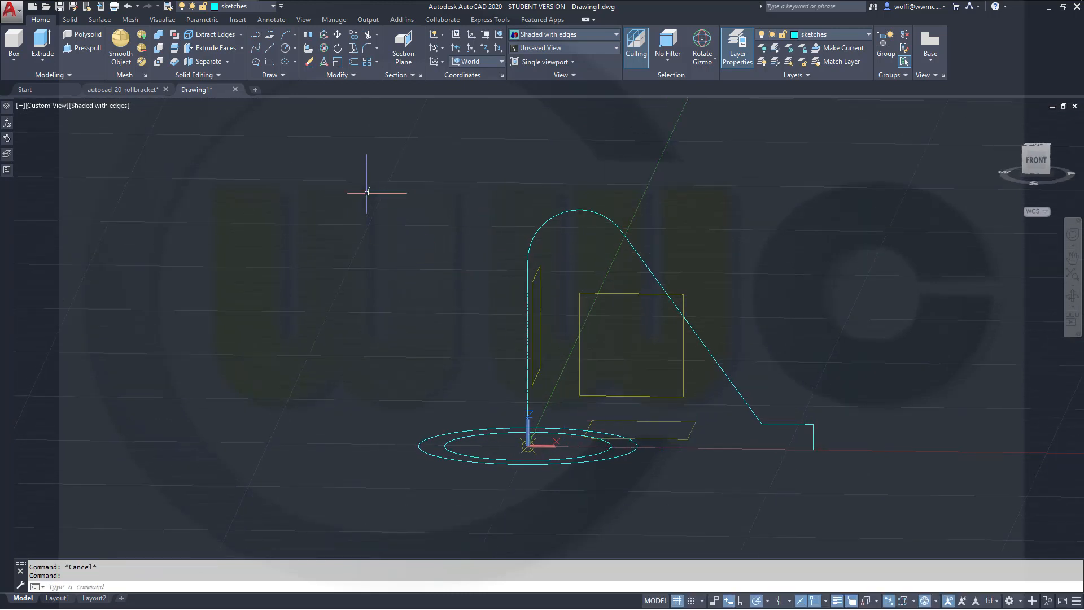
left_click(324, 37)
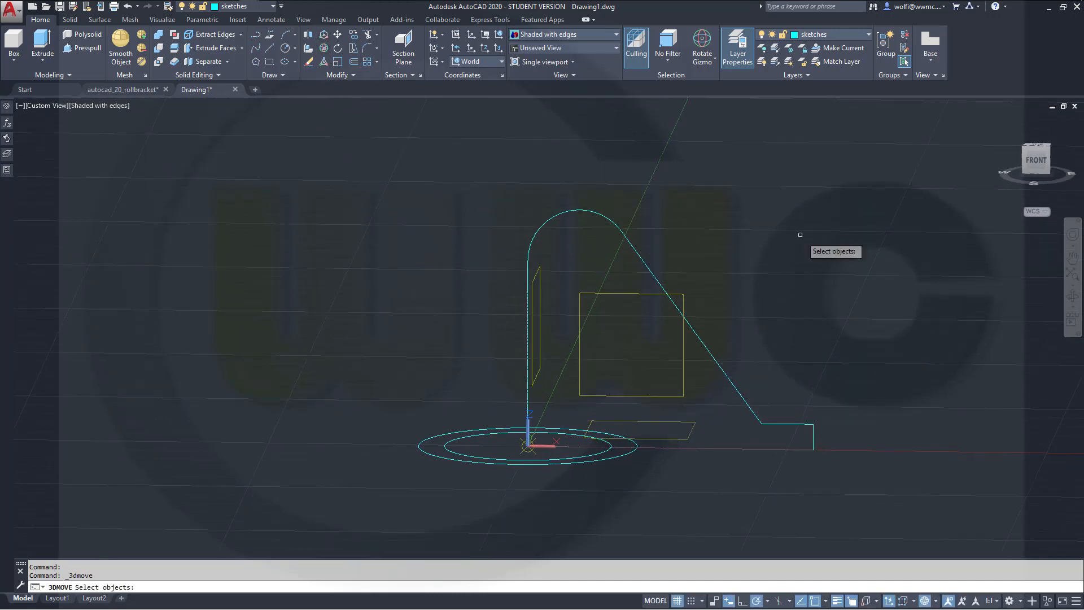
left_click(780, 424)
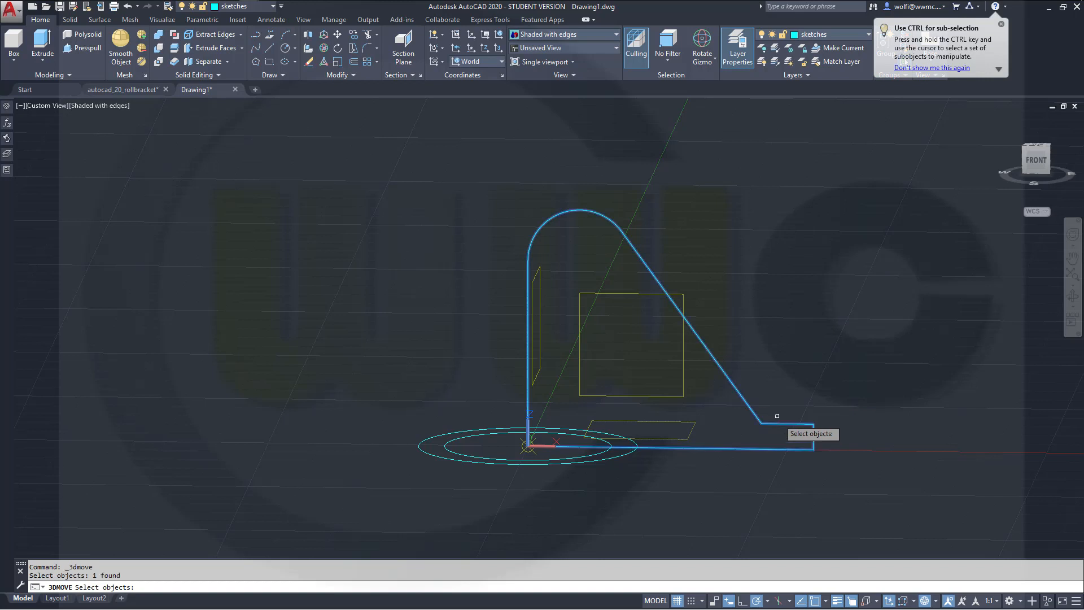
key("Return")
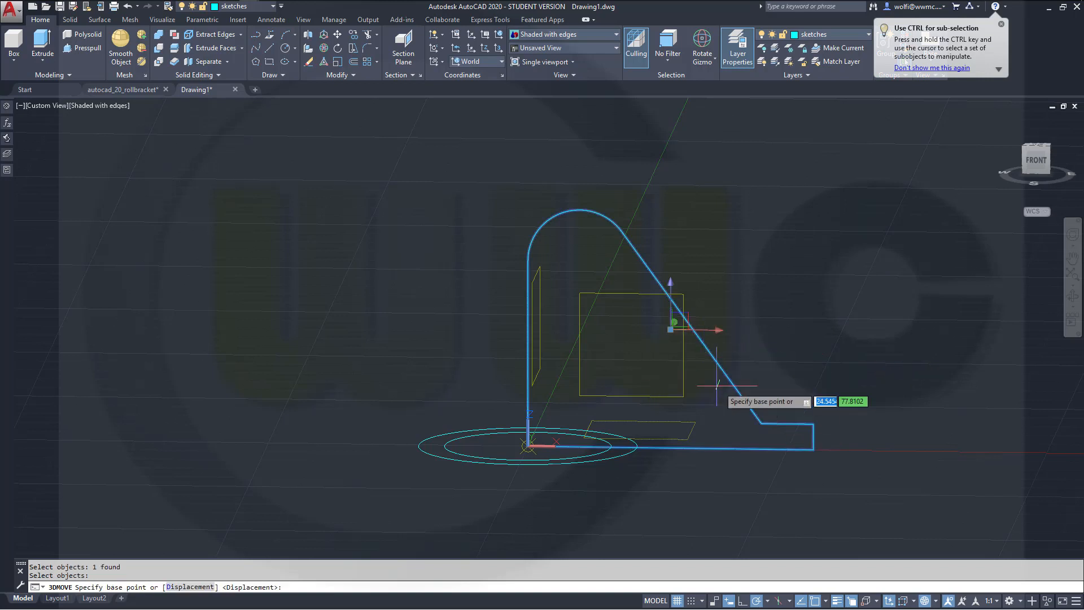
type("0,0")
key("Return")
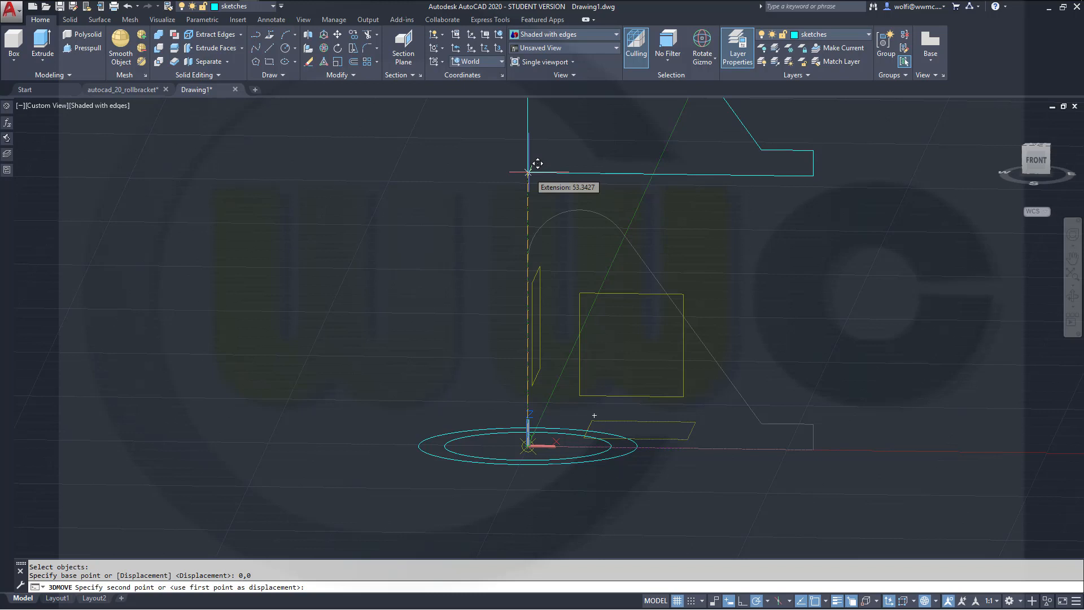
type("9")
key("Escape")
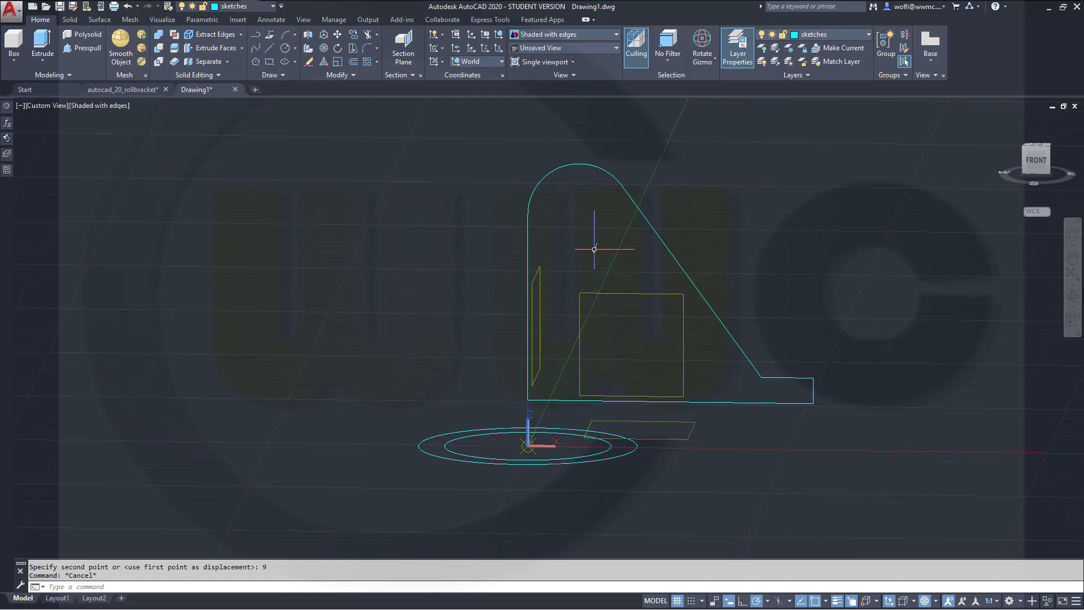
Move the upright profile 45 in the negative X direction with 3D Move, using base point 0,0
left_click(325, 36)
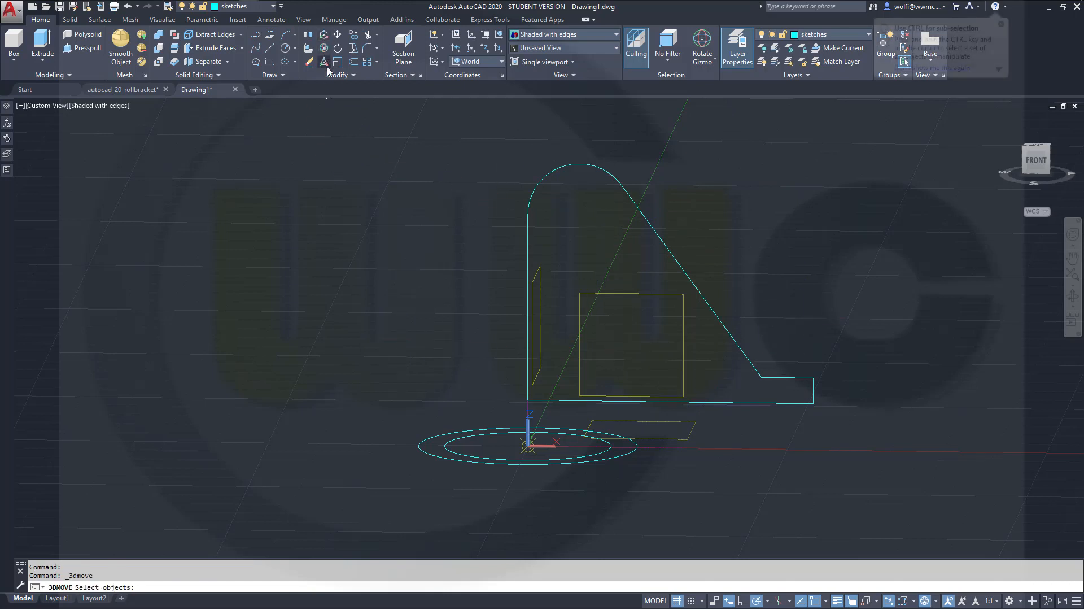
left_click(709, 401)
key("Return")
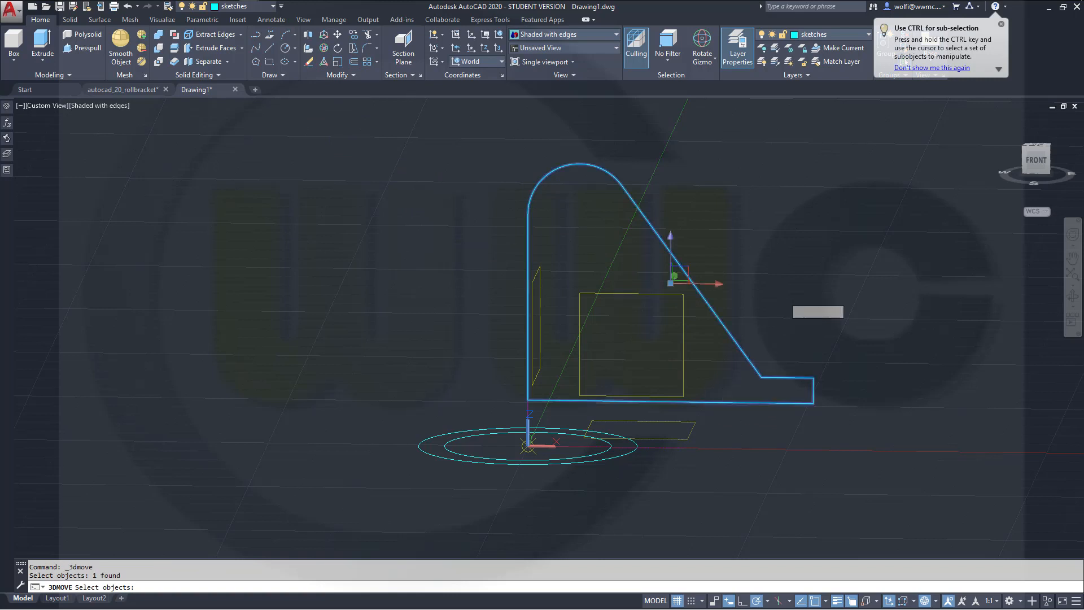
type("0")
key("Tab")
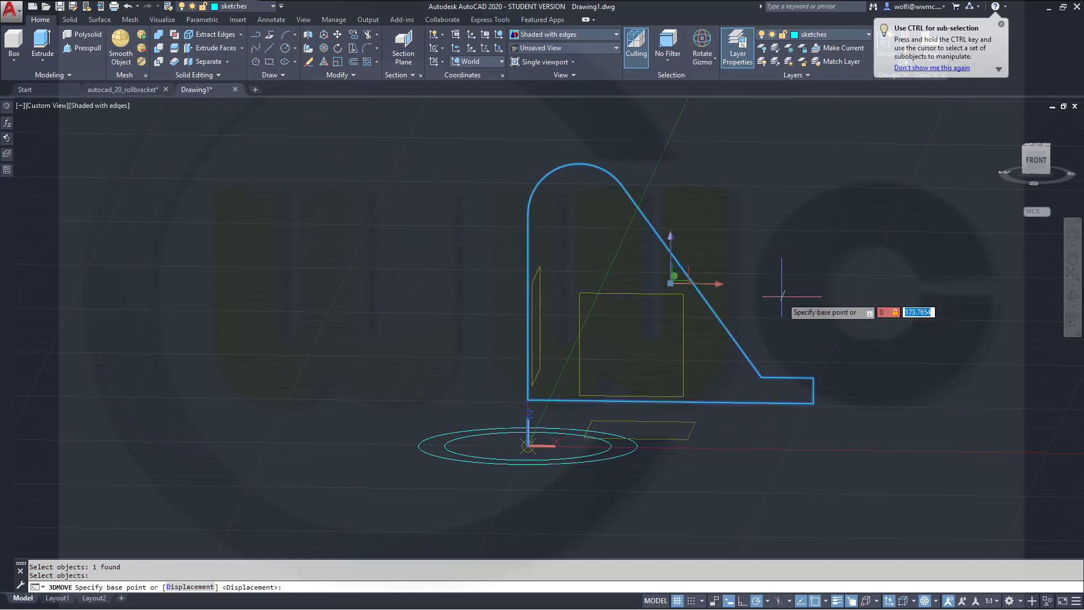
type("0")
key("Return")
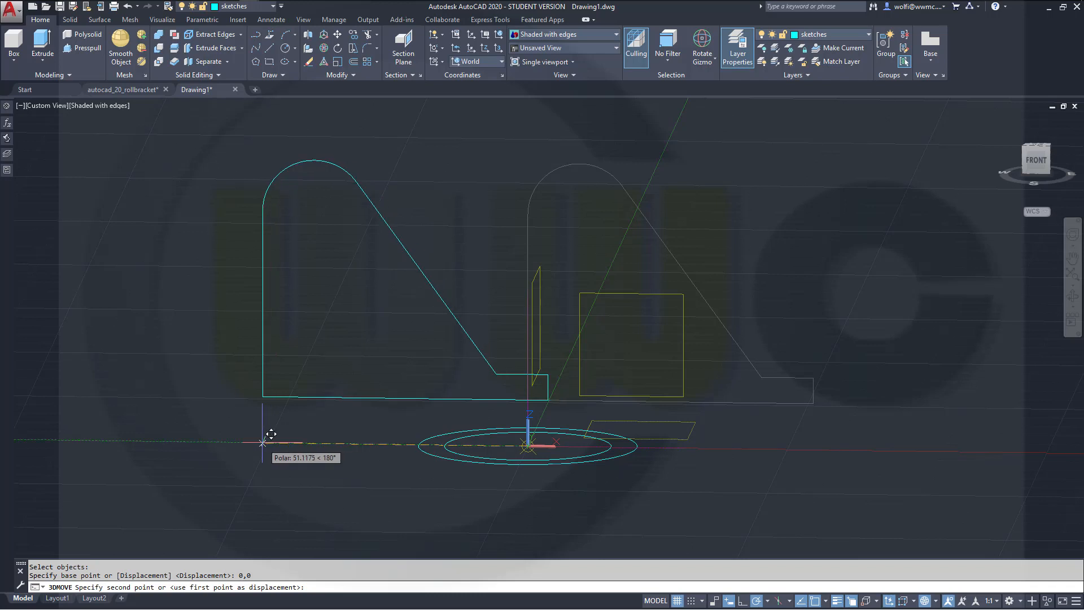
type("45")
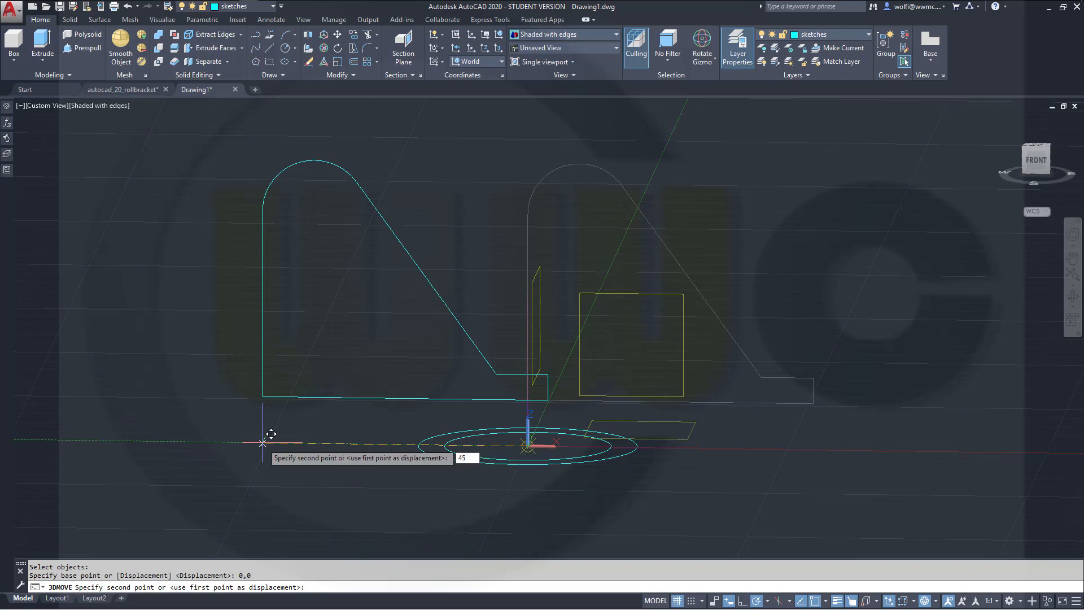
key("Return")
middle_click_drag(658, 463, 534, 496, "shift")
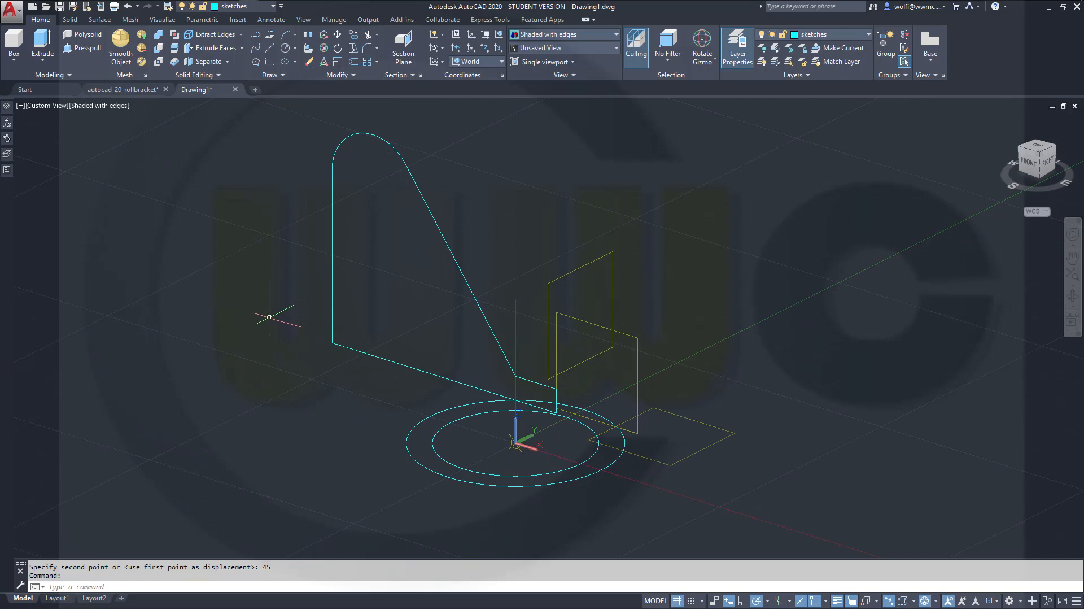
key("Escape")
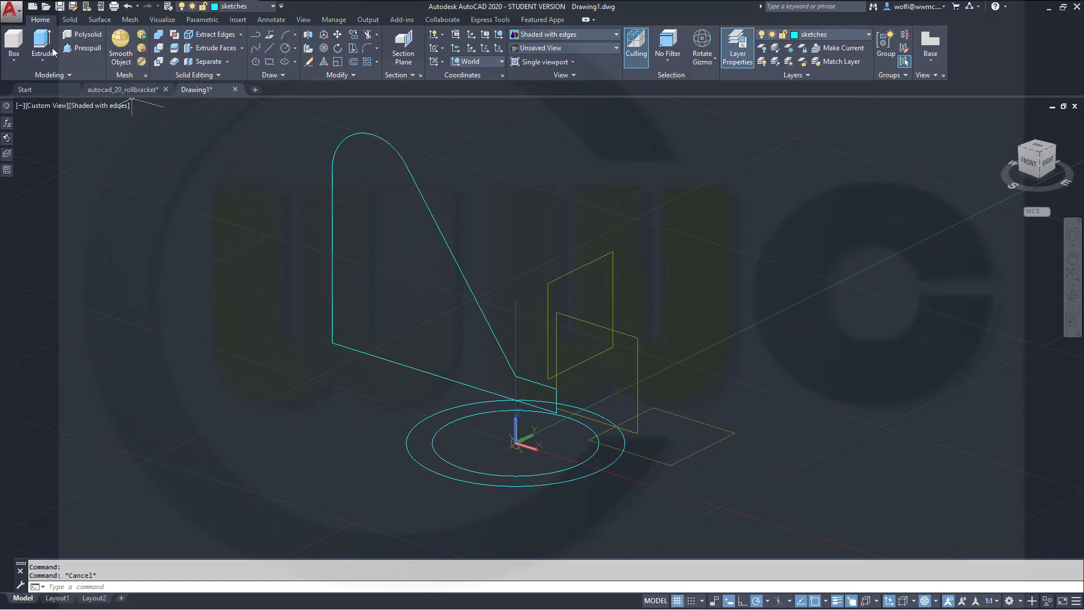
Make solid_minus the current layer and extrude the outer circle 100 upward as a solid cylinder
left_click(274, 7)
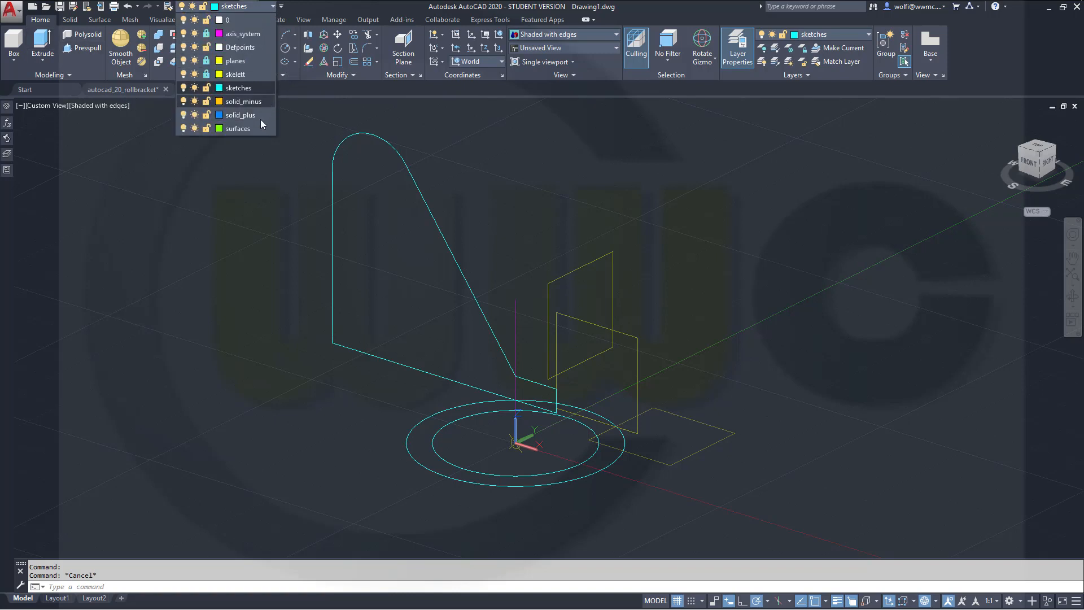
left_click(266, 100)
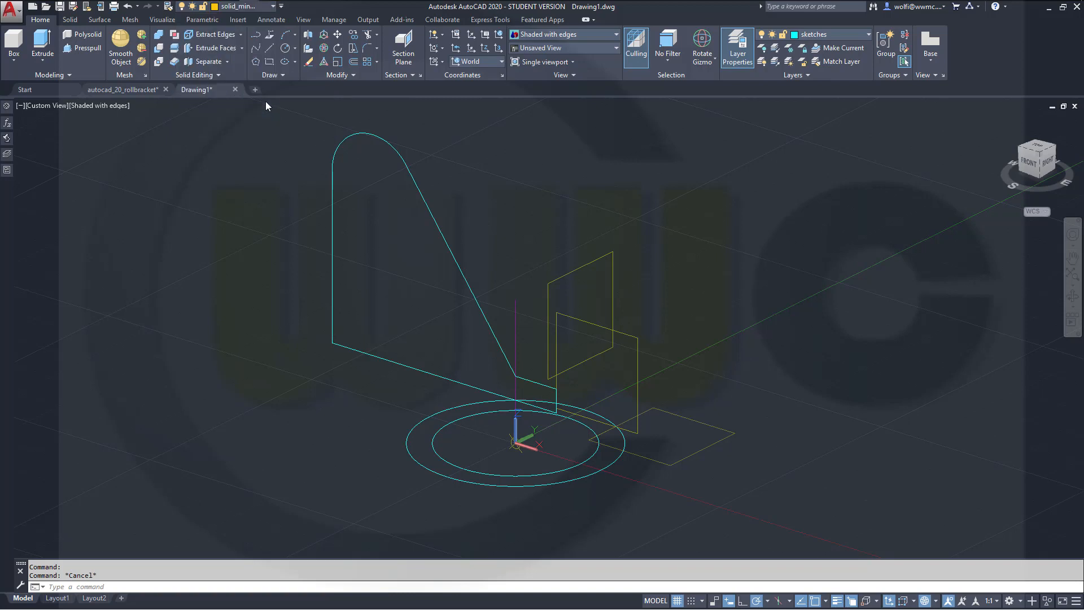
left_click(48, 43)
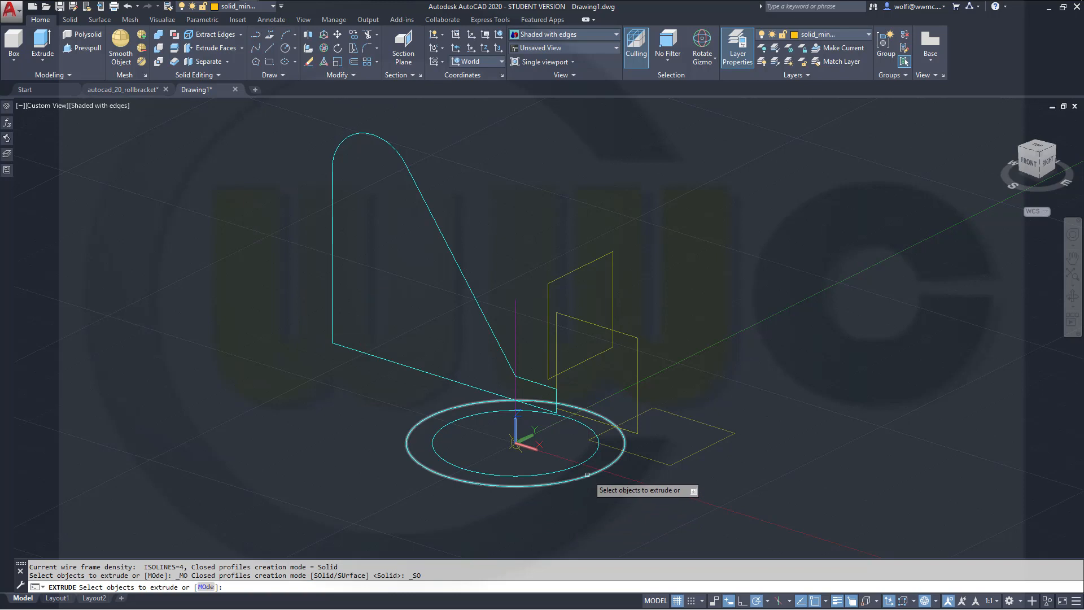
left_click(587, 476)
right_click(747, 342)
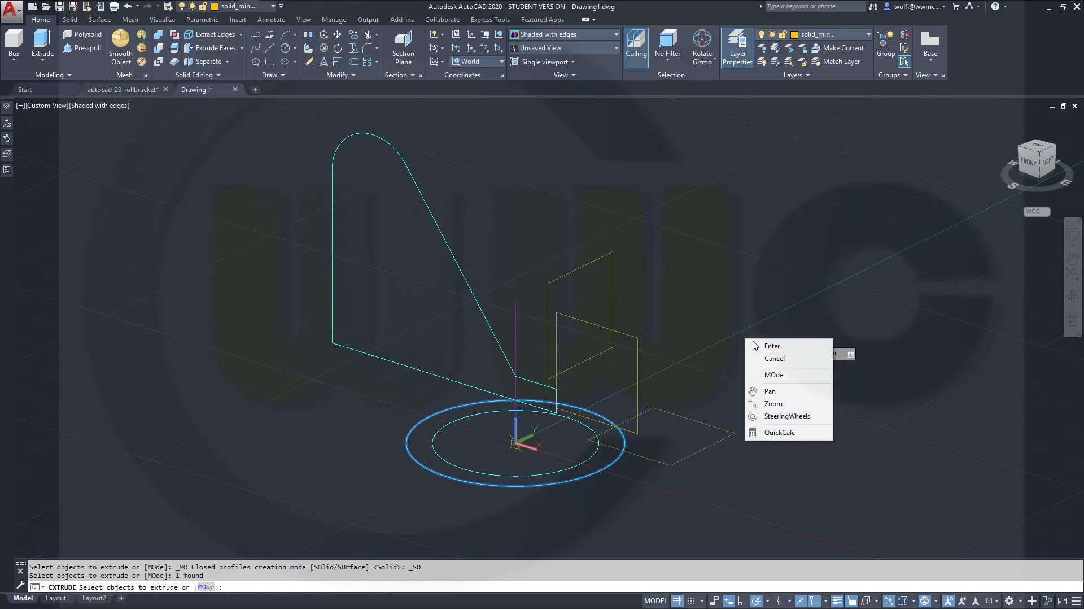
left_click(768, 345)
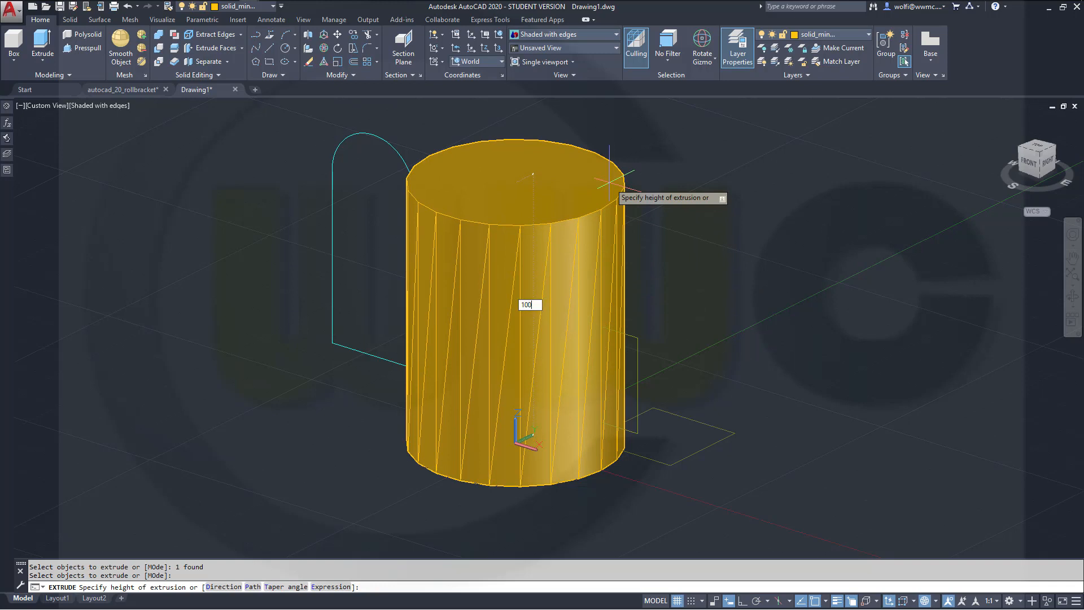
type("100")
key("Return")
Make surfaces the current layer and extrude the upright profile polyline 50 in the positive Y direction
middle_click_drag(460, 230, 505, 364)
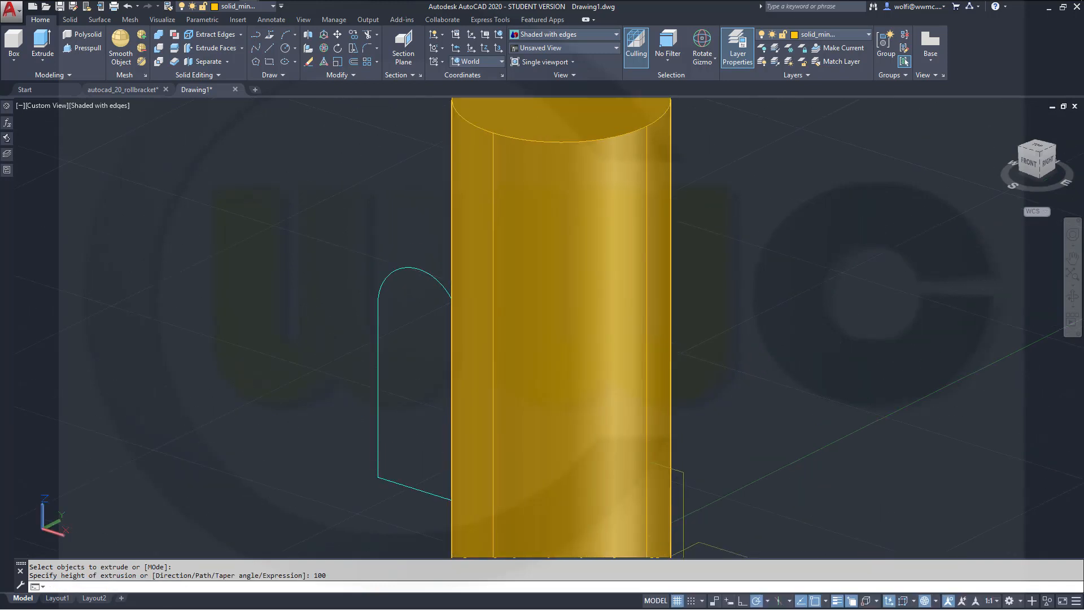
left_click(272, 7)
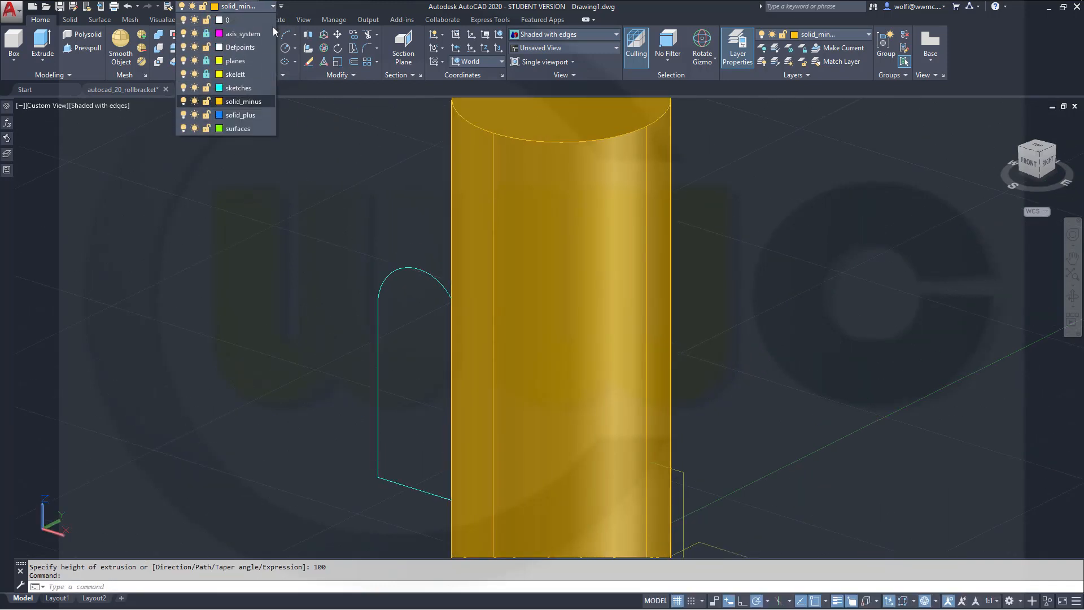
left_click(258, 128)
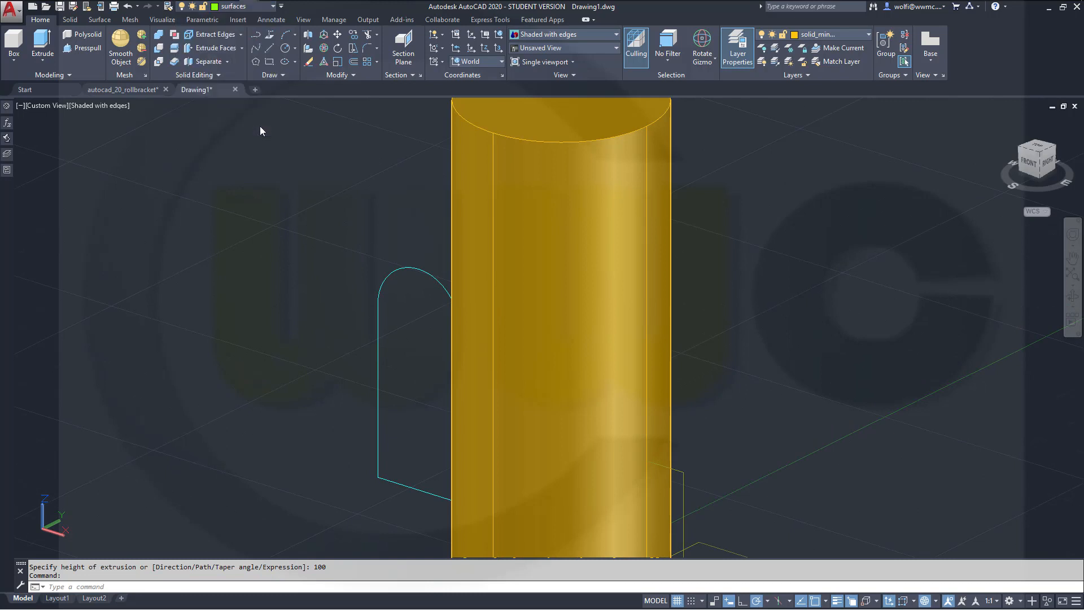
left_click(35, 53)
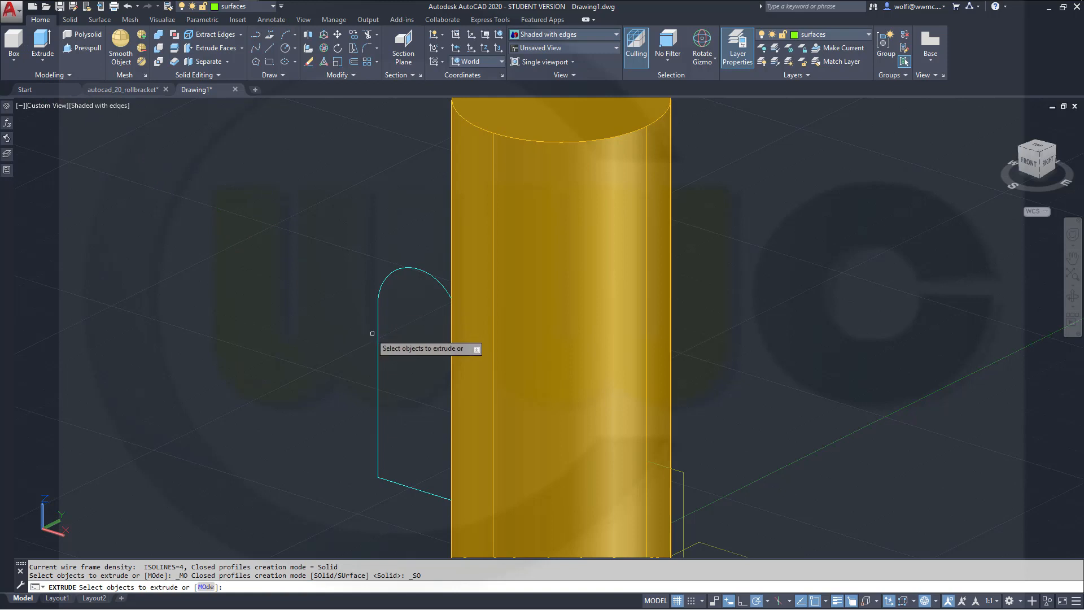
left_click(378, 336)
right_click(329, 313)
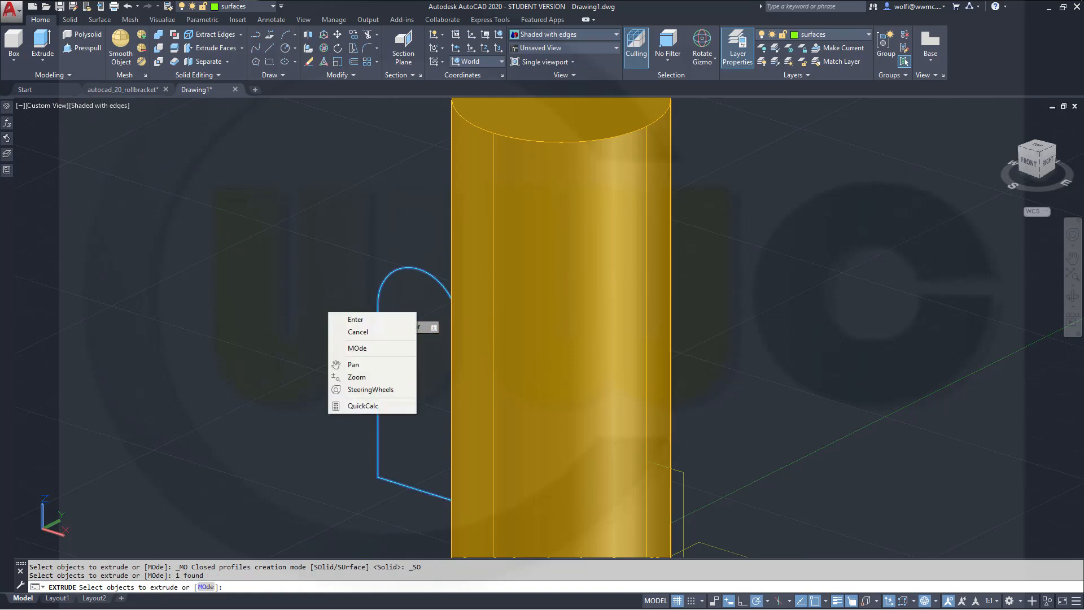
left_click(356, 319)
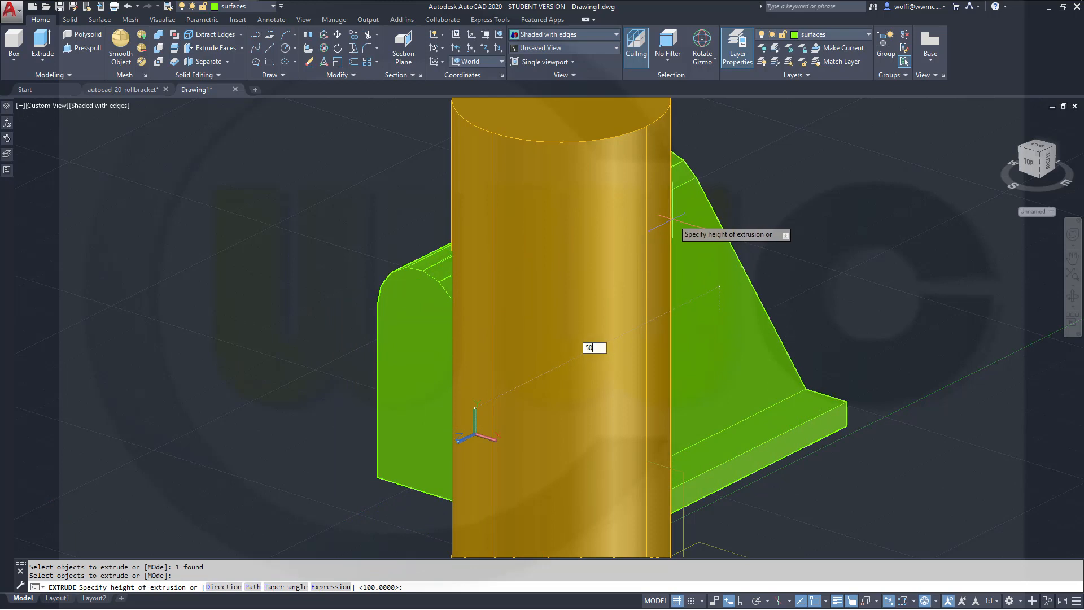
key("Return")
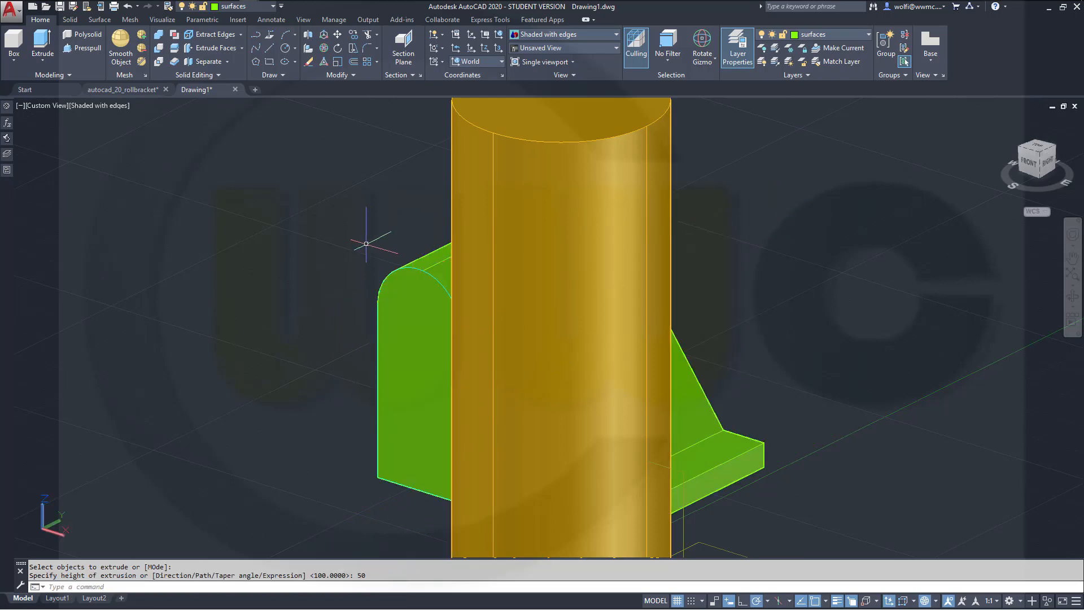
Move the extruded profile solid 25 in the negative Y direction with 3D Move, using its lower front corner as base point
left_click(325, 35)
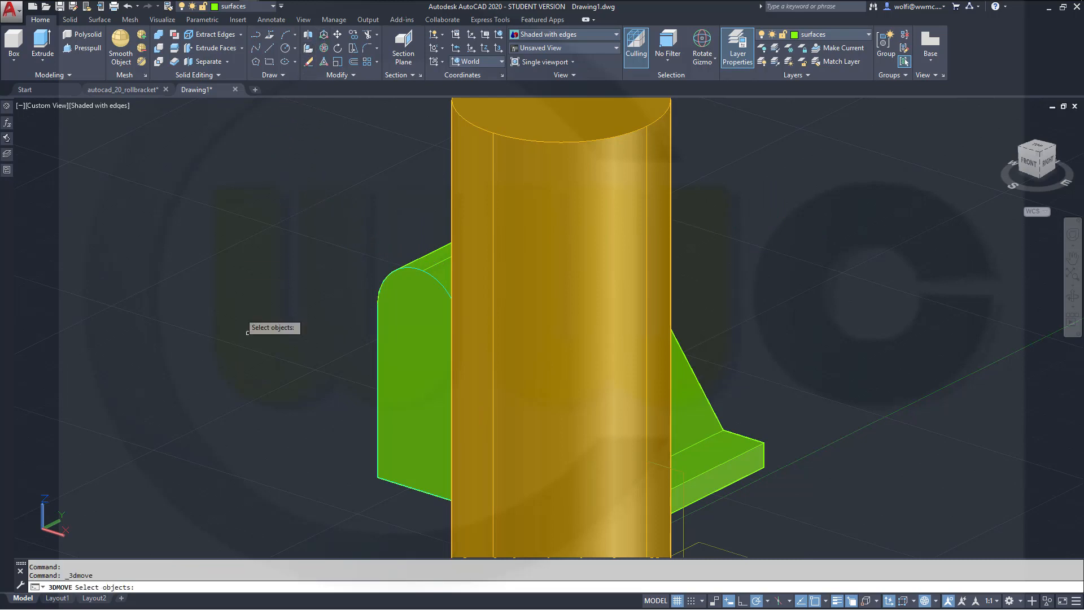
left_click(389, 424)
key("Return")
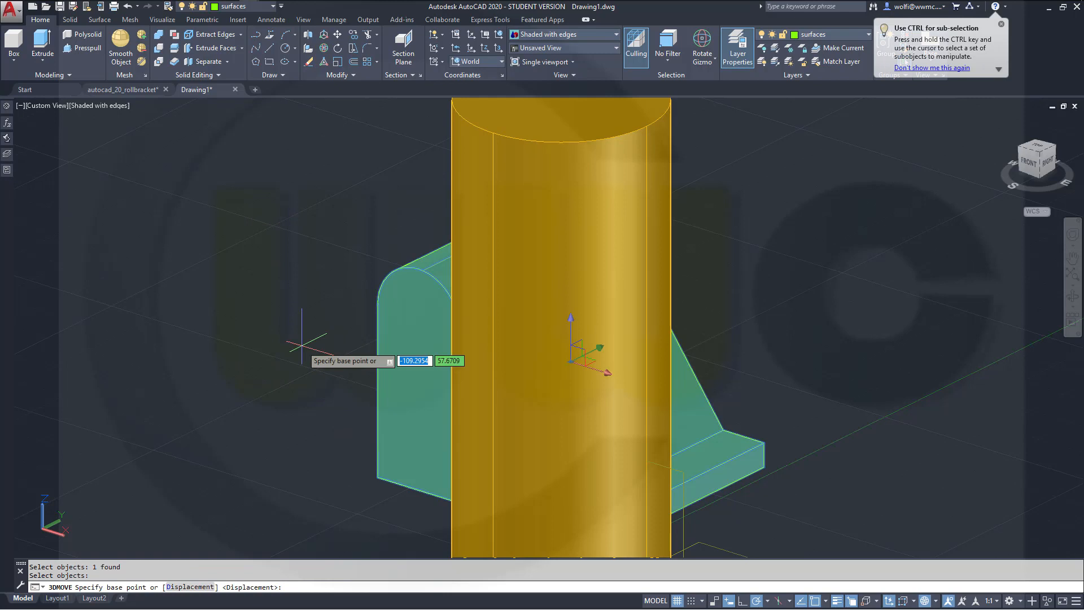
left_click(377, 477)
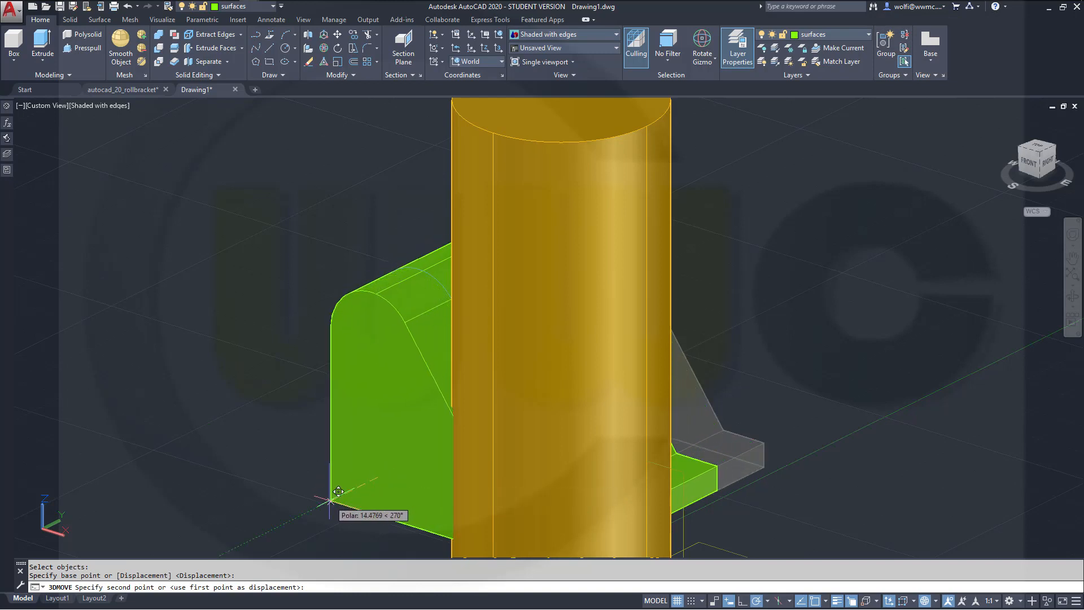
type("25")
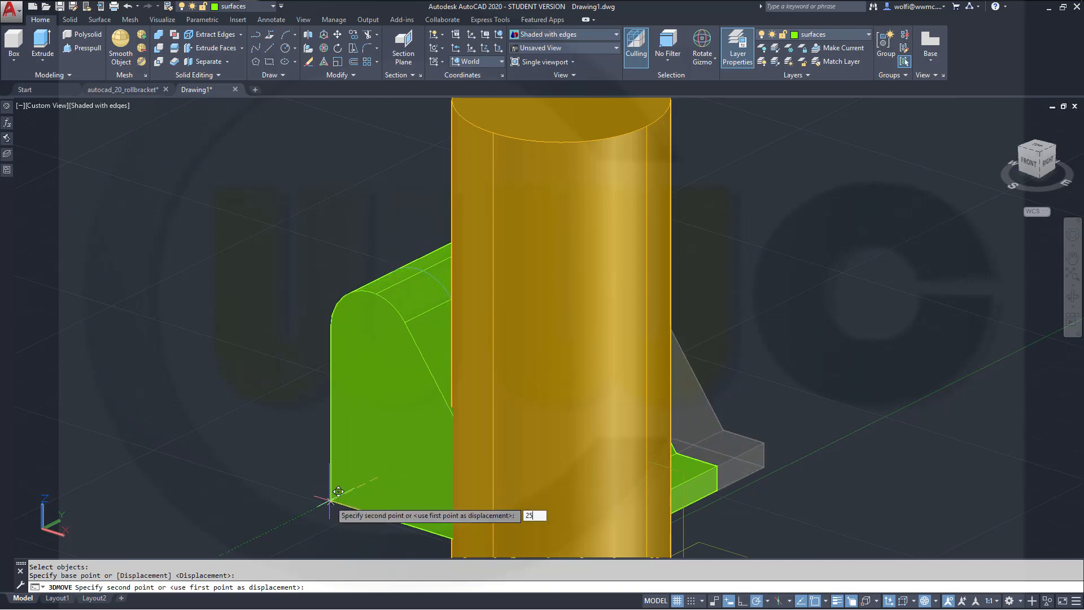
key("Return")
key("Escape")
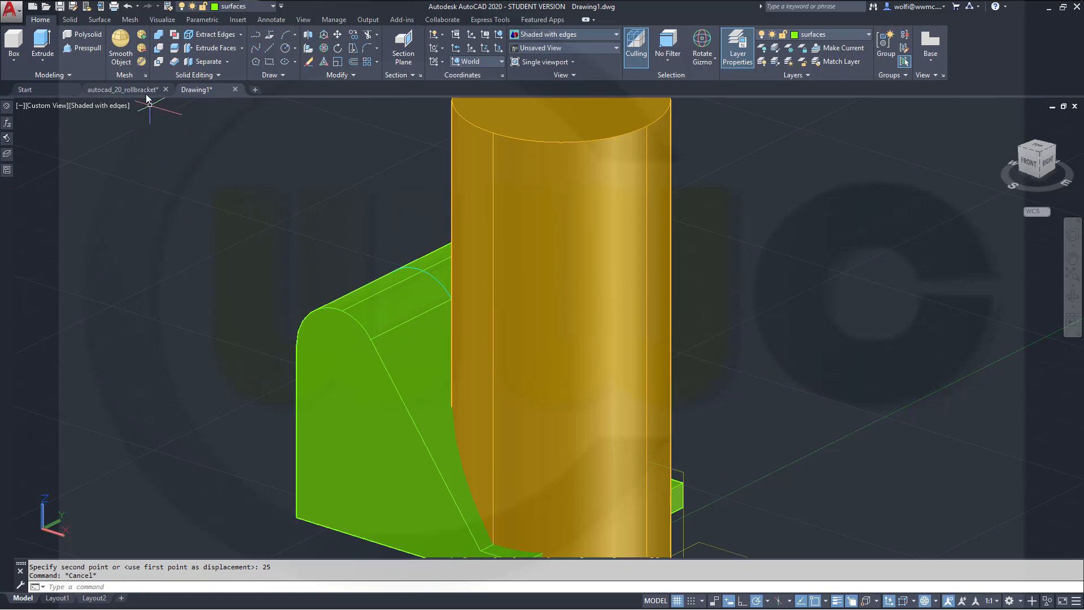
Intersect the extruded profile solid with the tall cylinder, keeping only their common volume
left_click(69, 19)
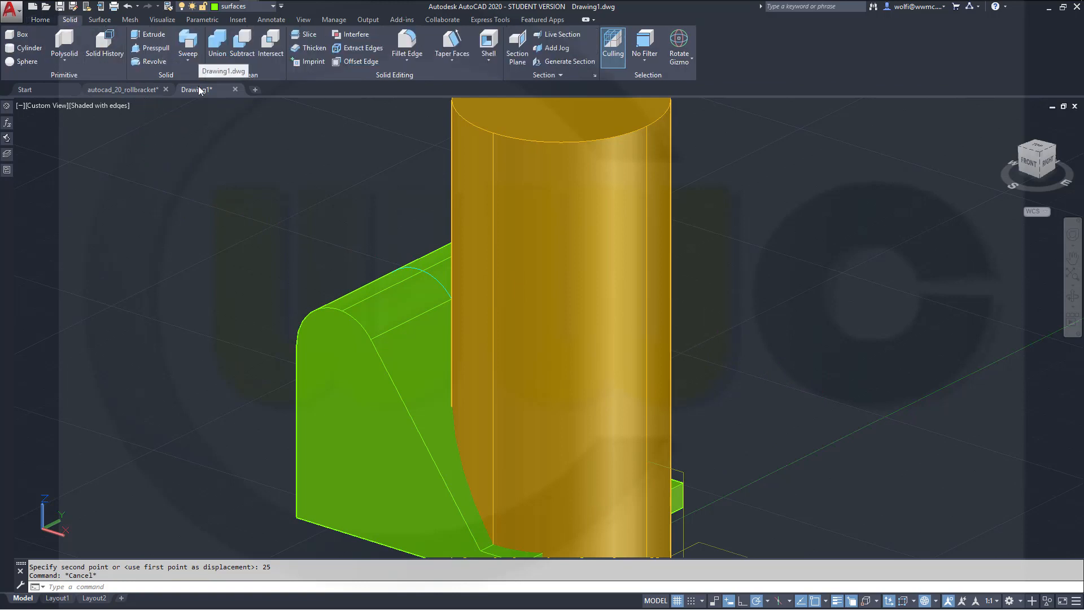
left_click(269, 43)
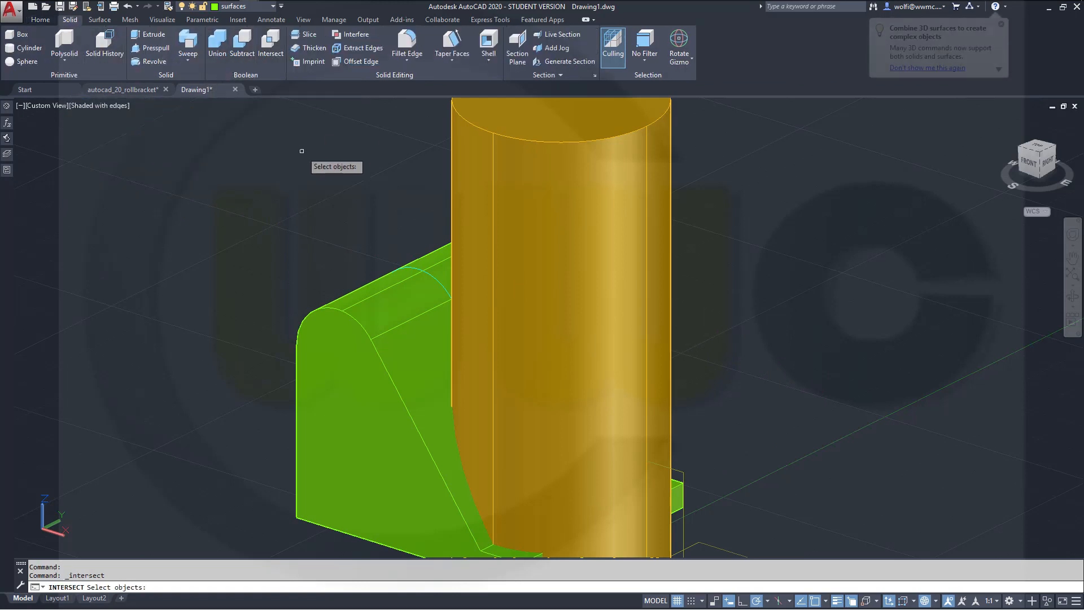
left_click(387, 314)
left_click(547, 226)
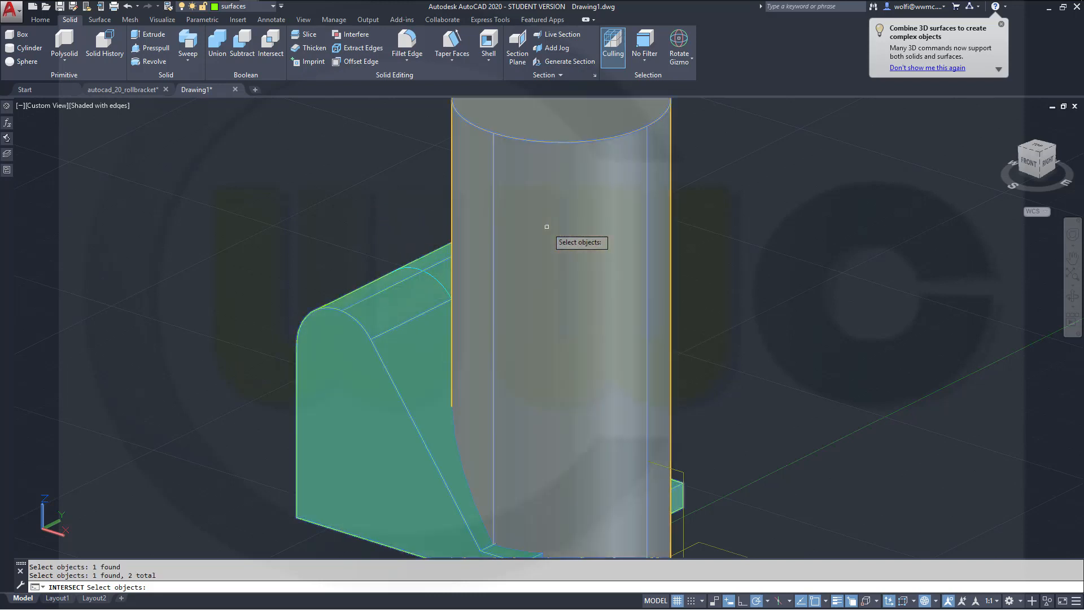
key("Return")
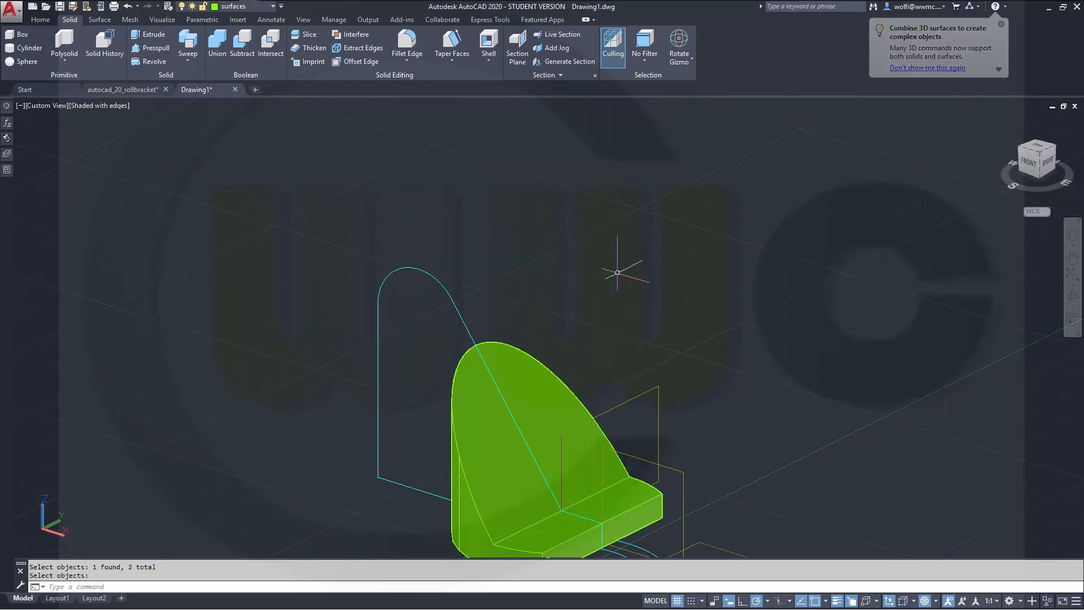
key("Escape")
Extrude the outer circle 14 upward to form the round base of the bracket
middle_click_drag(685, 339, 702, 235)
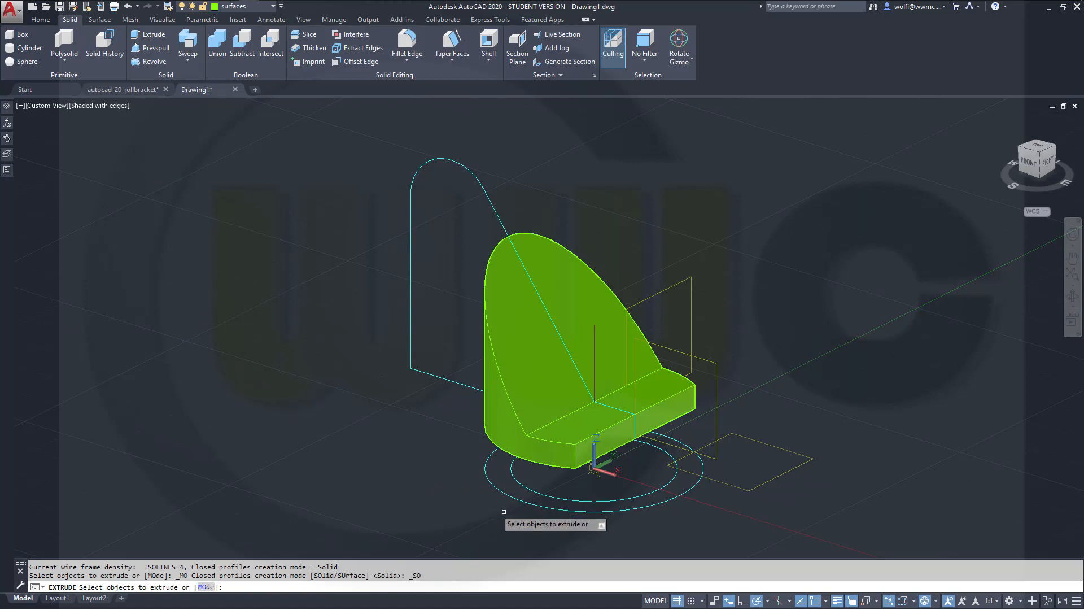
left_click(542, 506)
right_click(834, 401)
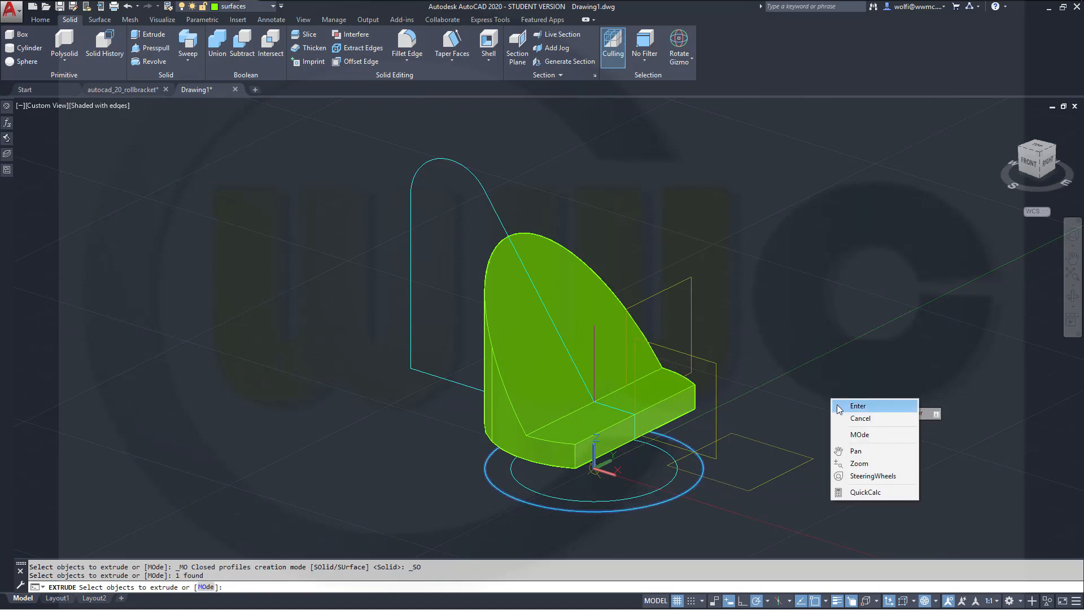
left_click(856, 406)
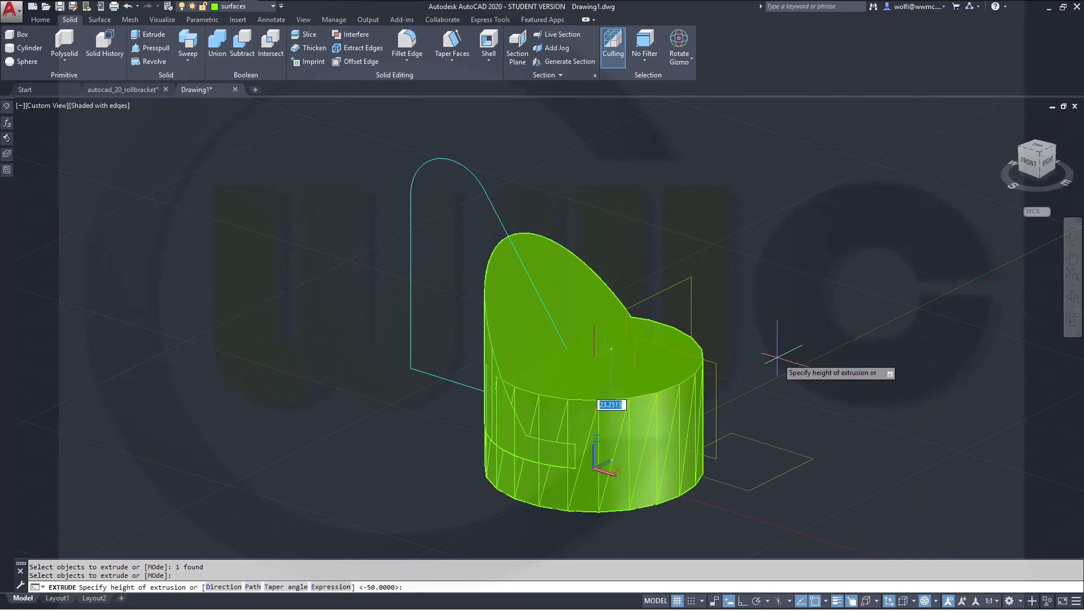
type("14")
key("Return")
key("Escape")
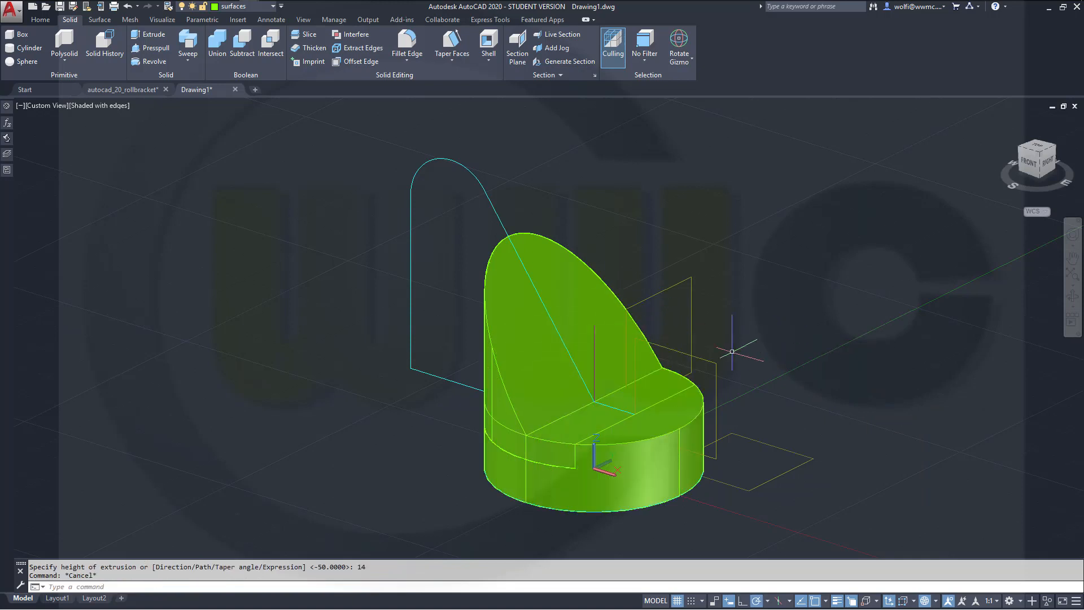
Extrude the inner circle 1 downward to form a shallow boss beneath the round base
middle_click_drag(734, 446, 737, 378, "shift")
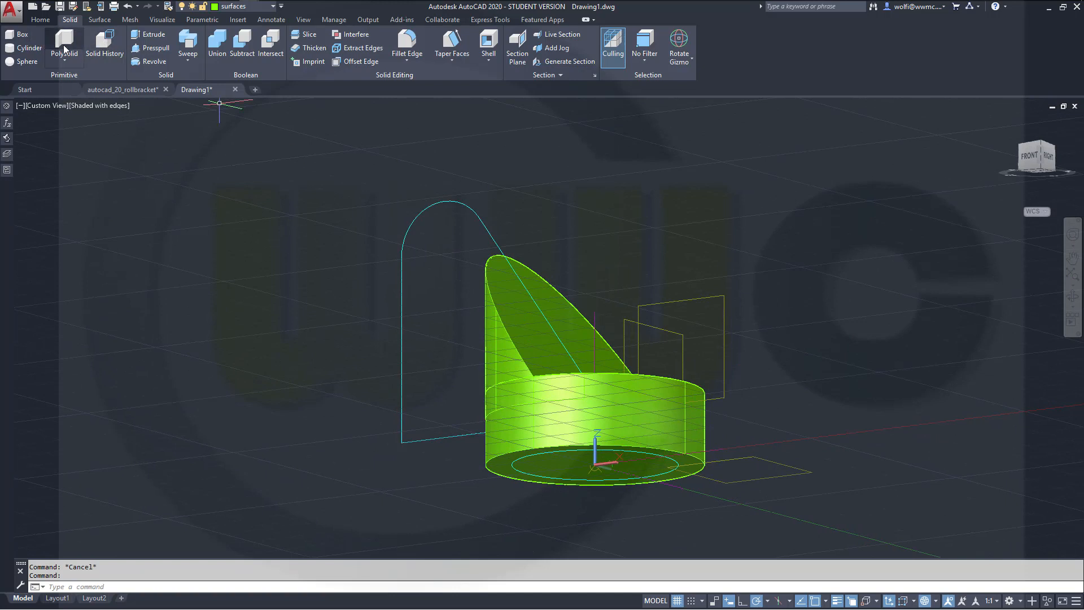
left_click(135, 36)
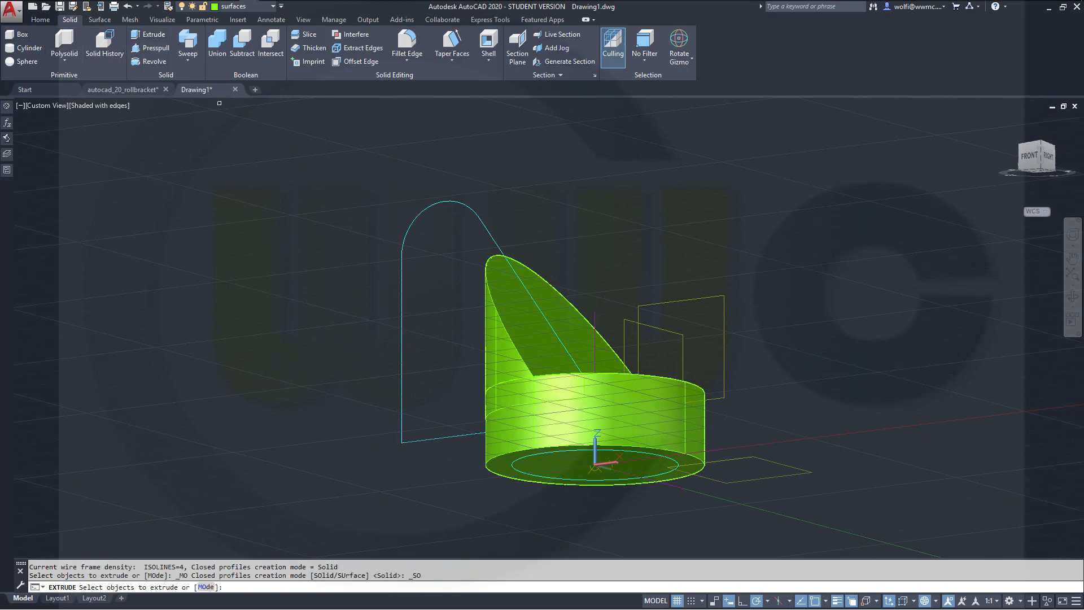
left_click(678, 467)
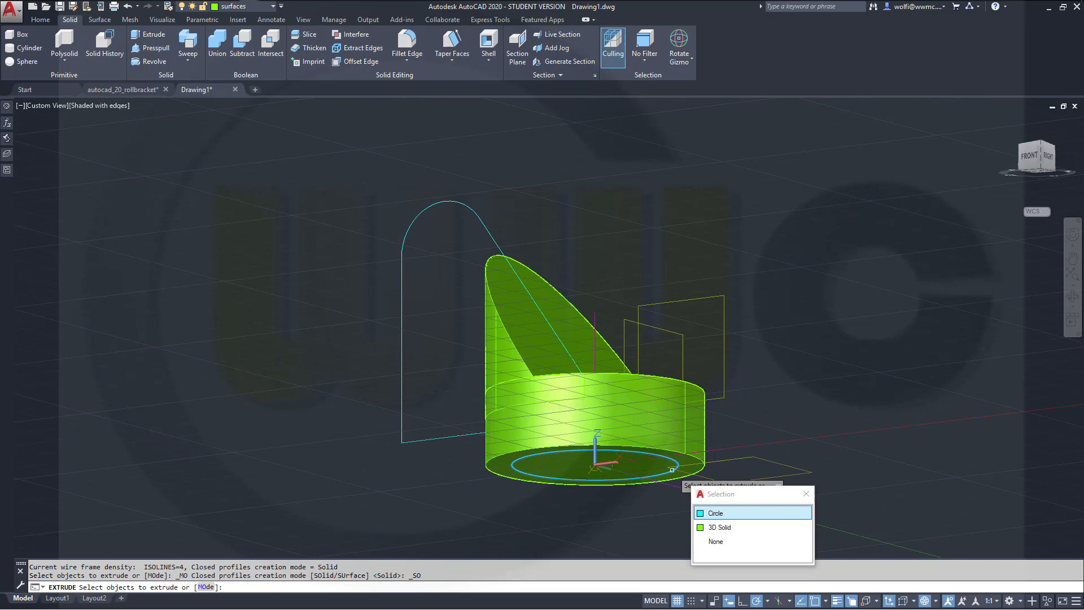
left_click(715, 513)
right_click(717, 507)
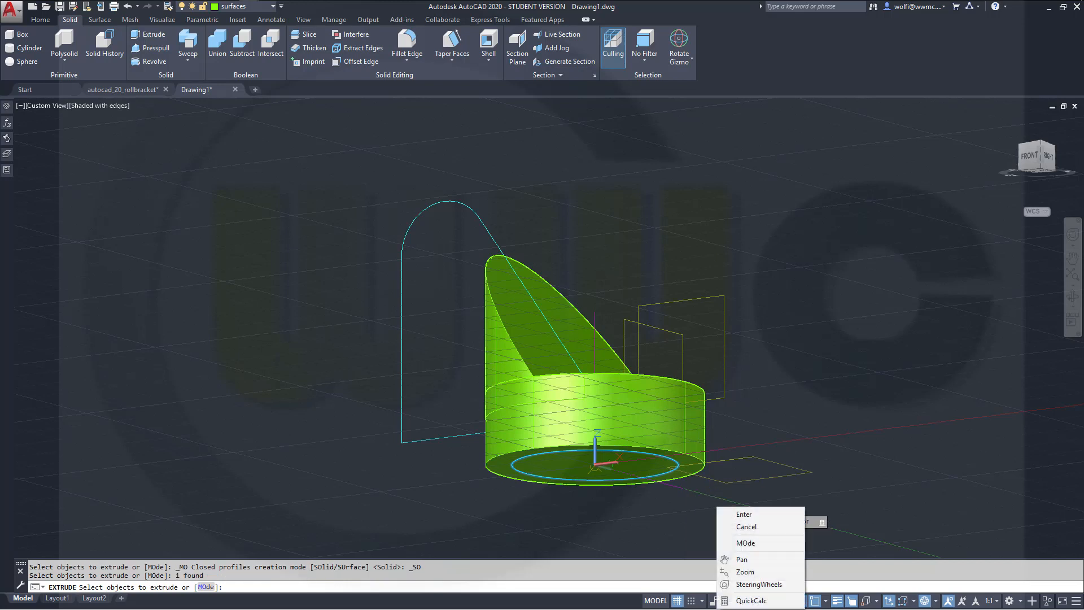
left_click(744, 515)
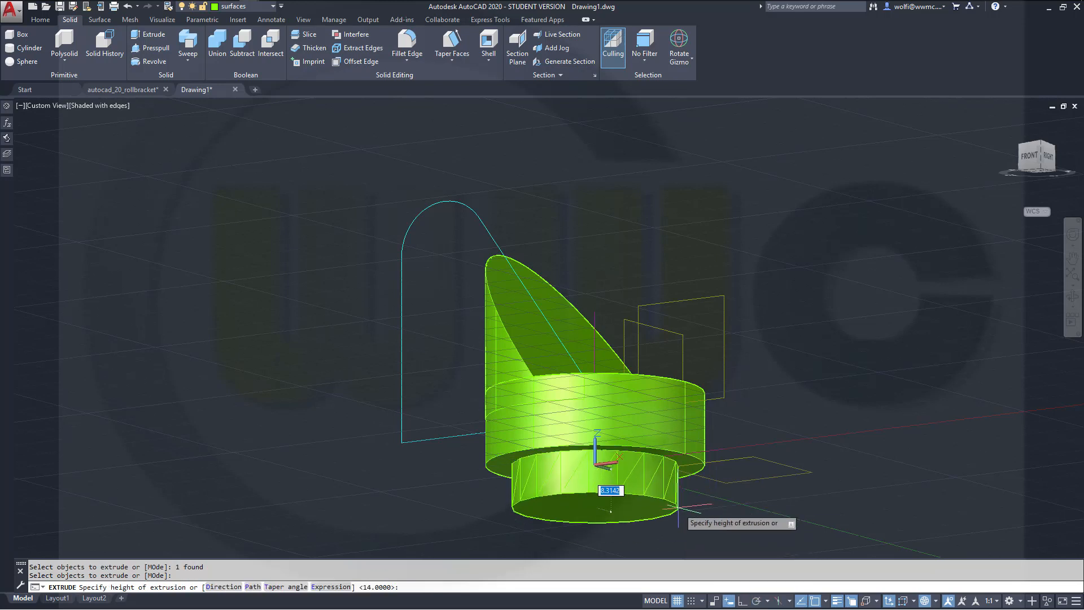
key("Return")
key("Escape")
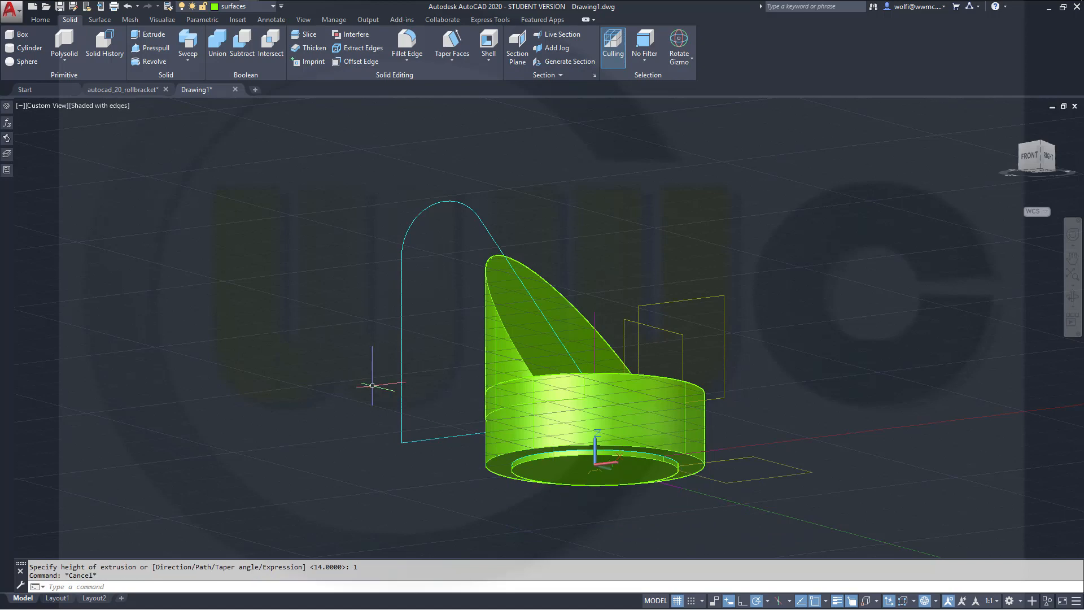
Extrude the closed upright profile with the rounded top 32 toward the back into a solid
middle_click_drag(376, 372, 412, 407, "shift")
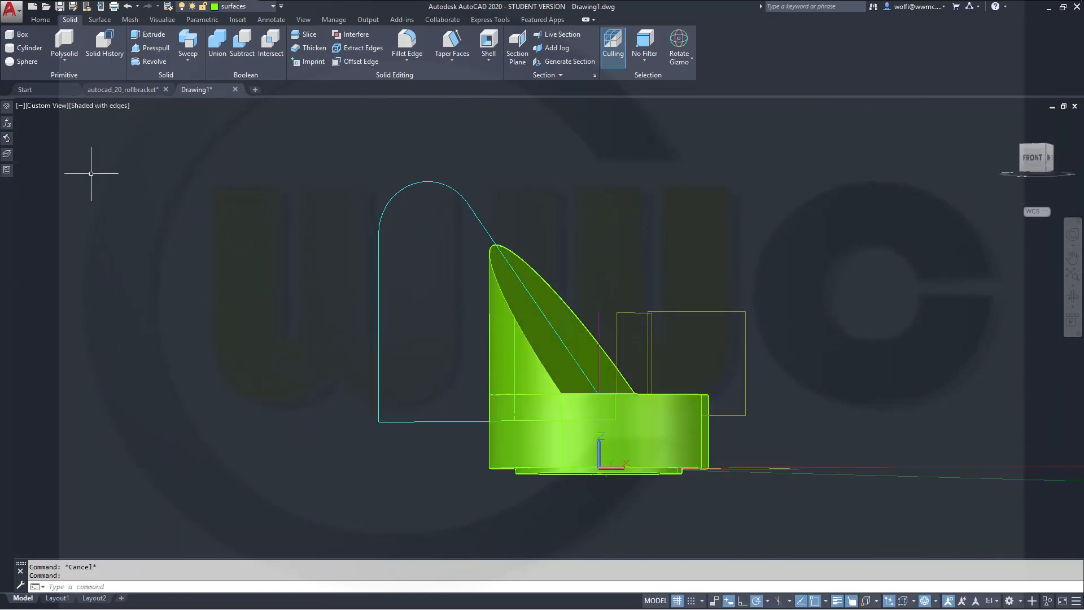
left_click(148, 35)
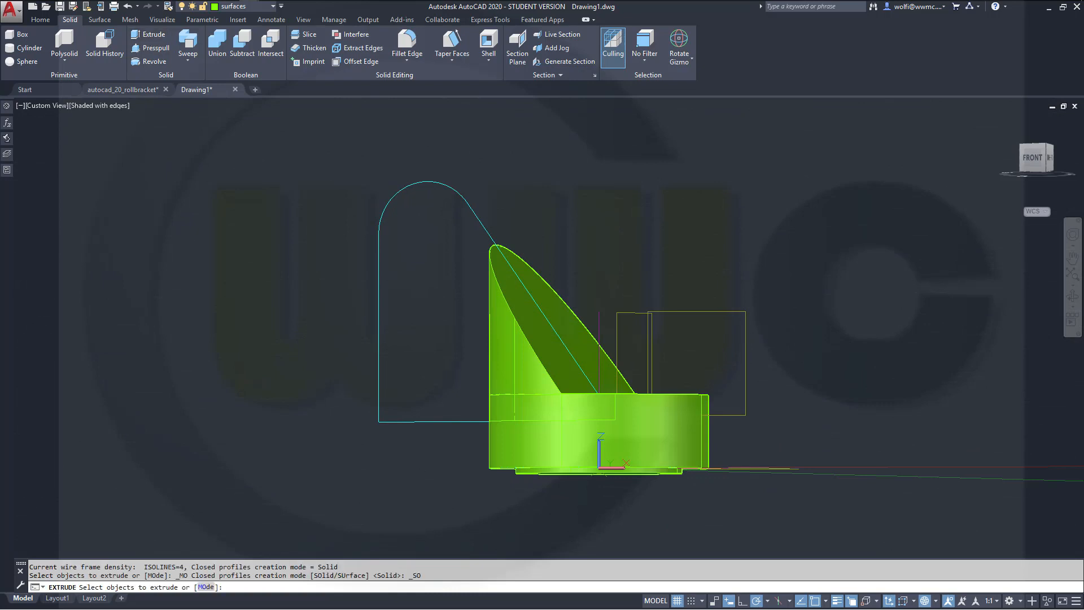
left_click(379, 353)
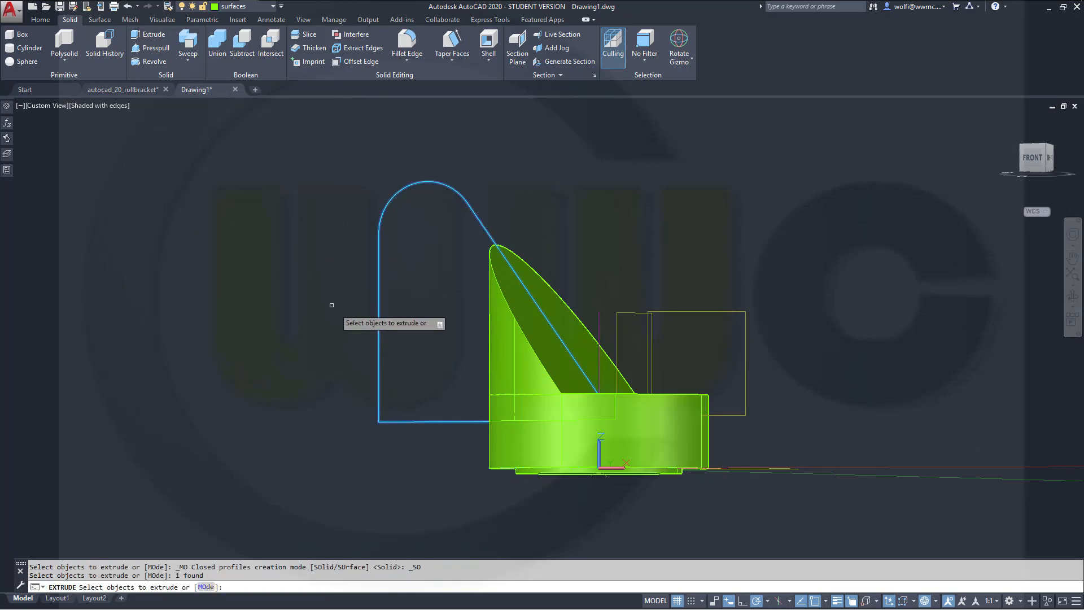
right_click(333, 307)
left_click(382, 312)
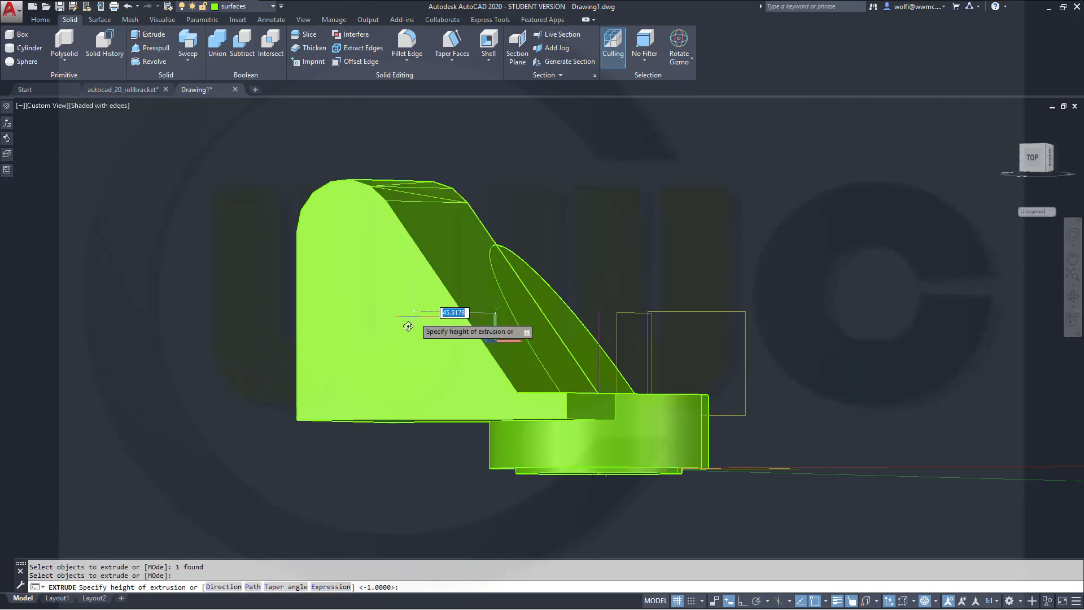
middle_click_drag(382, 312, 594, 234, "shift")
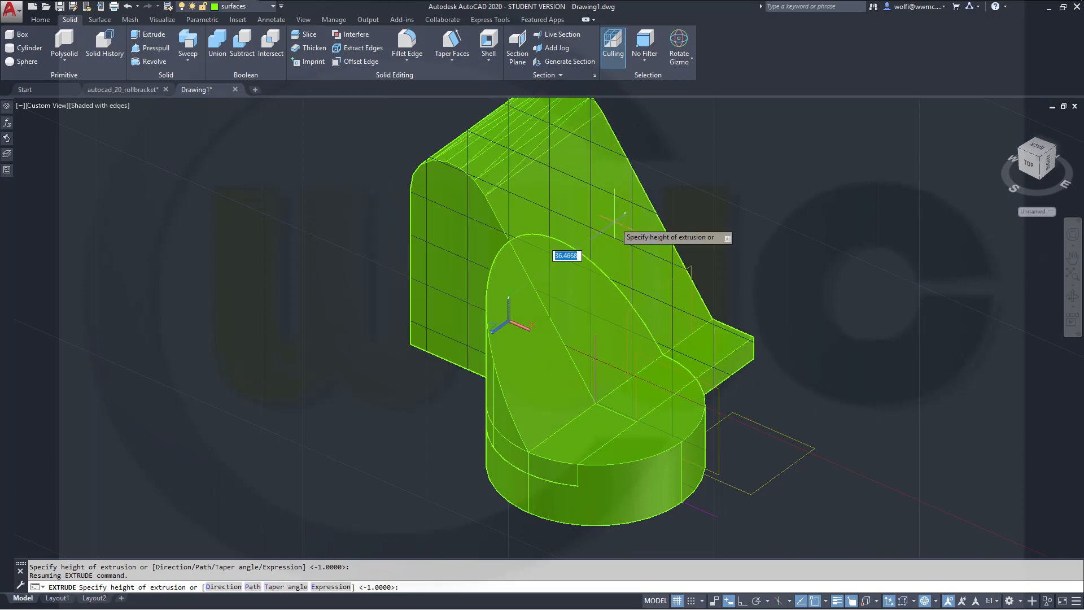
type("32")
key("Return")
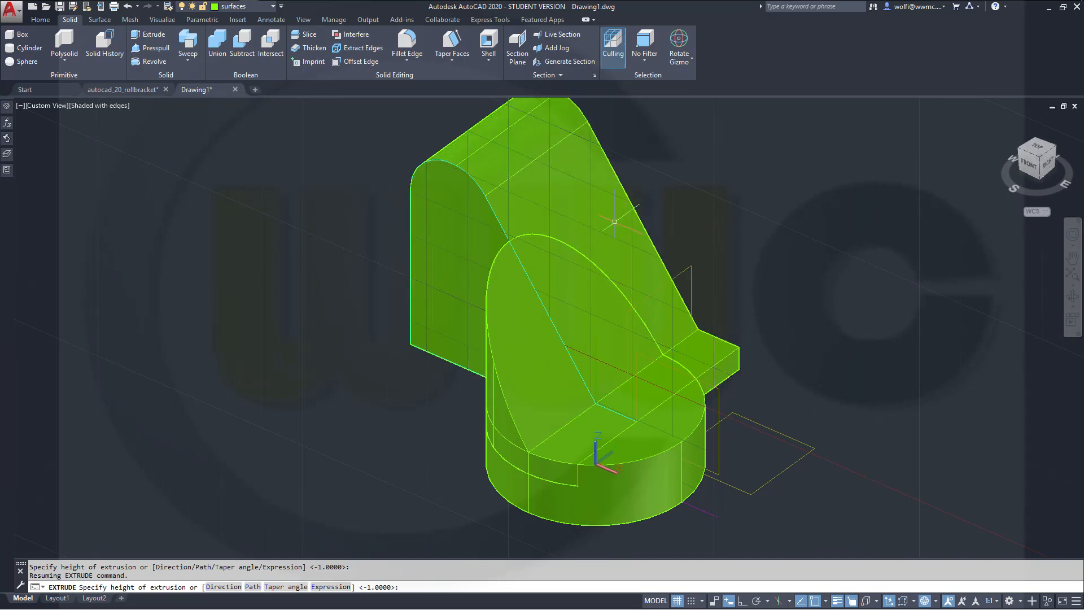
Move the newly extruded upright solid 16 in the negative Y direction with 3D Move, using its lower front corner as base point
left_click(41, 19)
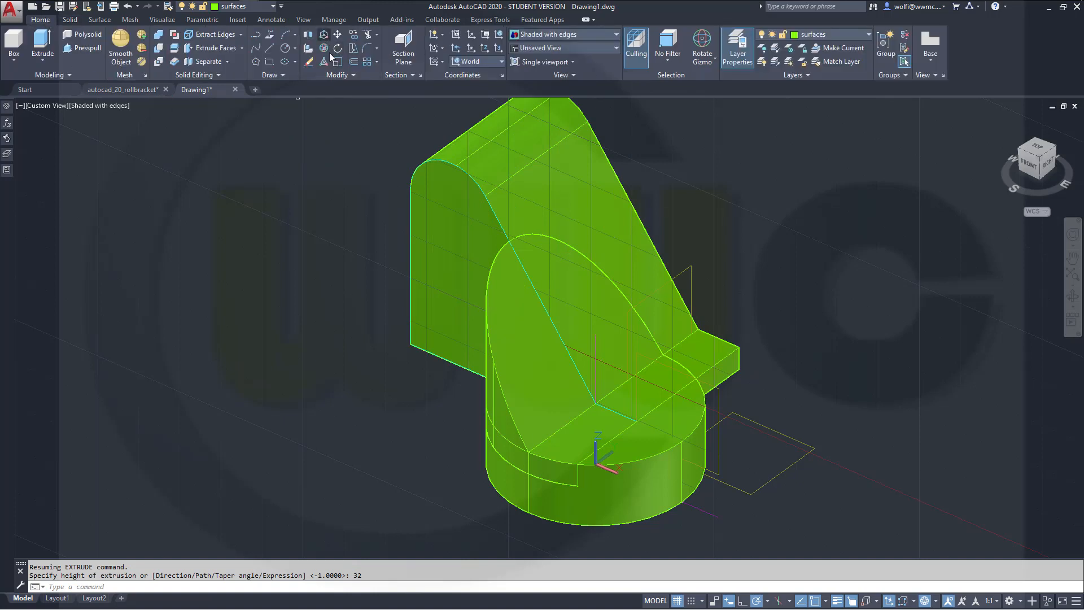
left_click(323, 34)
left_click(425, 241)
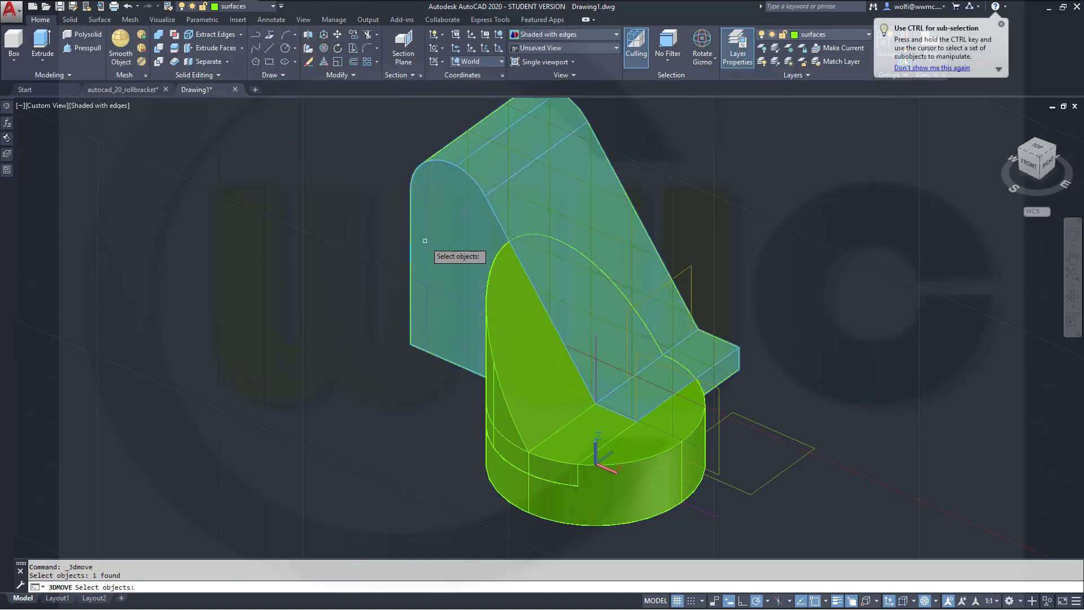
key("Return")
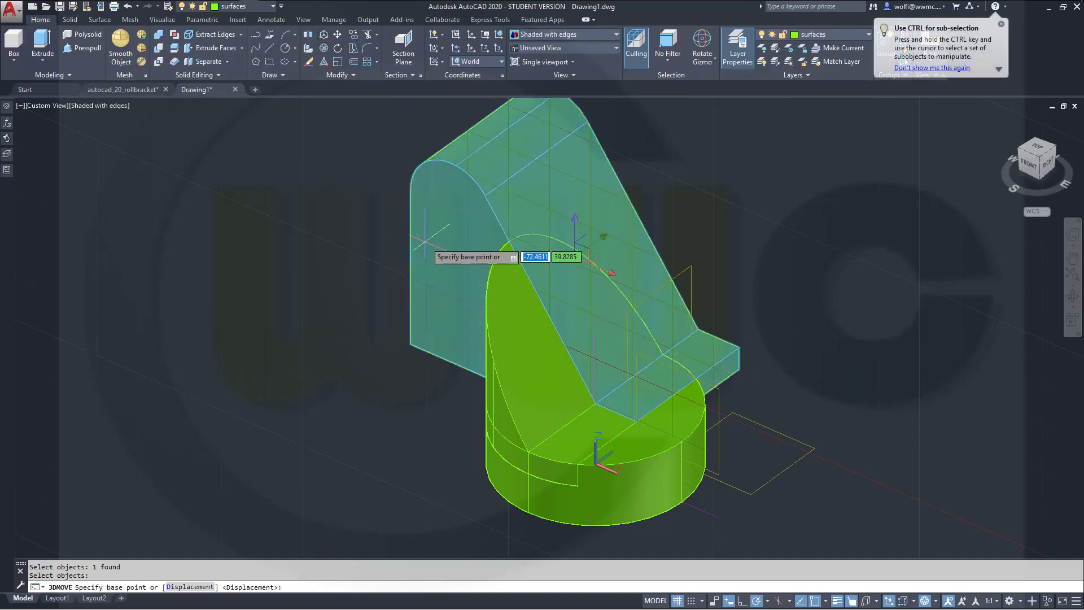
left_click(409, 342)
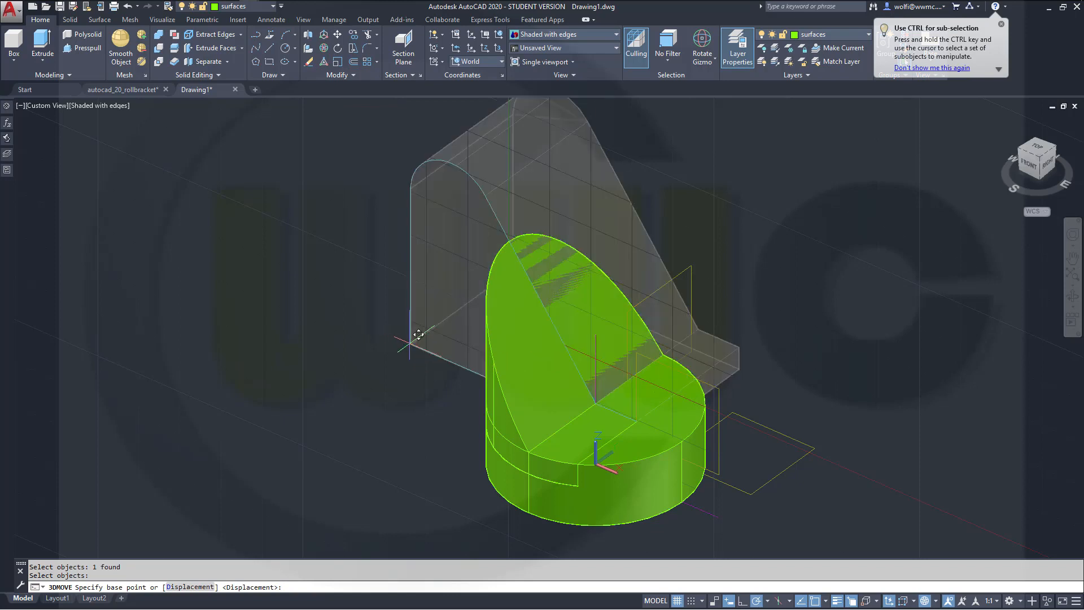
left_click(410, 342)
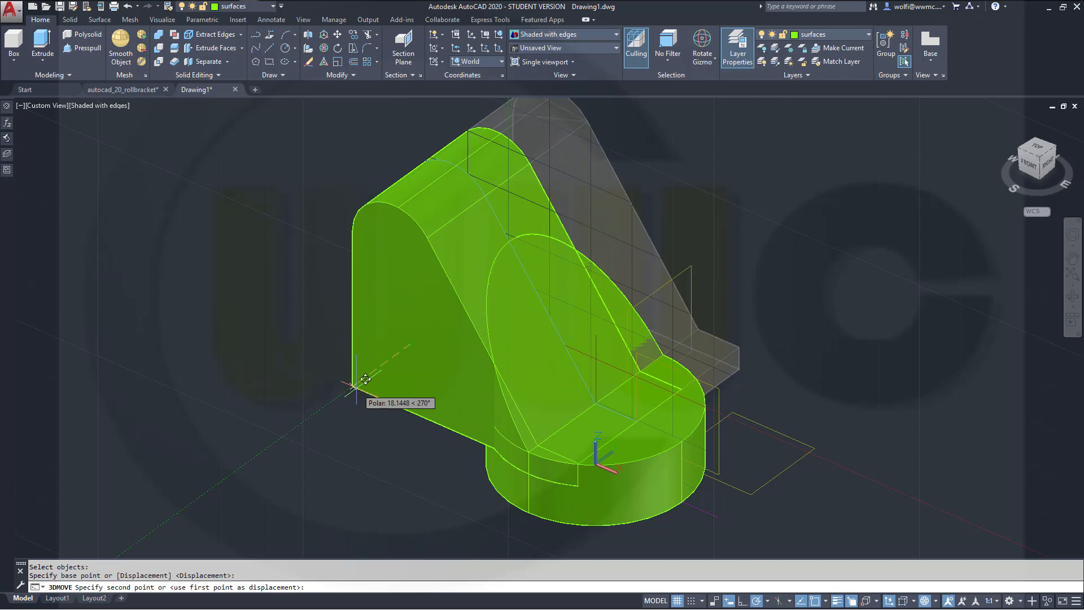
type("16")
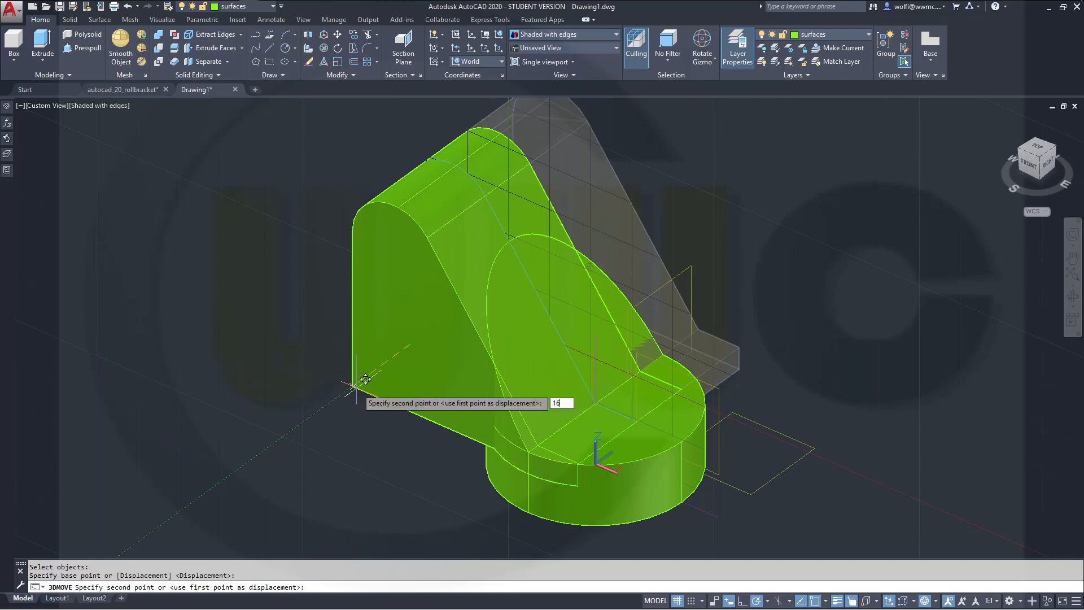
key("Return")
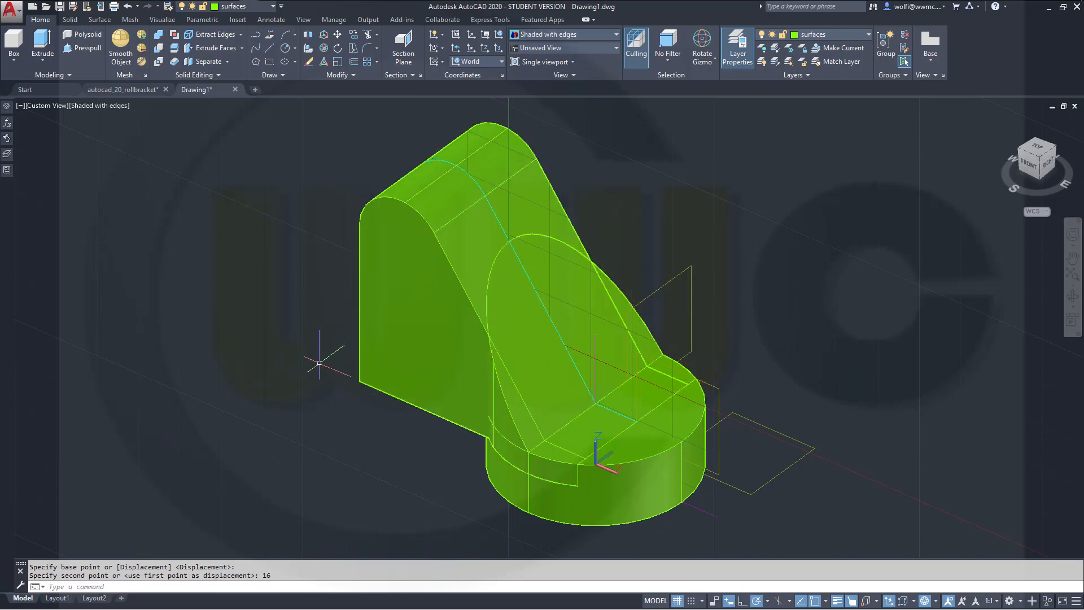
middle_click_drag(382, 363, 403, 315, "shift")
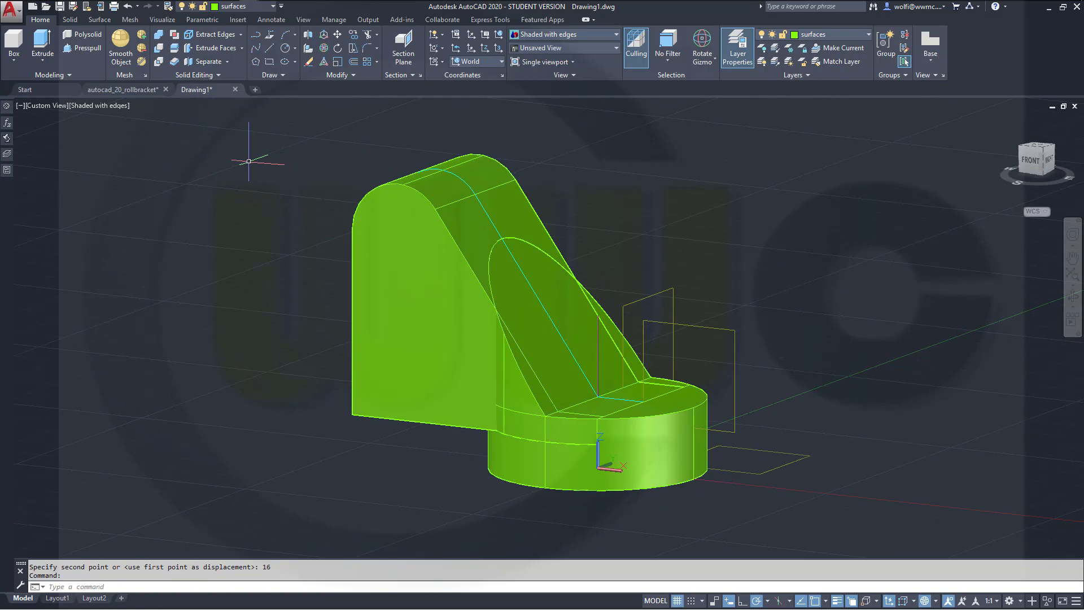
left_click(72, 20)
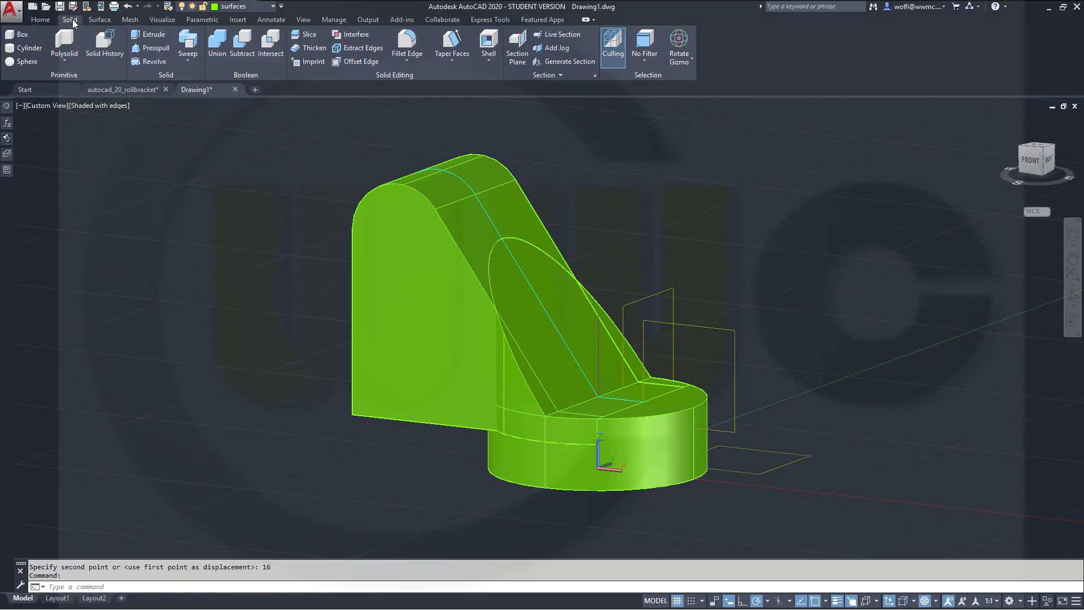
left_click(211, 42)
left_click(405, 342)
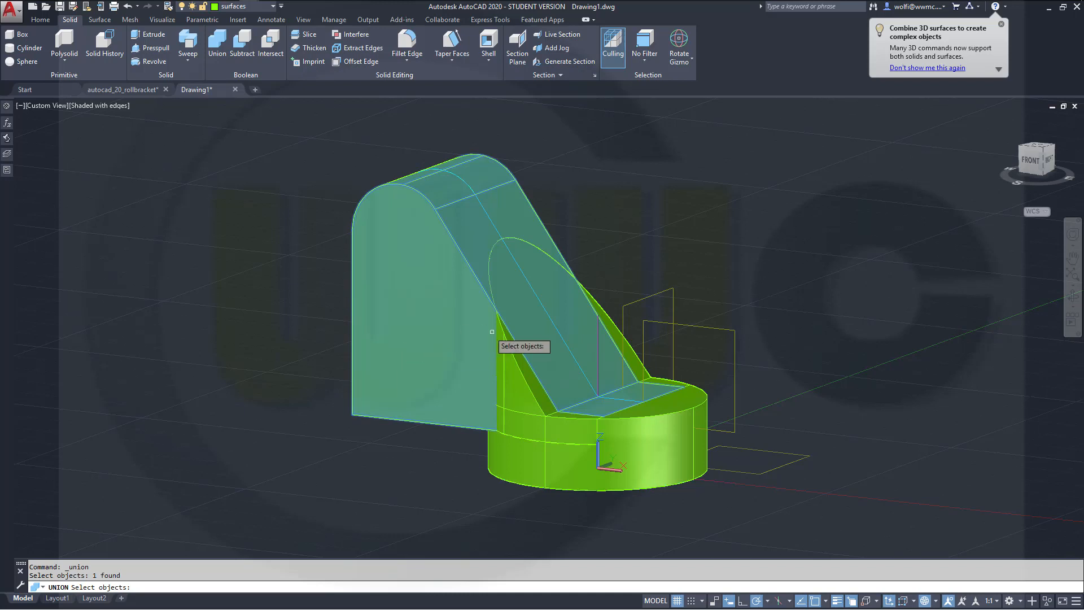
left_click(518, 391)
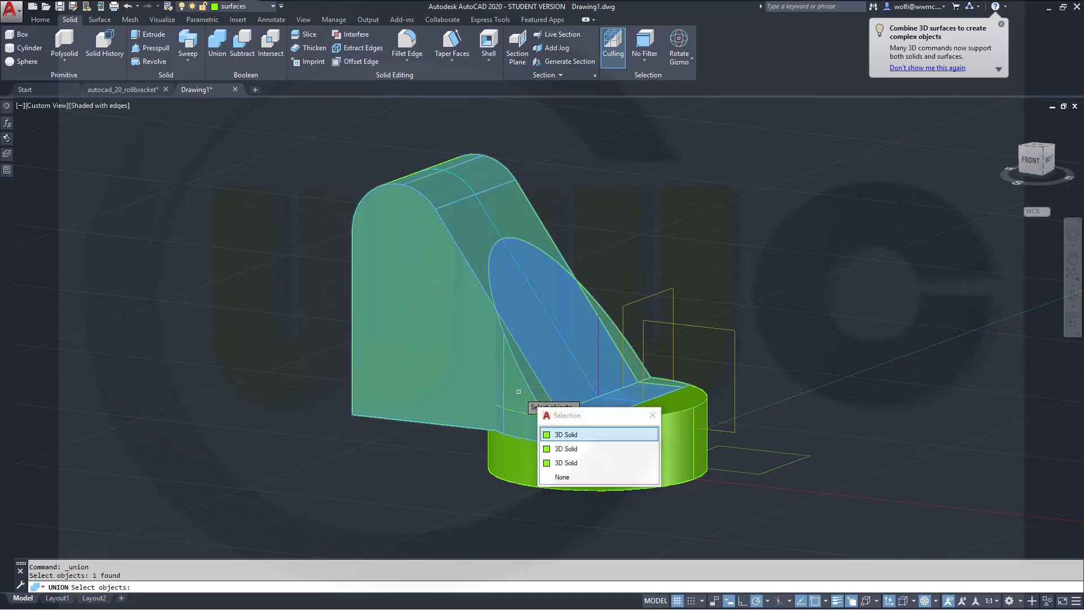
left_click(554, 463)
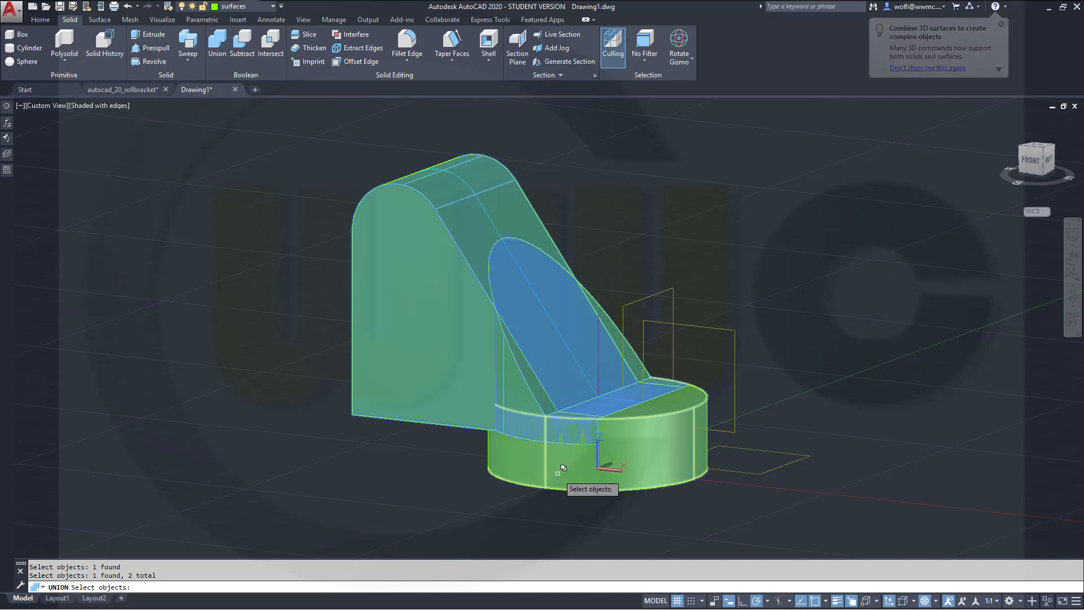
left_click(582, 466)
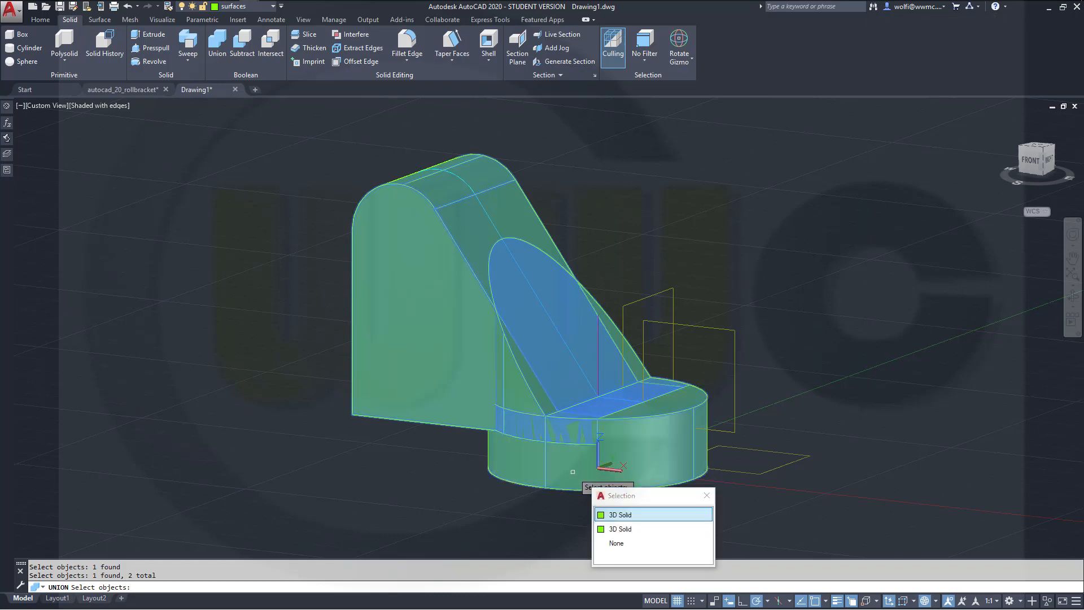
left_click(614, 516)
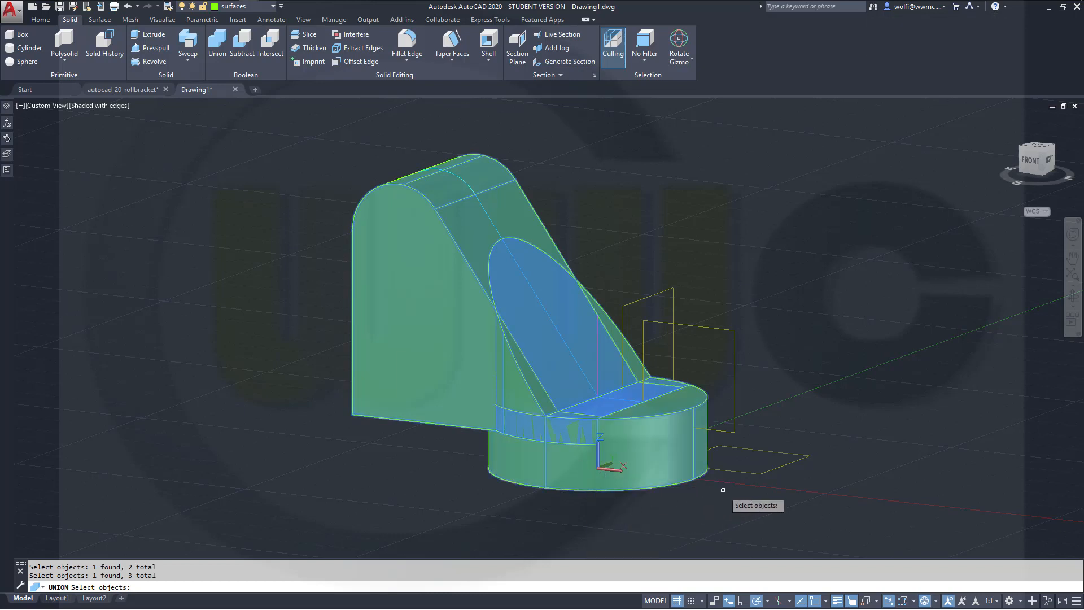
left_click(619, 402)
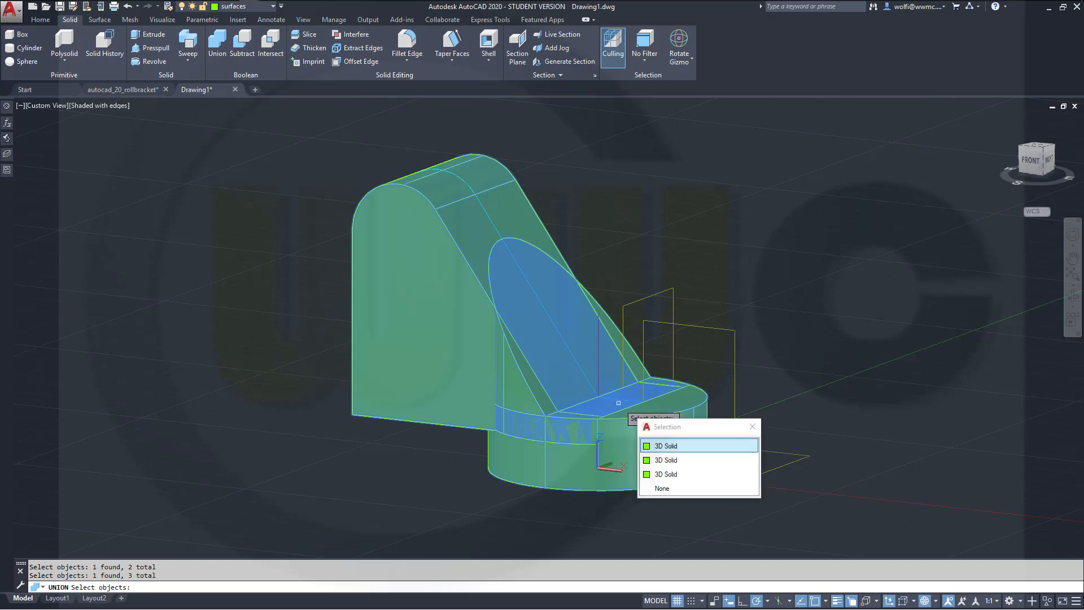
left_click(665, 445)
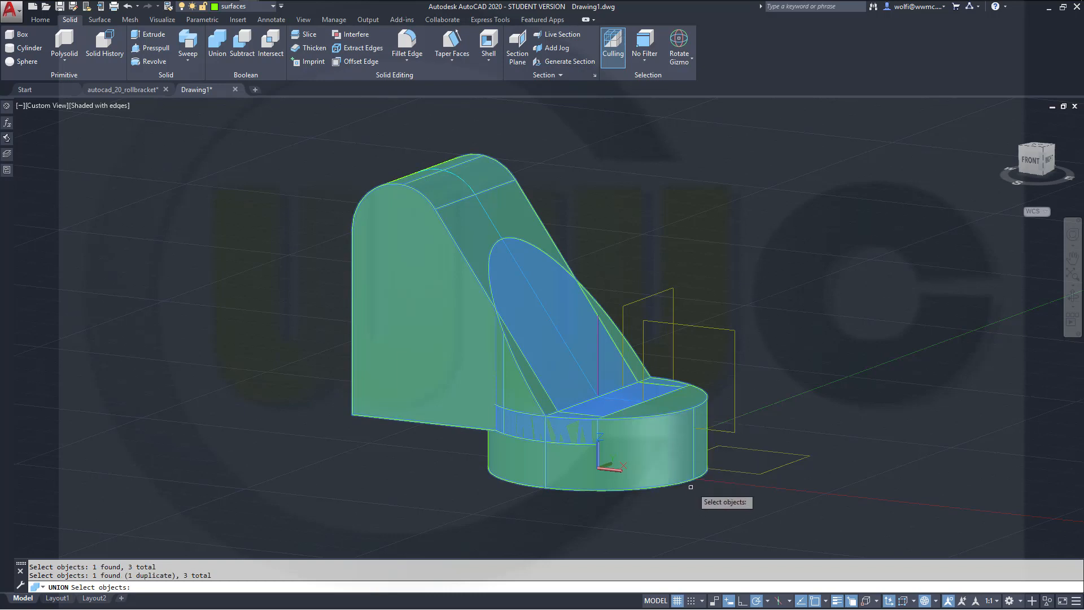
middle_click_drag(728, 499, 758, 416, "shift")
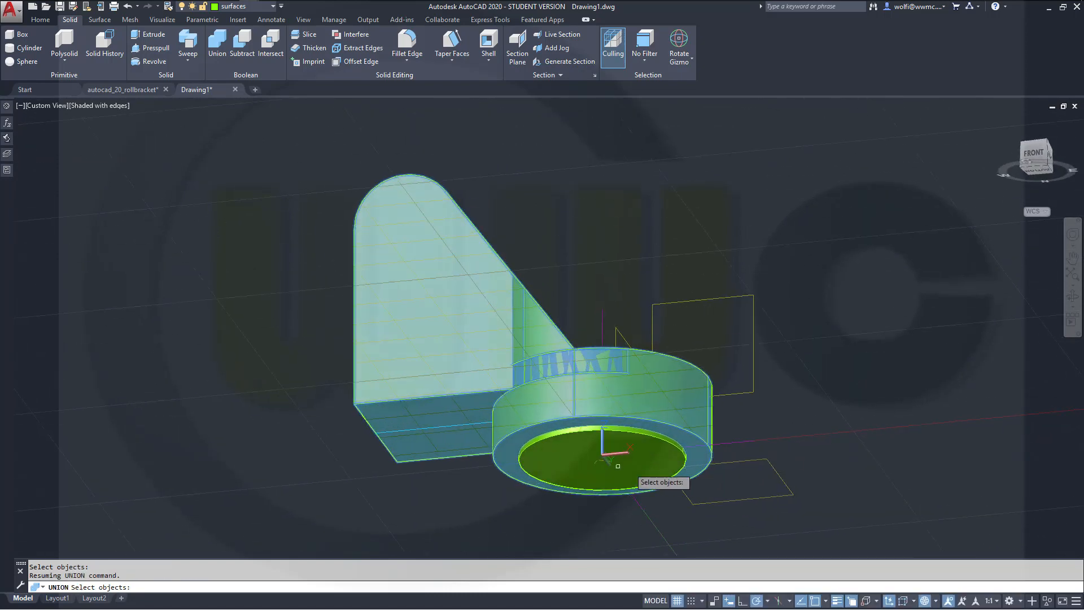
left_click(601, 462)
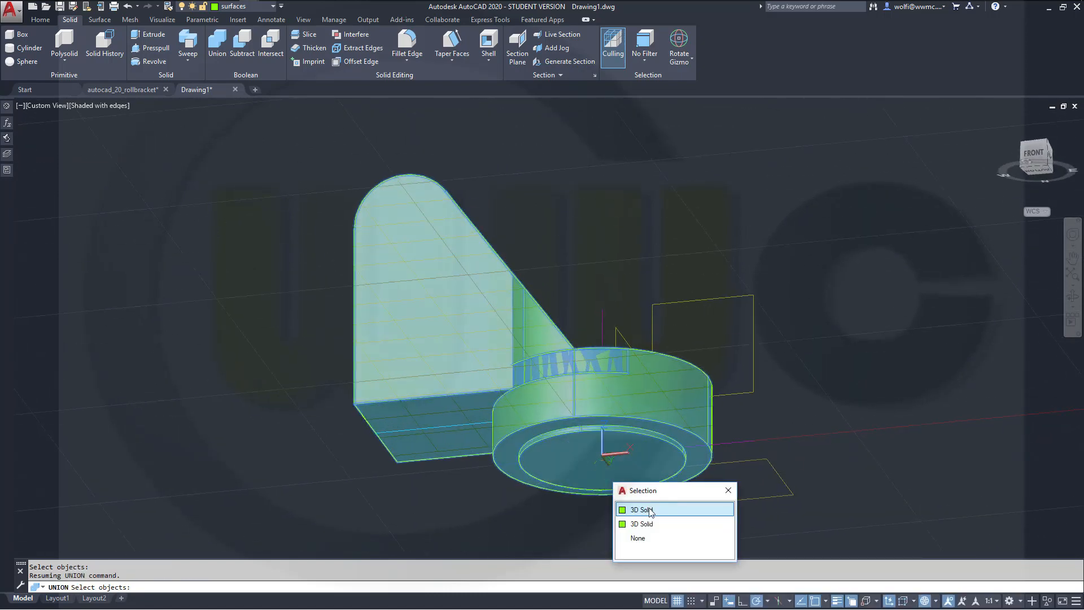
left_click(649, 510)
middle_click_drag(698, 240, 658, 318, "shift")
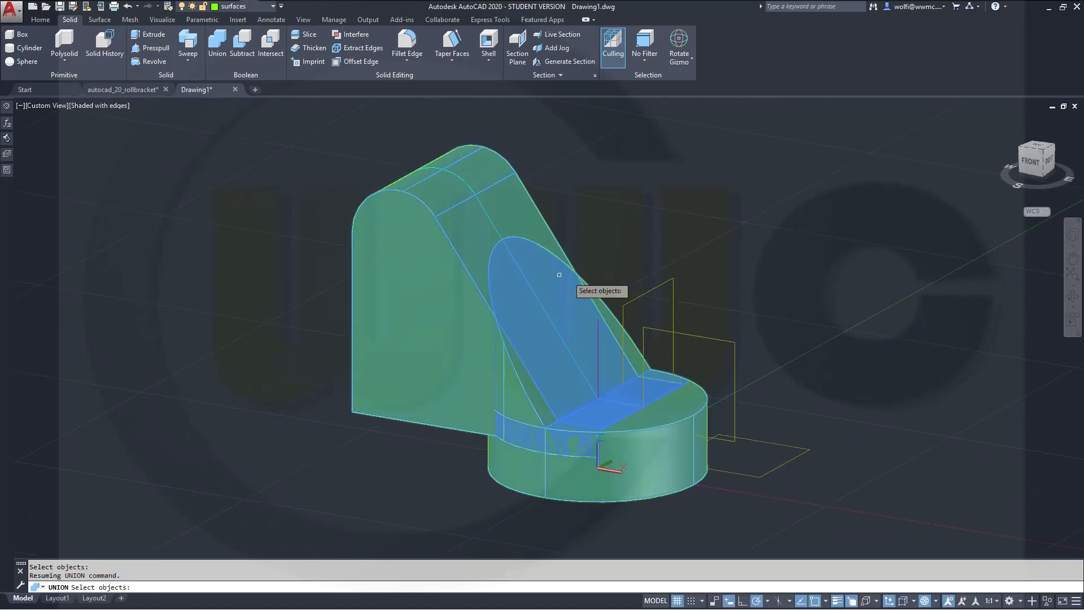
left_click(544, 341)
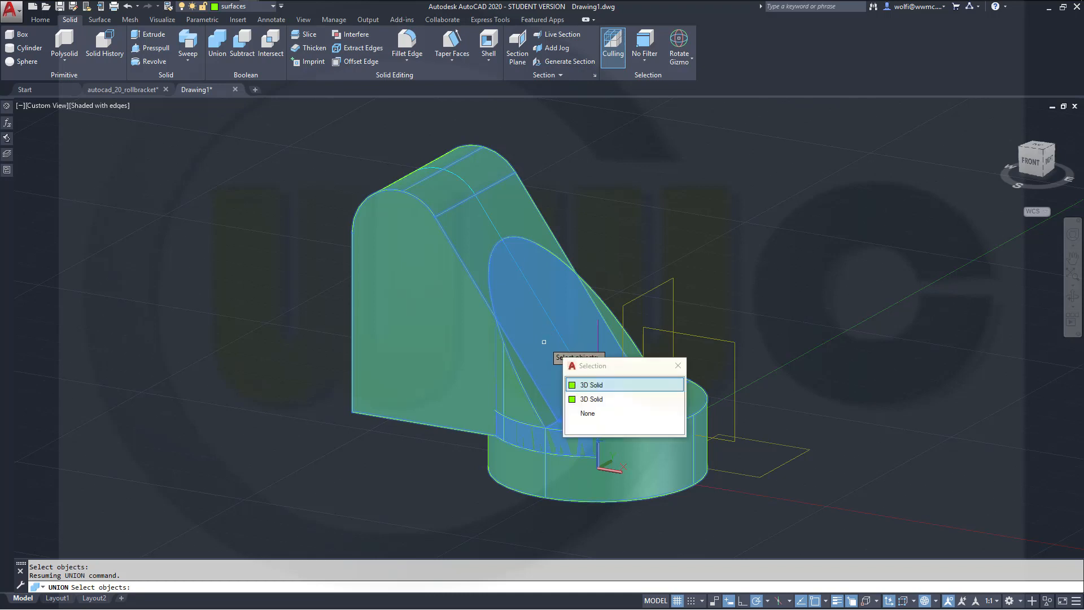
left_click(597, 400)
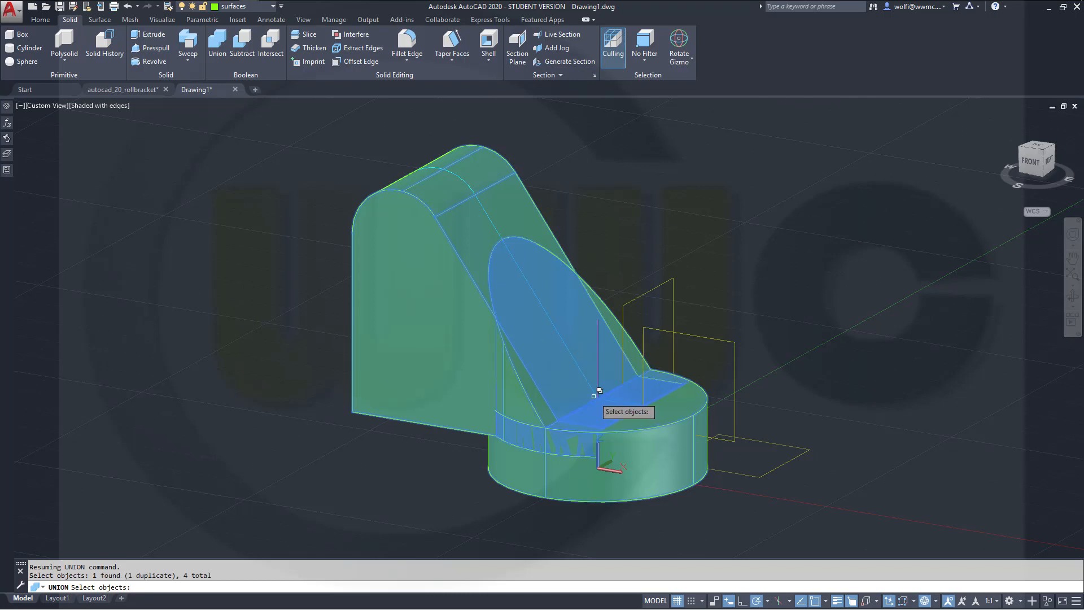
left_click(563, 355)
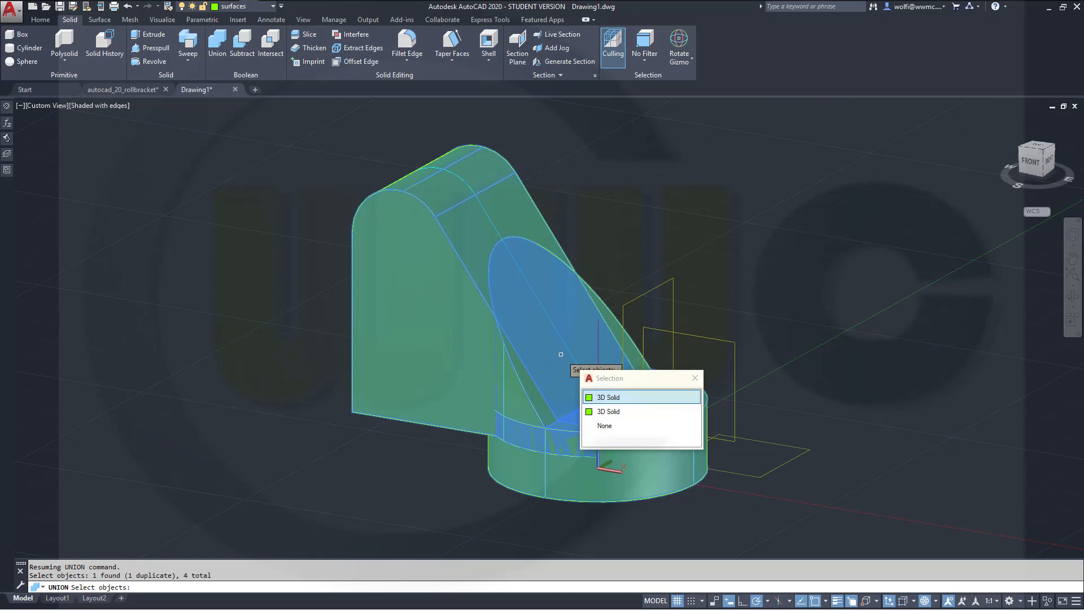
left_click(598, 398)
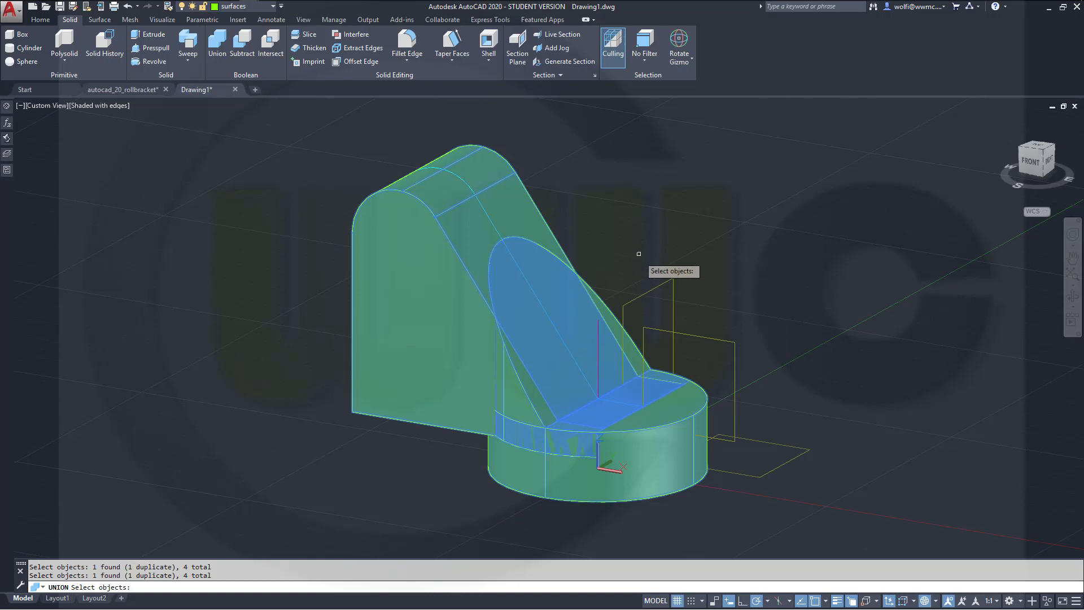
left_click_drag(639, 254, 623, 241, "shift")
key("Escape")
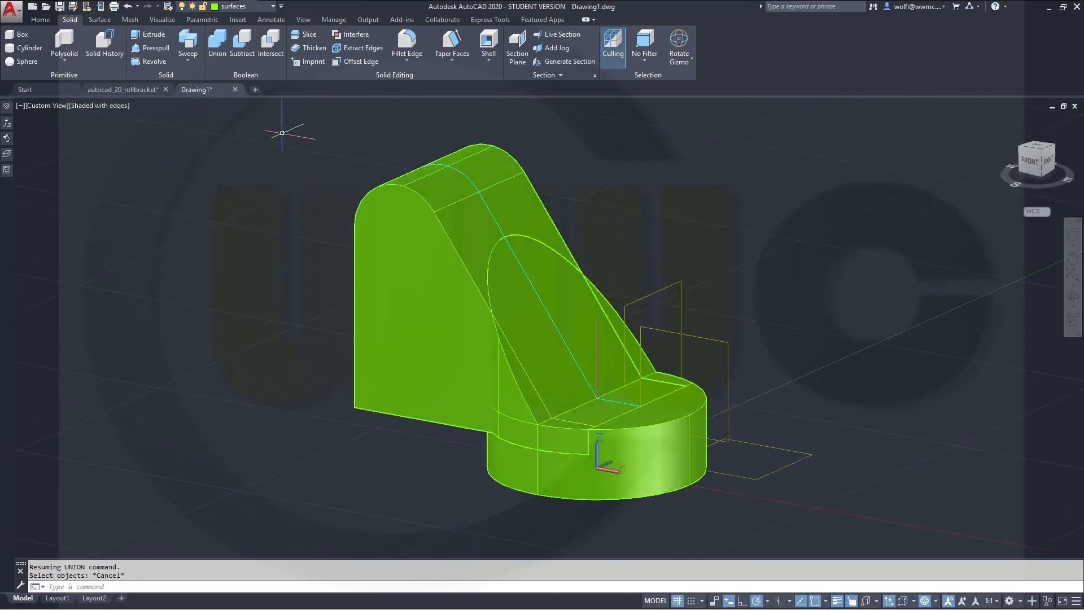
Unite the upright solid, the round base and the shallow boss beneath it into one solid with Union
left_click(218, 42)
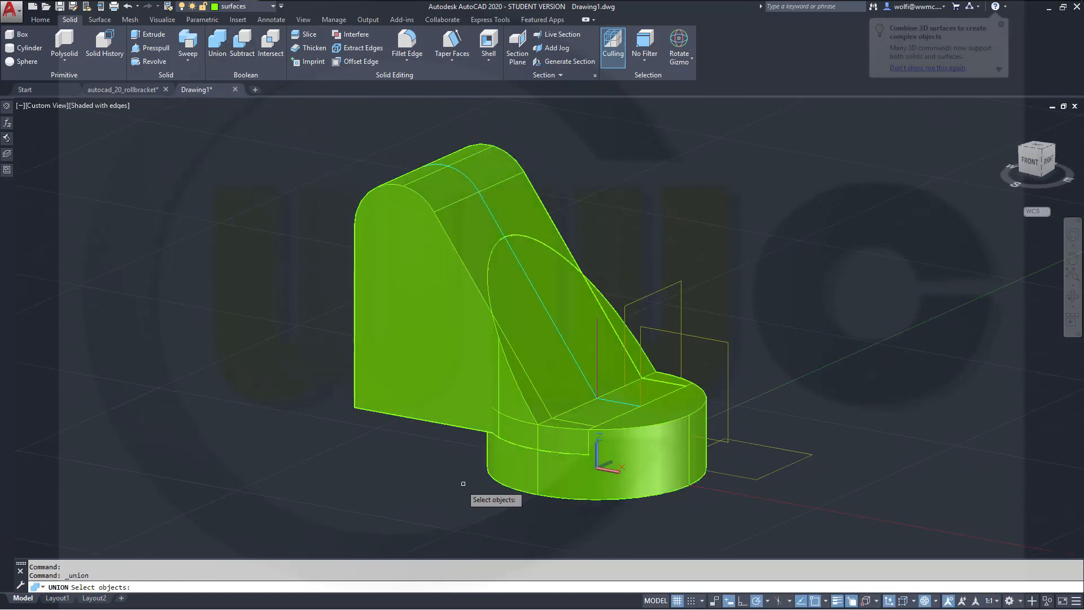
middle_click_drag(463, 486, 515, 438)
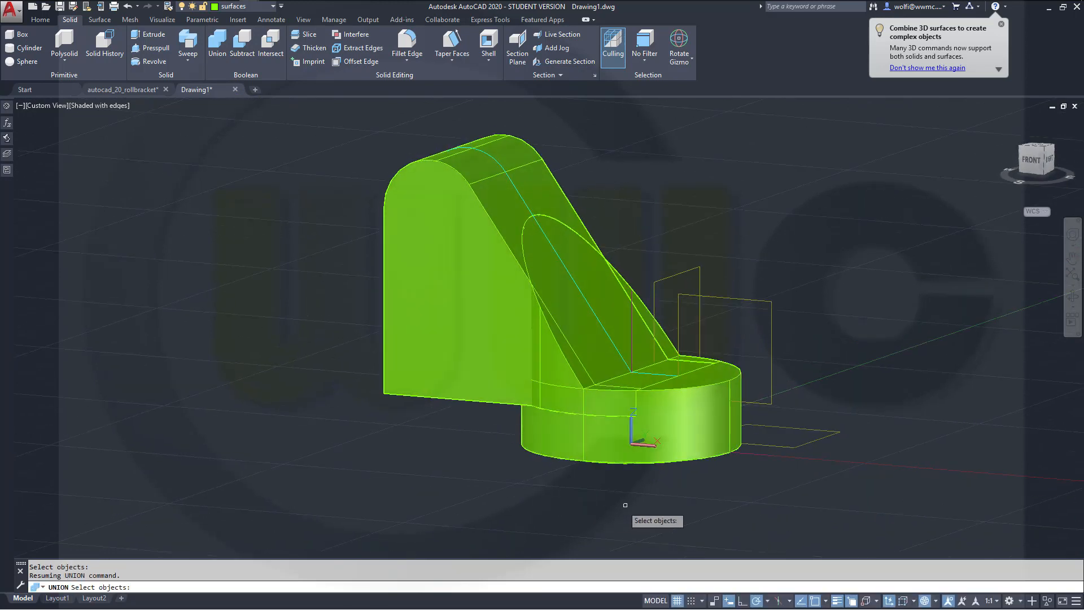
mouse_move(620, 501)
left_mouse_down()
mouse_move(592, 467)
mouse_move(594, 477)
left_mouse_up()
left_click(601, 496)
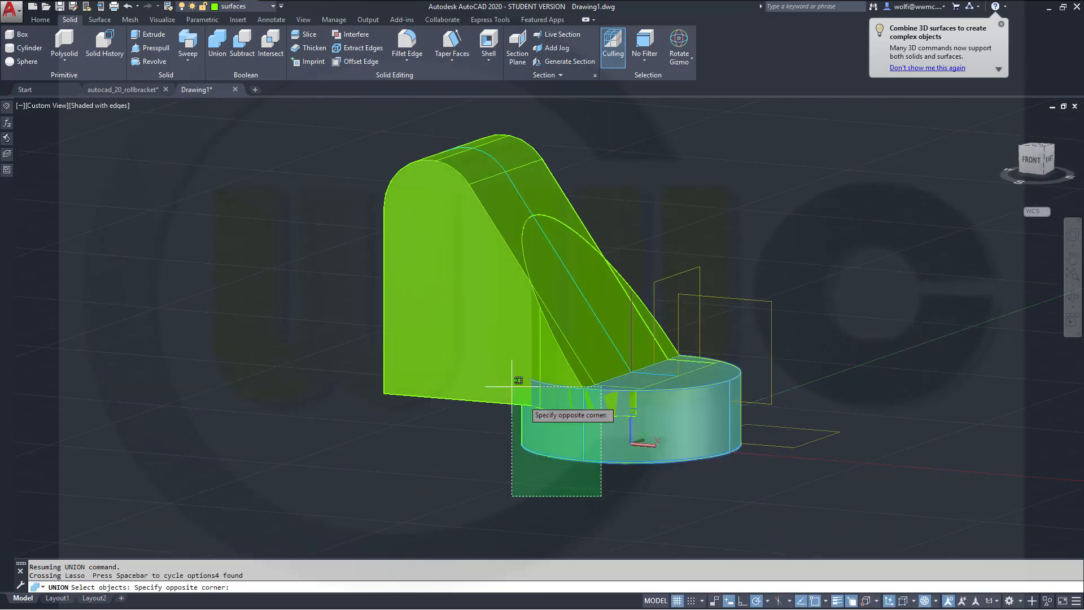
left_click(459, 308)
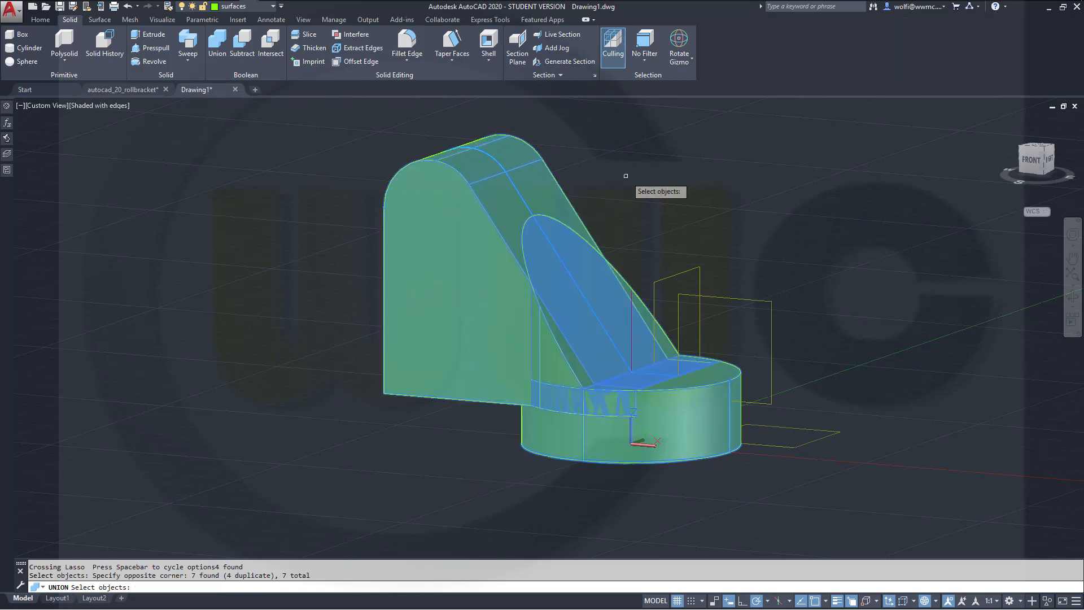
middle_click_drag(539, 472, 559, 411, "shift")
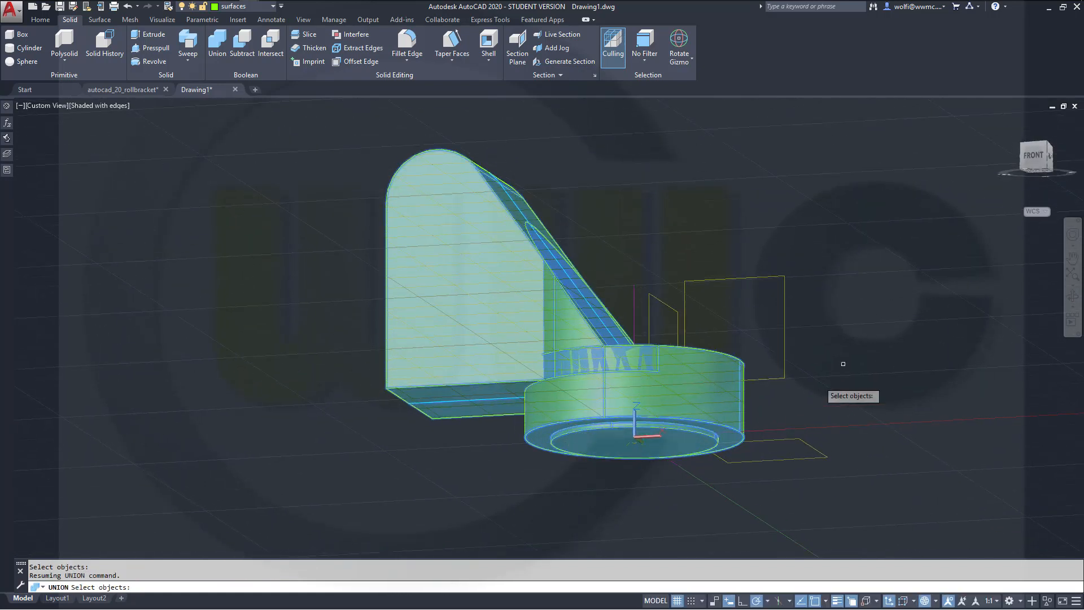
key("Return")
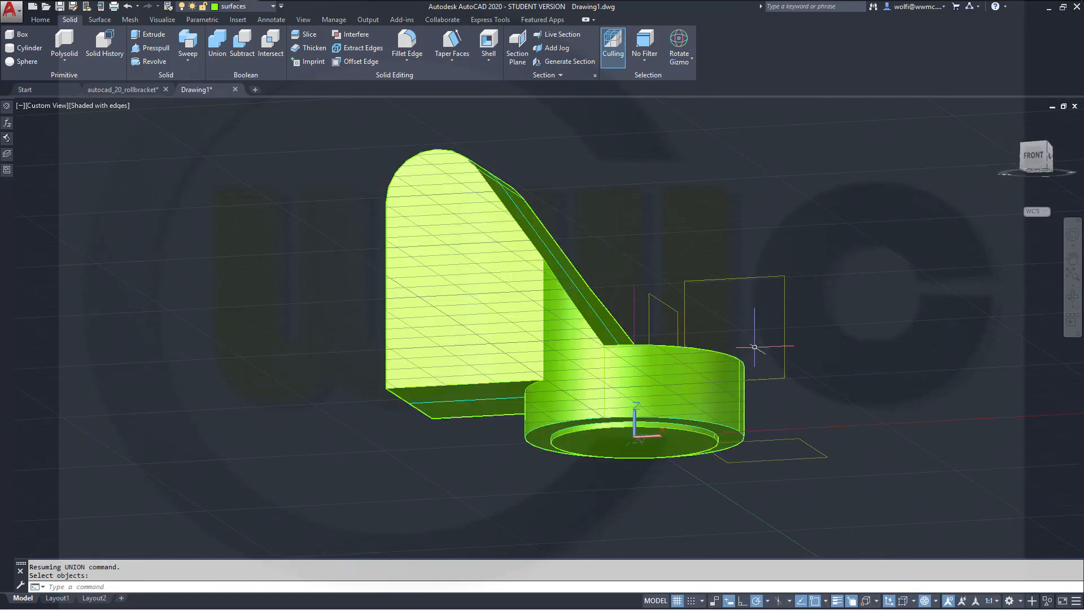
middle_click_drag(279, 305, 242, 400, "shift")
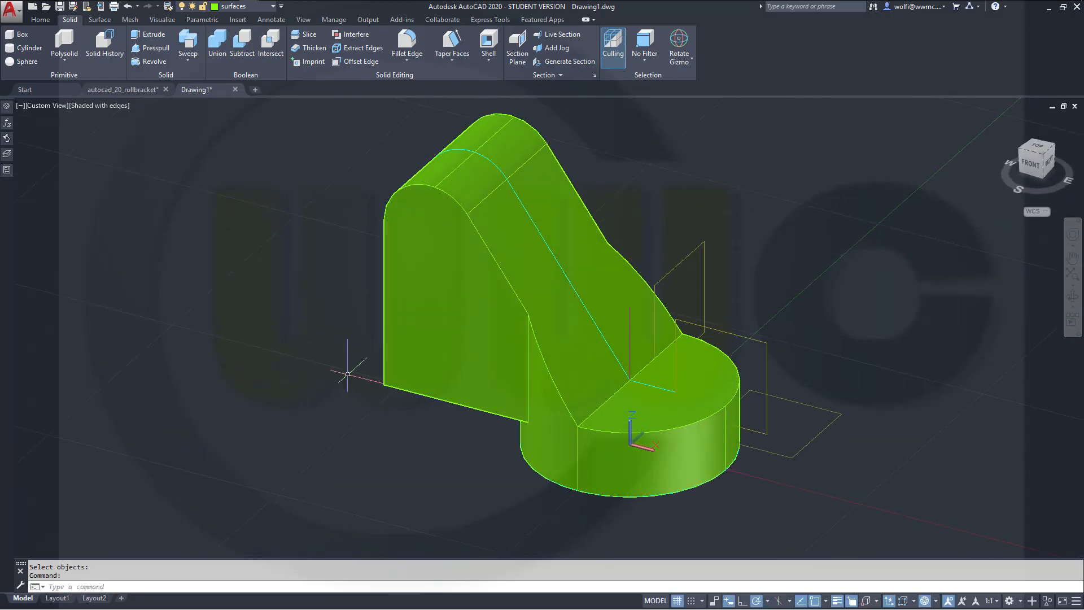
left_click(462, 332)
middle_click_drag(389, 424, 446, 316, "shift")
key("Escape")
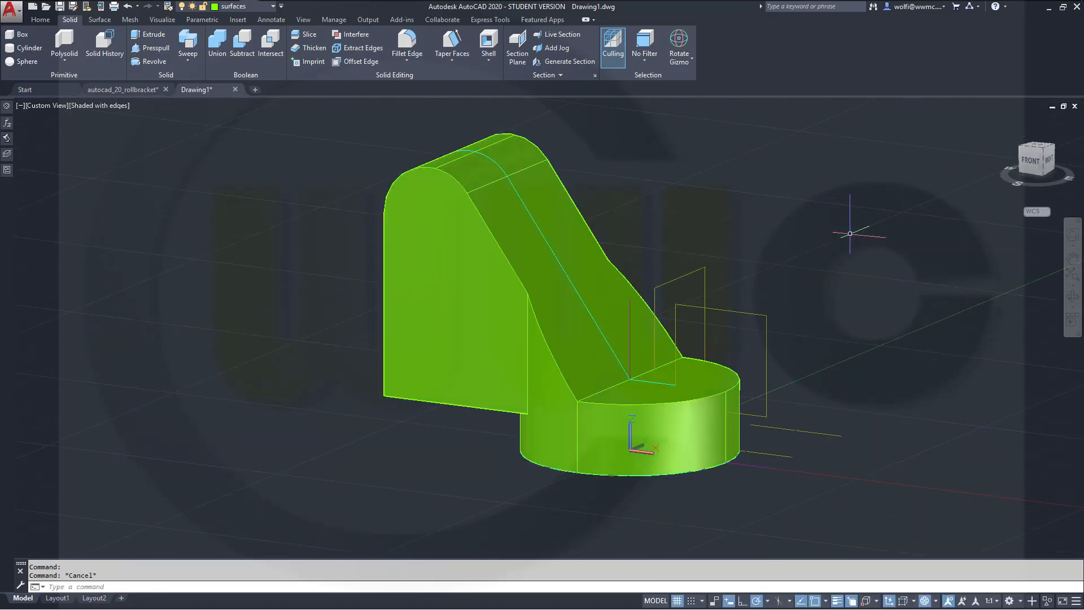
Start an edge fillet with radius 5 and select the long lower front and back edges of the upright block
middle_click_drag(348, 399, 372, 356, "shift")
left_click(406, 46)
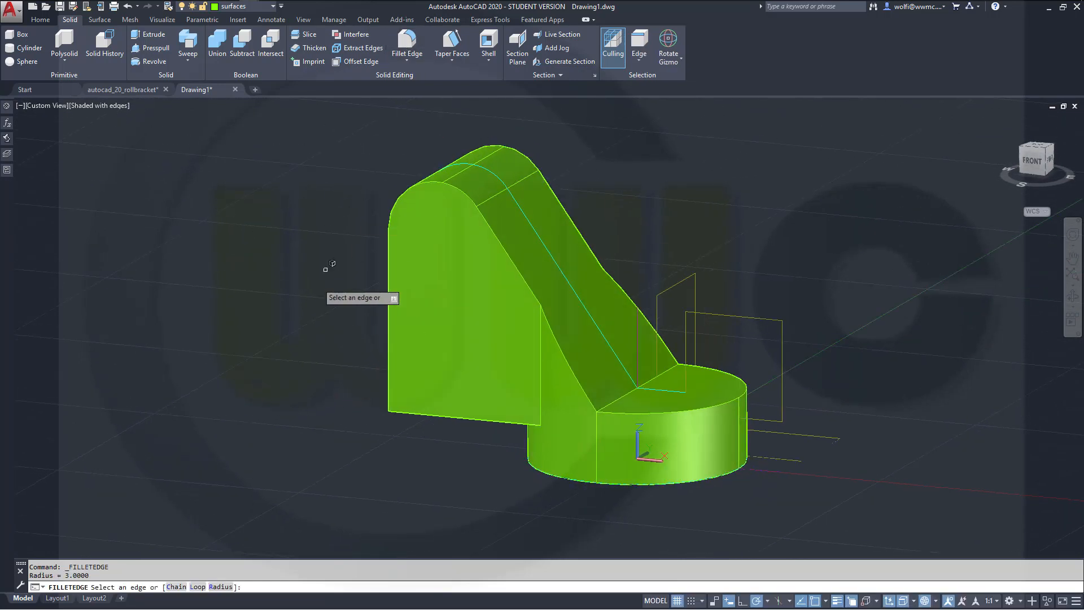
right_click(306, 285)
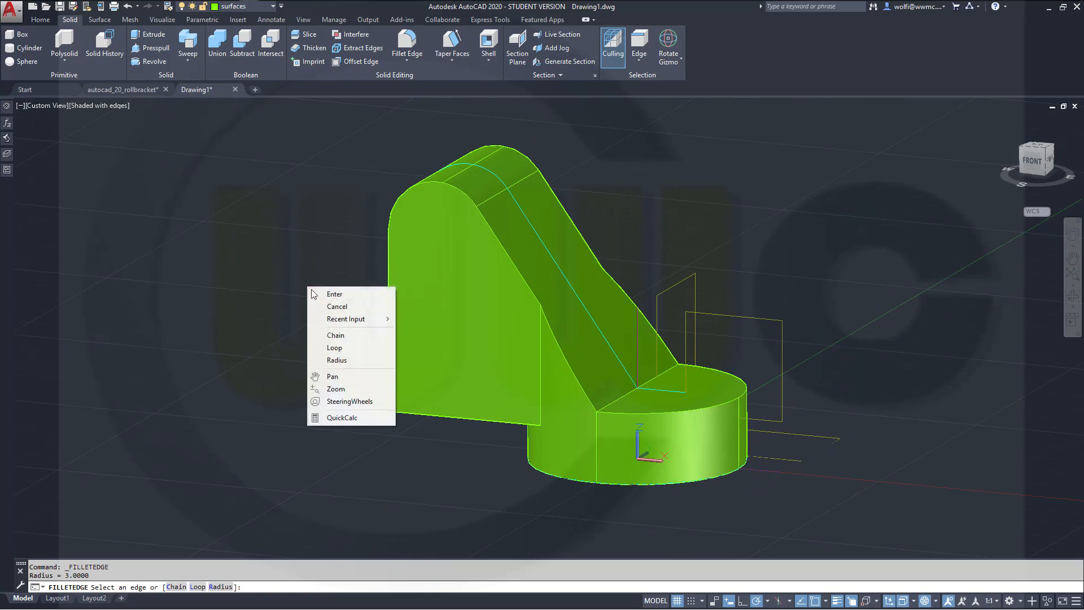
left_click(344, 358)
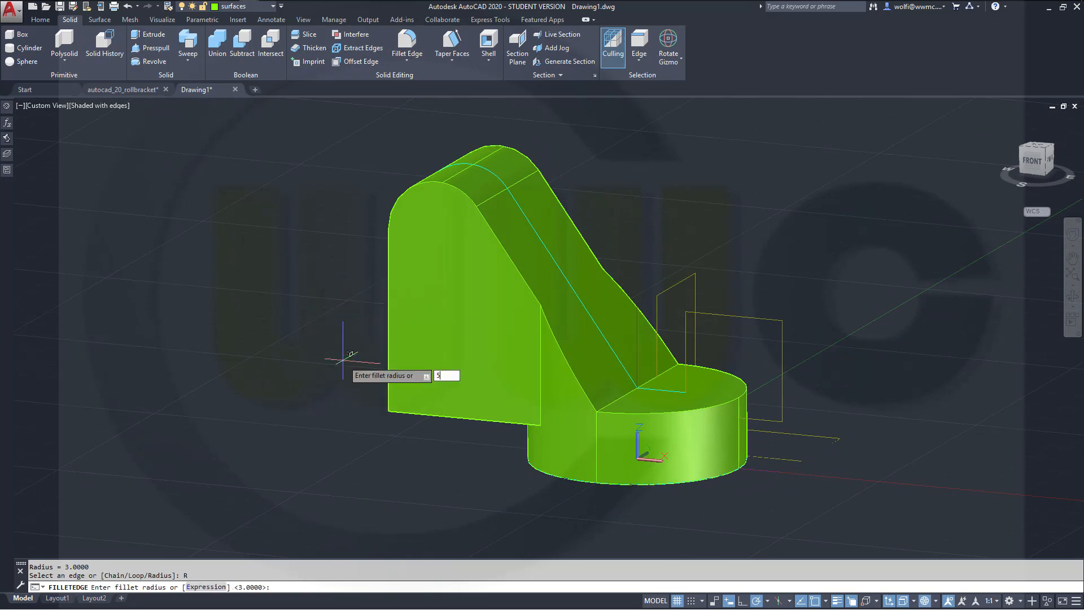
type("5")
key("Return")
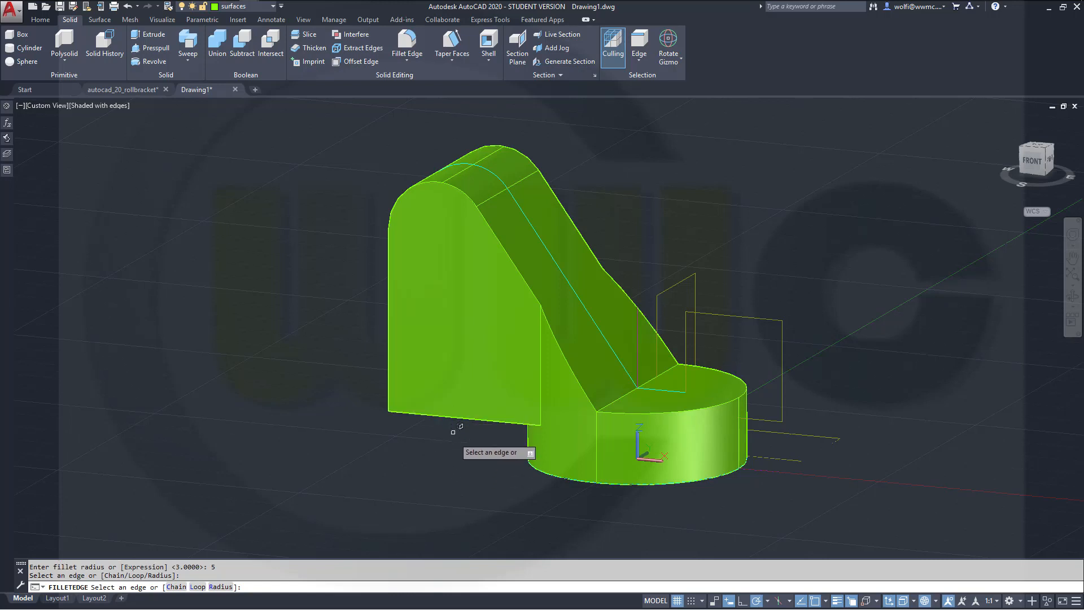
left_click(458, 409)
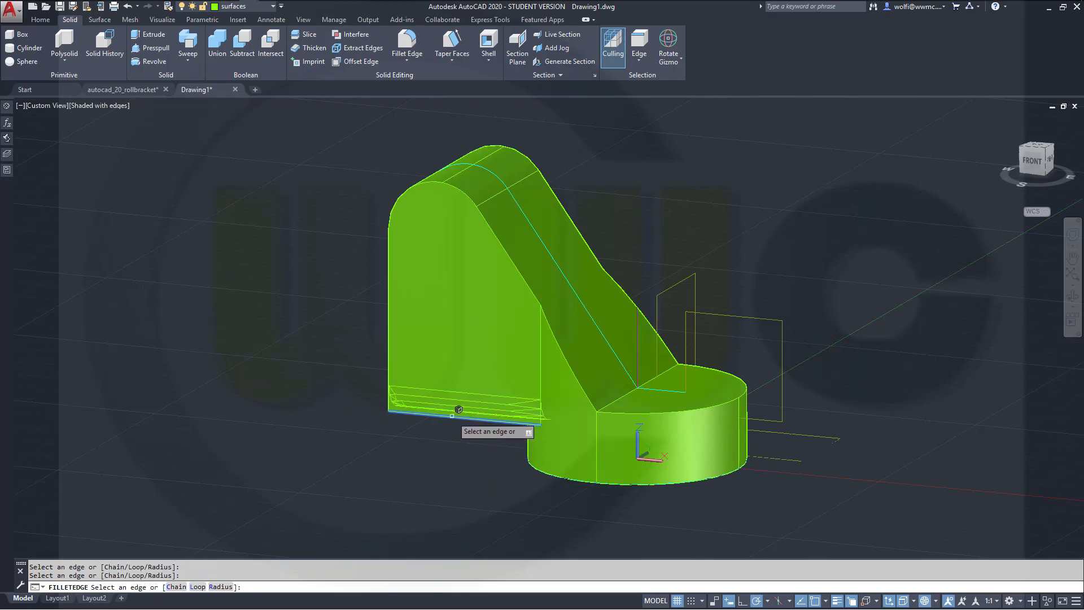
middle_click_drag(452, 406, 243, 429, "shift")
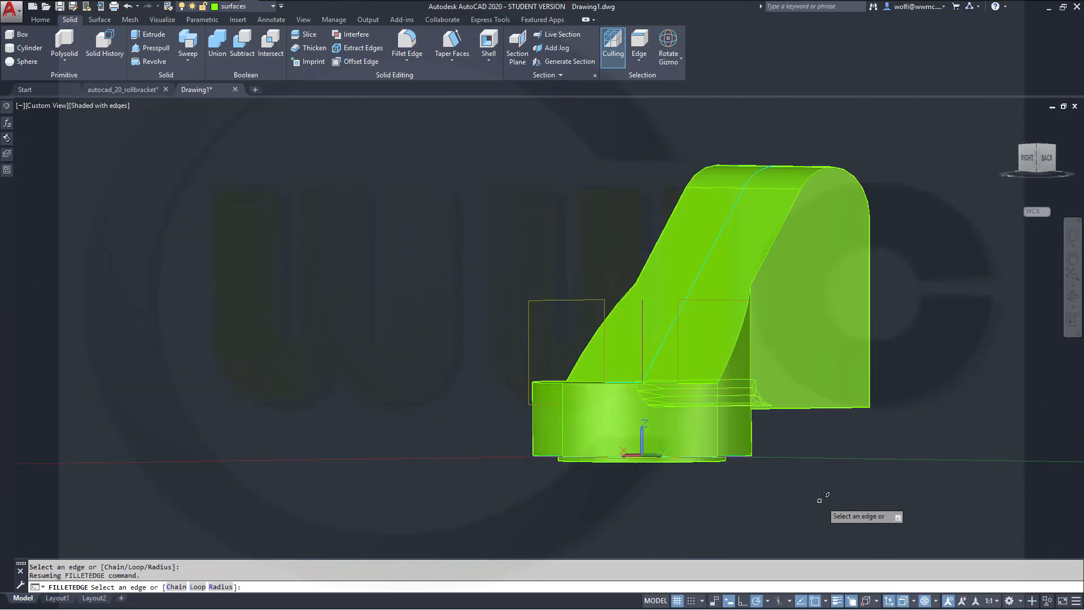
middle_click_drag(821, 499, 798, 413, "shift")
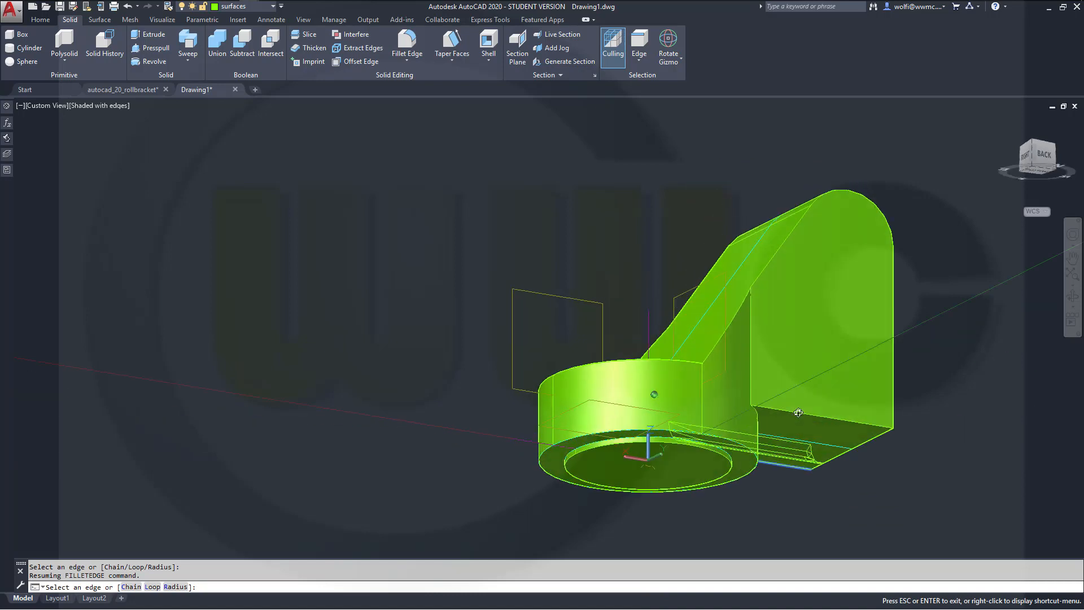
left_click(838, 421)
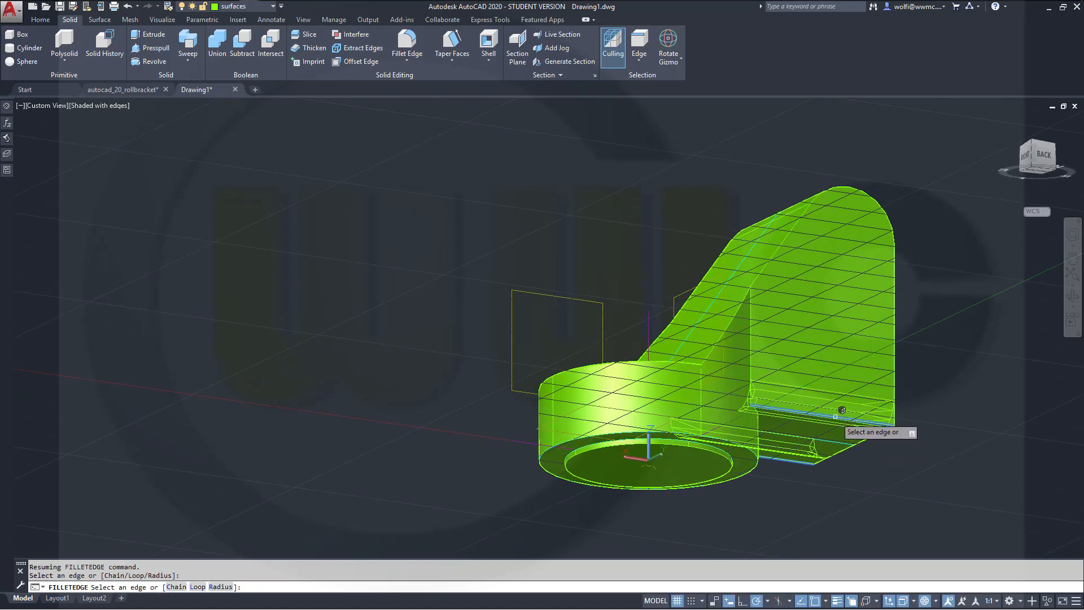
Add the round base's lower outer edge and the crease between slope and base top to the radius 5 fillet, and apply it
left_click(562, 441)
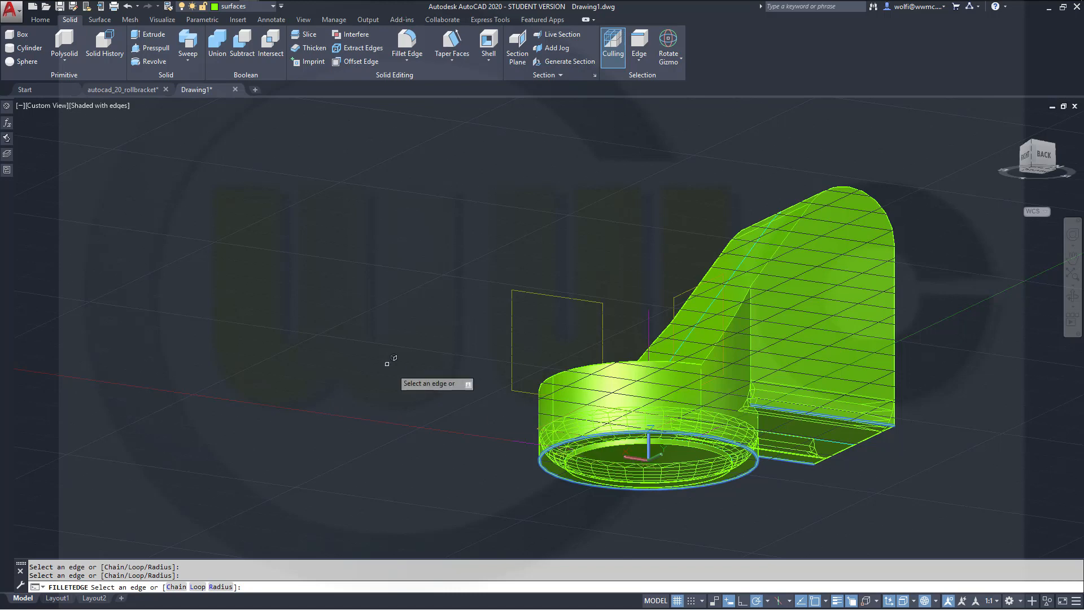
middle_click_drag(392, 370, 430, 415, "shift")
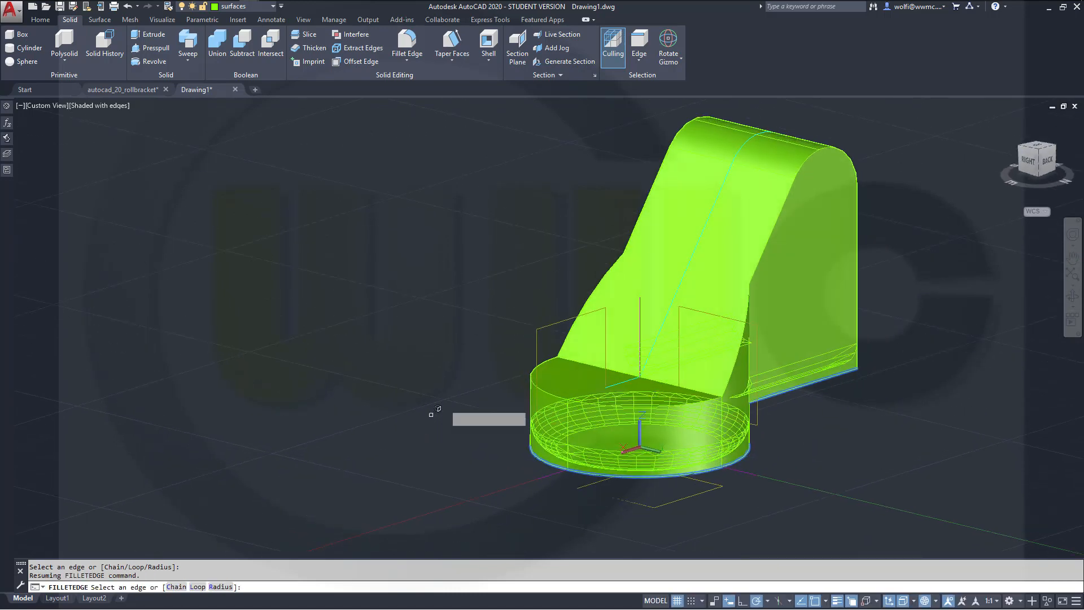
left_click(585, 363)
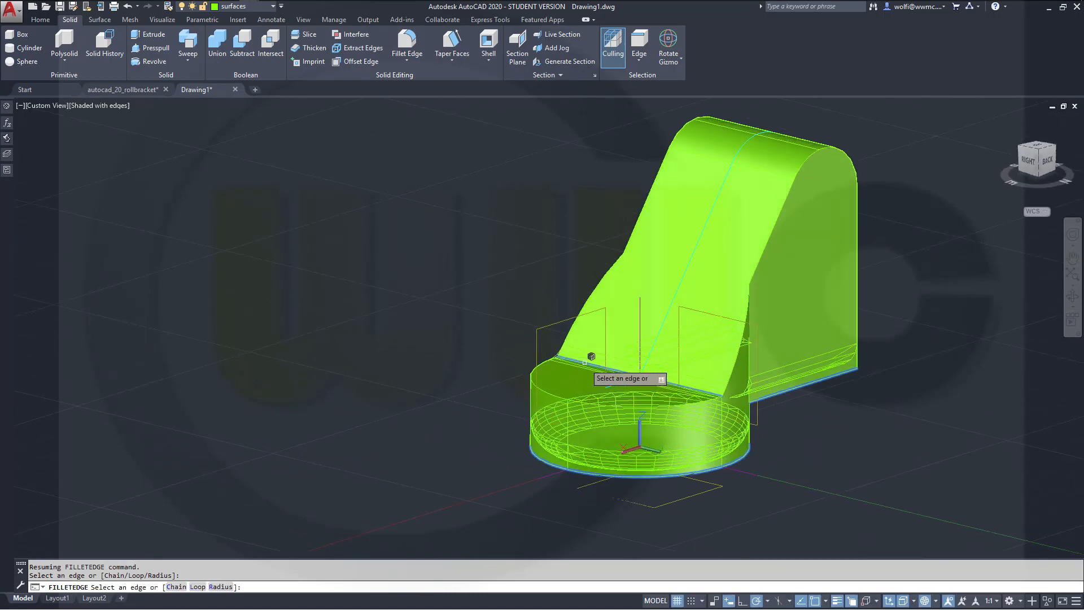
key("Return")
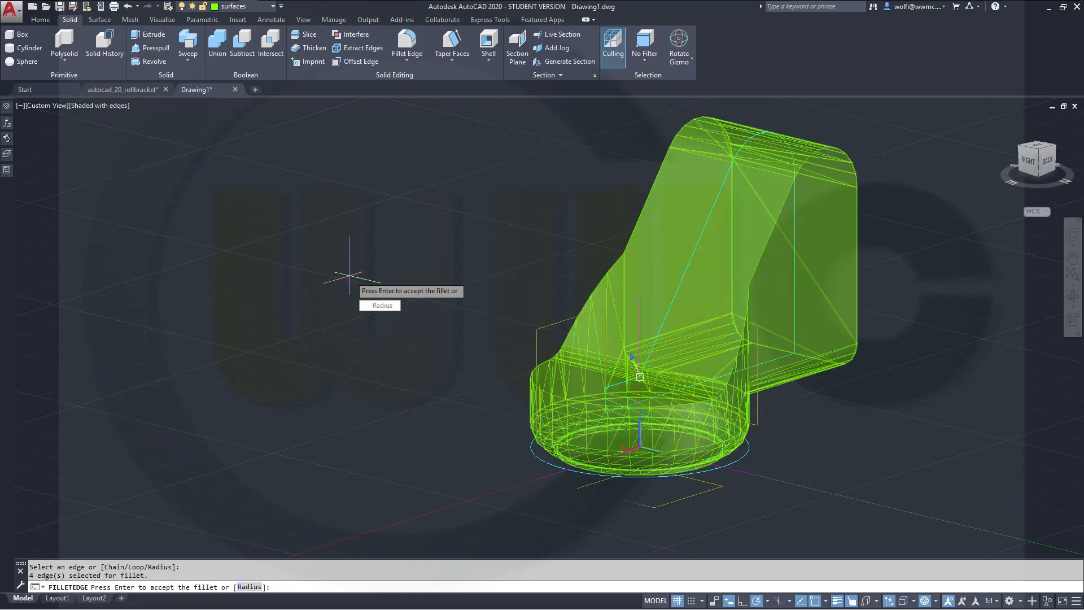
key("Return")
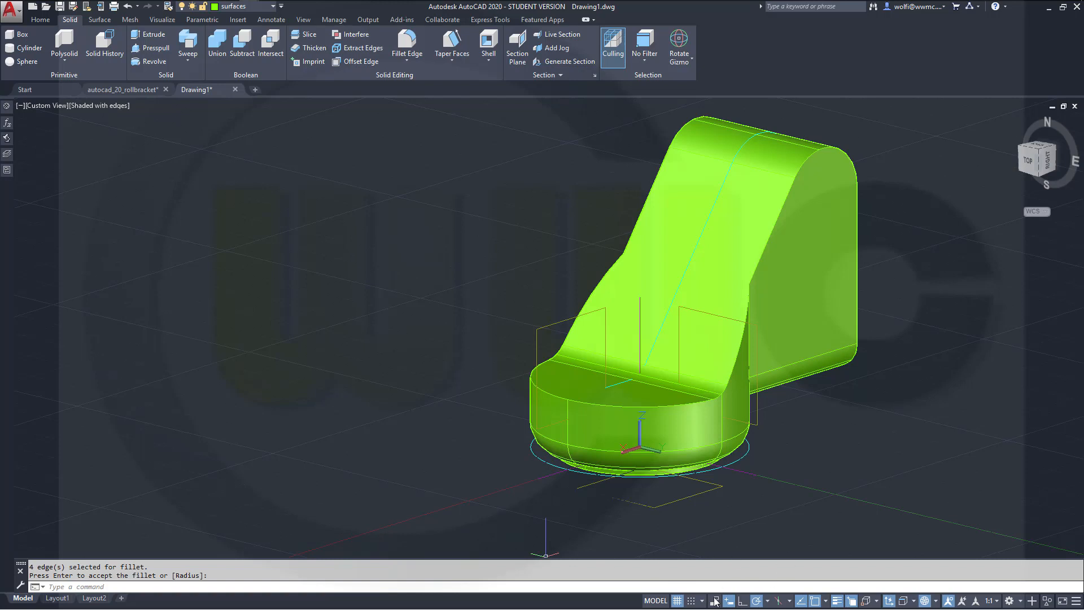
Turn off the grid display and fillet the edge chain where the upright block meets the round base with radius 5
left_click(678, 601)
middle_click_drag(401, 480, 680, 474)
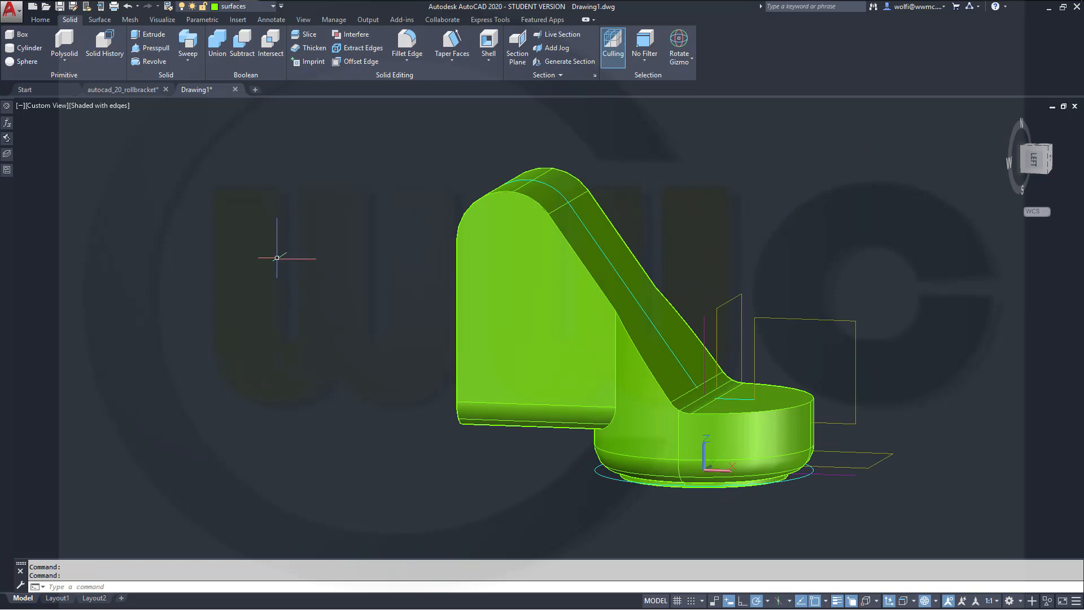
left_click(407, 42)
right_click(230, 281)
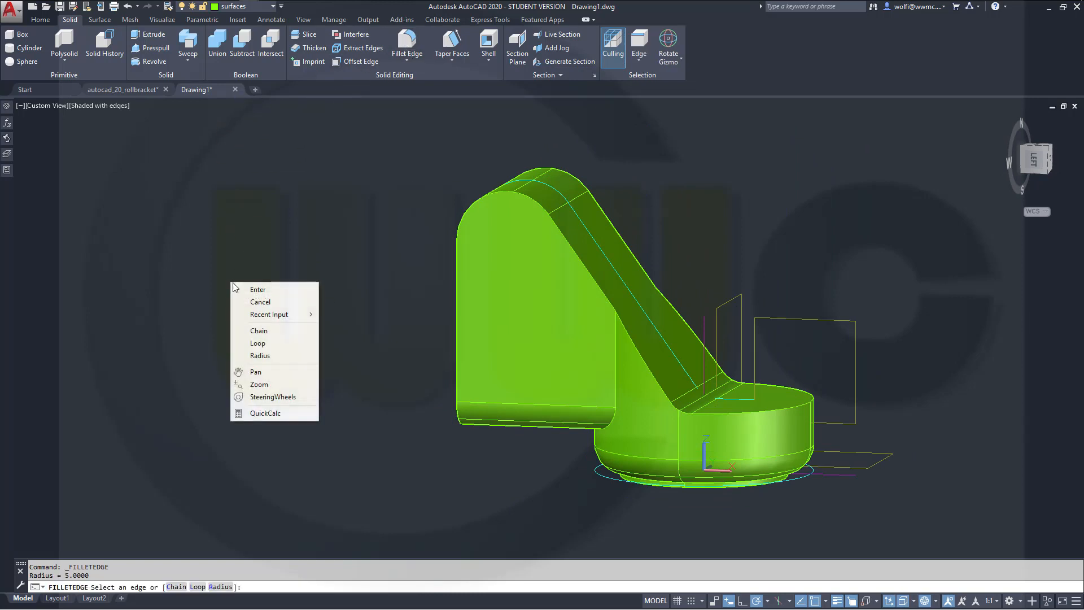
left_click(283, 333)
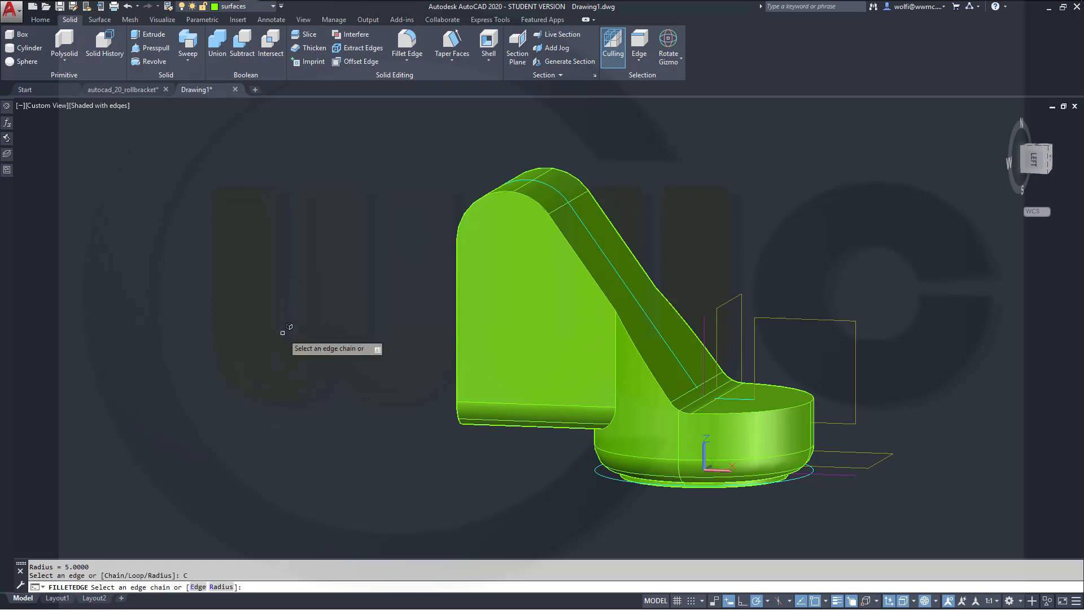
right_click(284, 334)
left_click(324, 396)
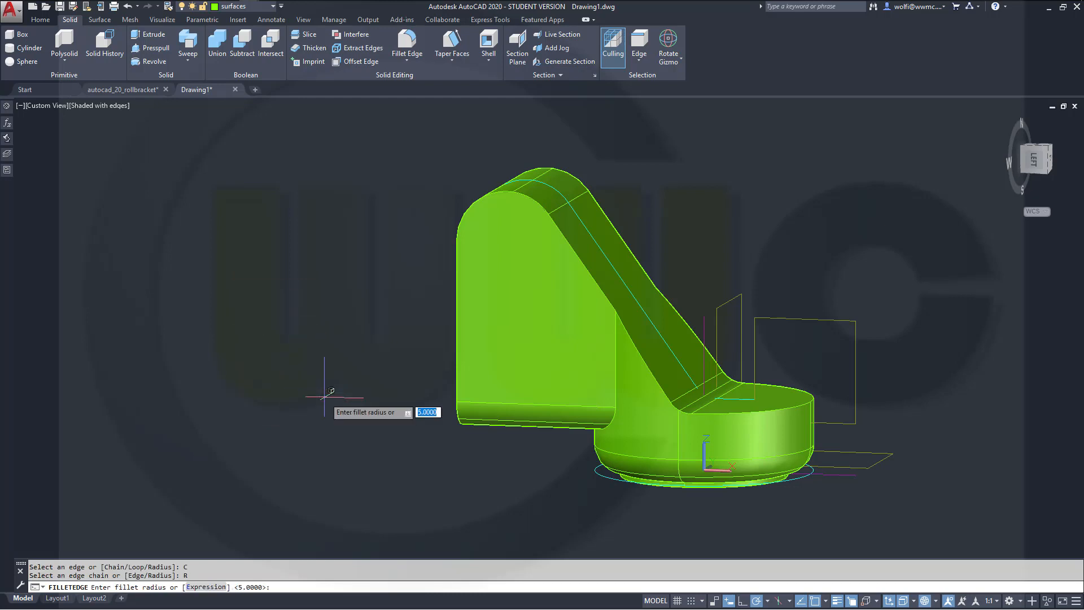
key("Return")
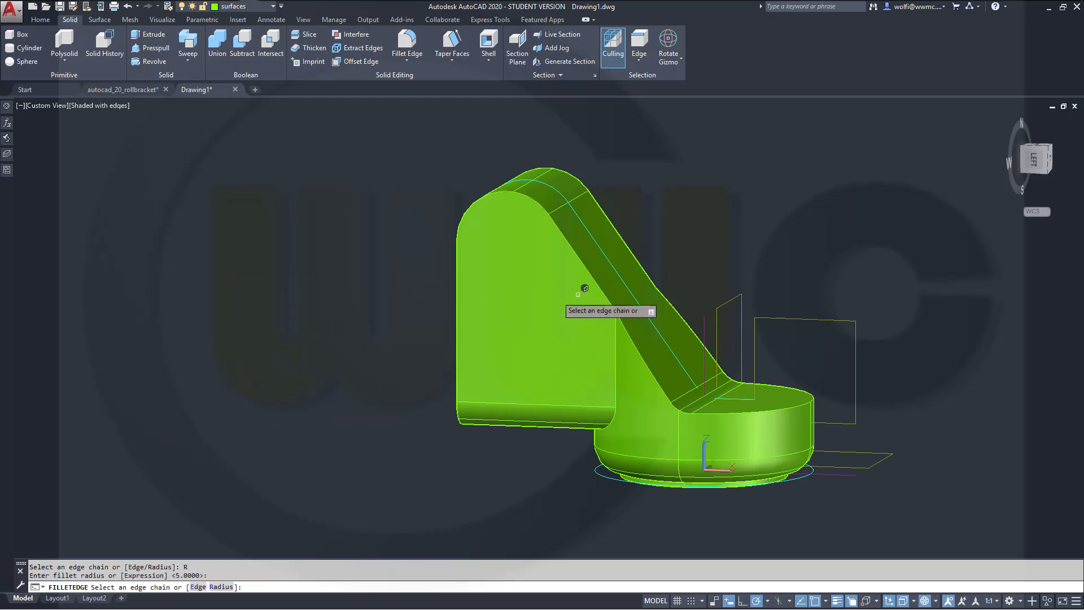
left_click(618, 356)
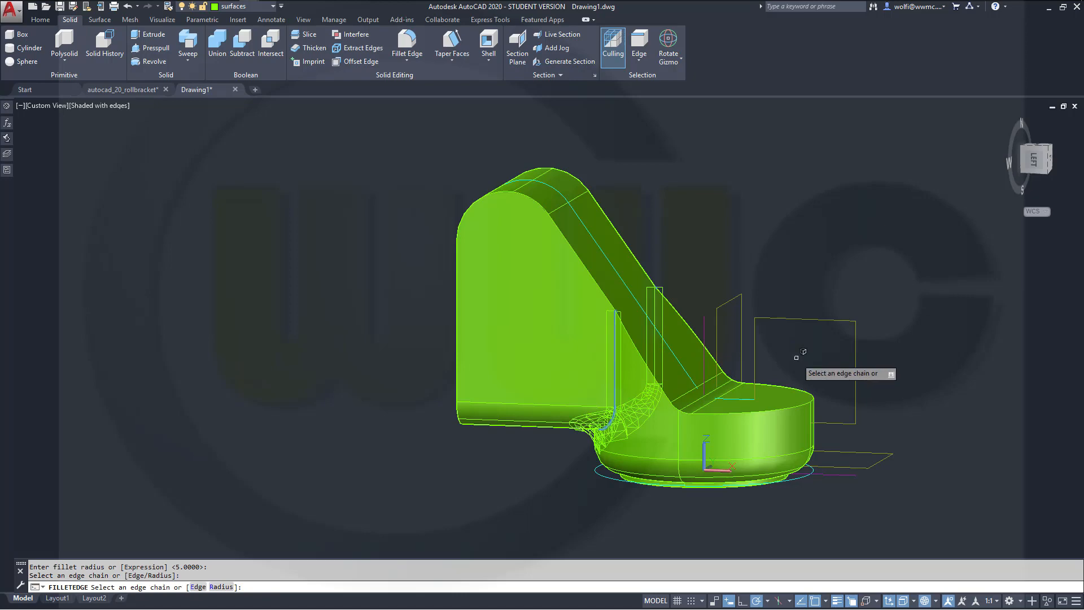
key("Return")
key("Return")
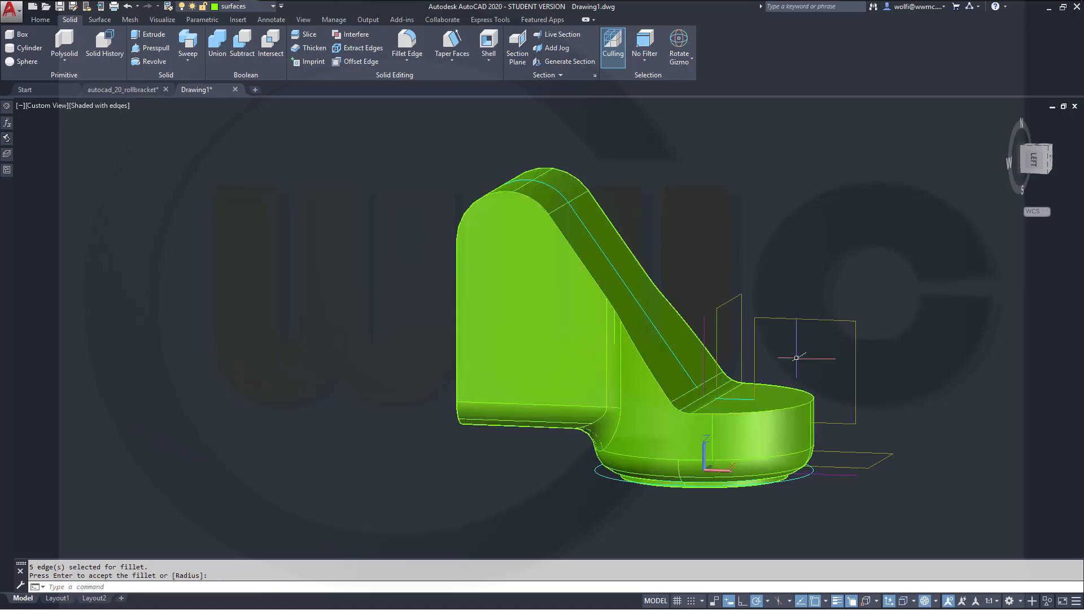
Fillet the circular edge where the shallow boss meets the underside of the round base with radius 1
middle_click_drag(676, 402, 662, 341, "shift")
key("Return")
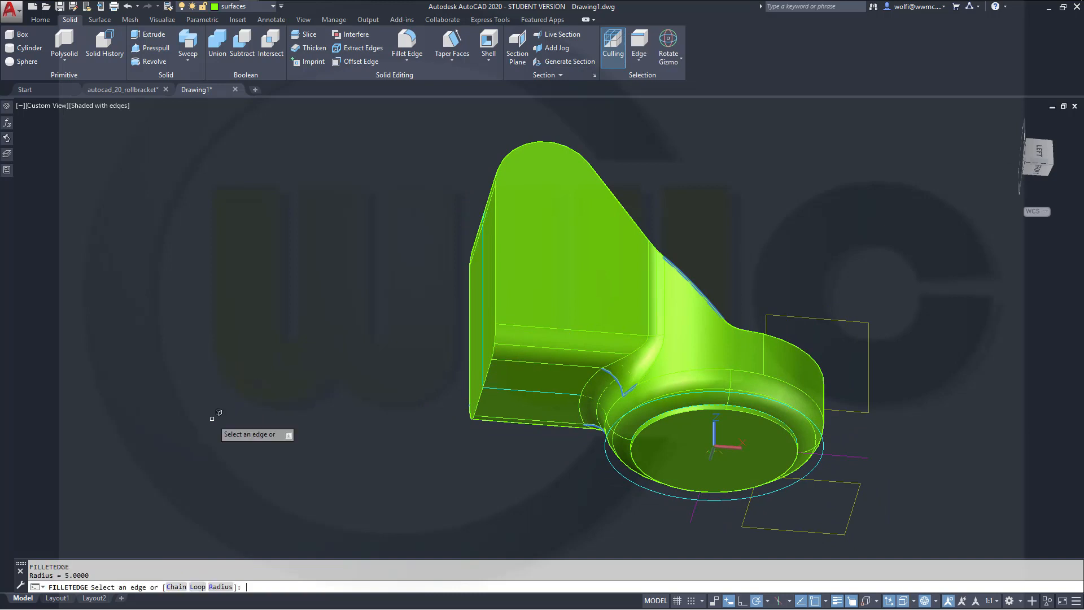
right_click(221, 418)
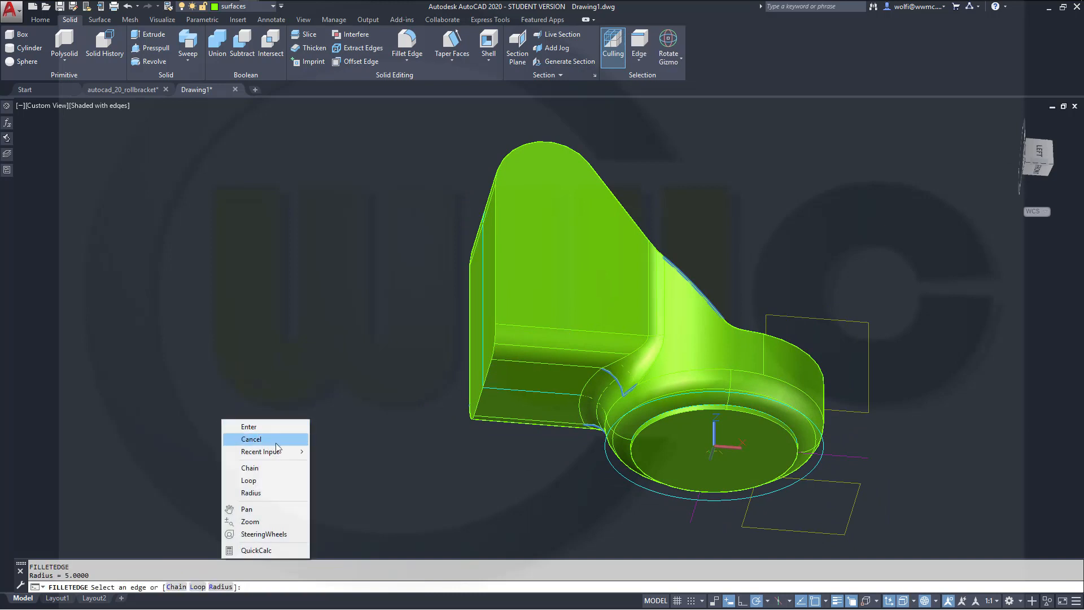
left_click(275, 491)
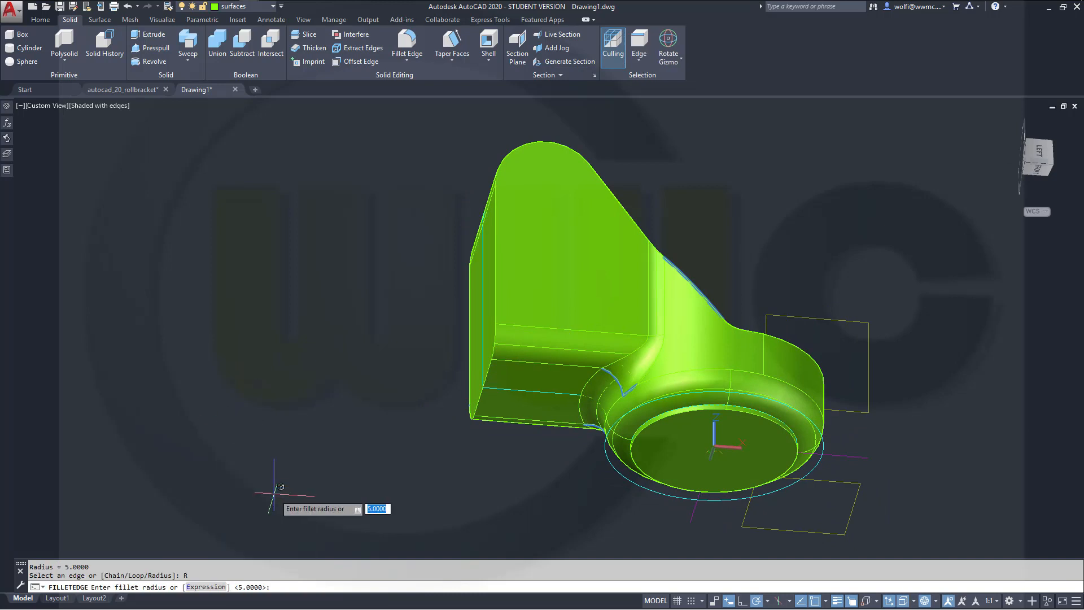
type("1")
key("Return")
scroll(716, 446, "up", 1)
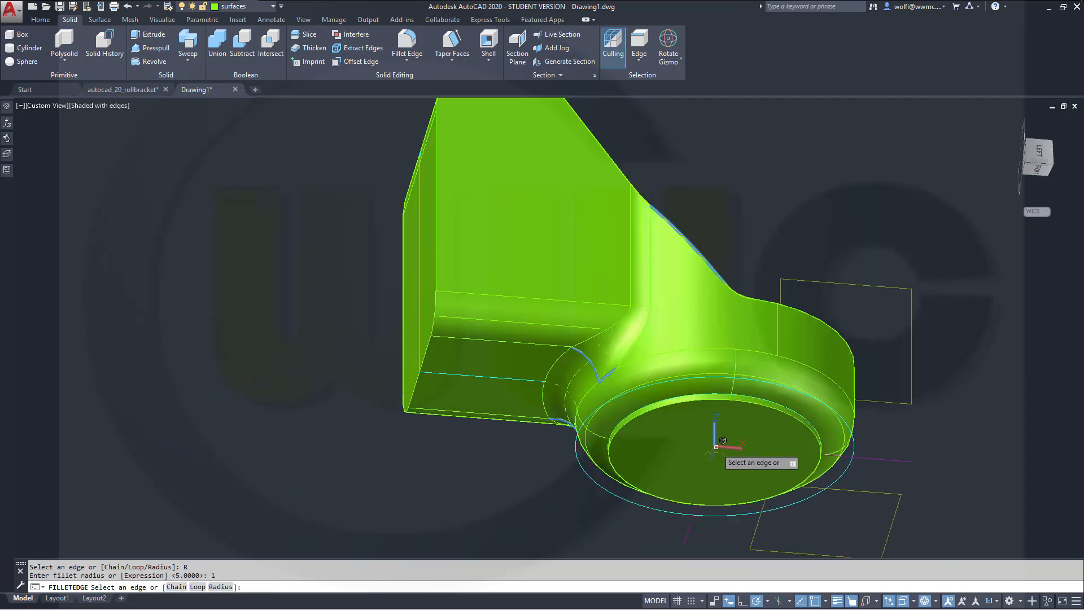
scroll(716, 446, "up", 5)
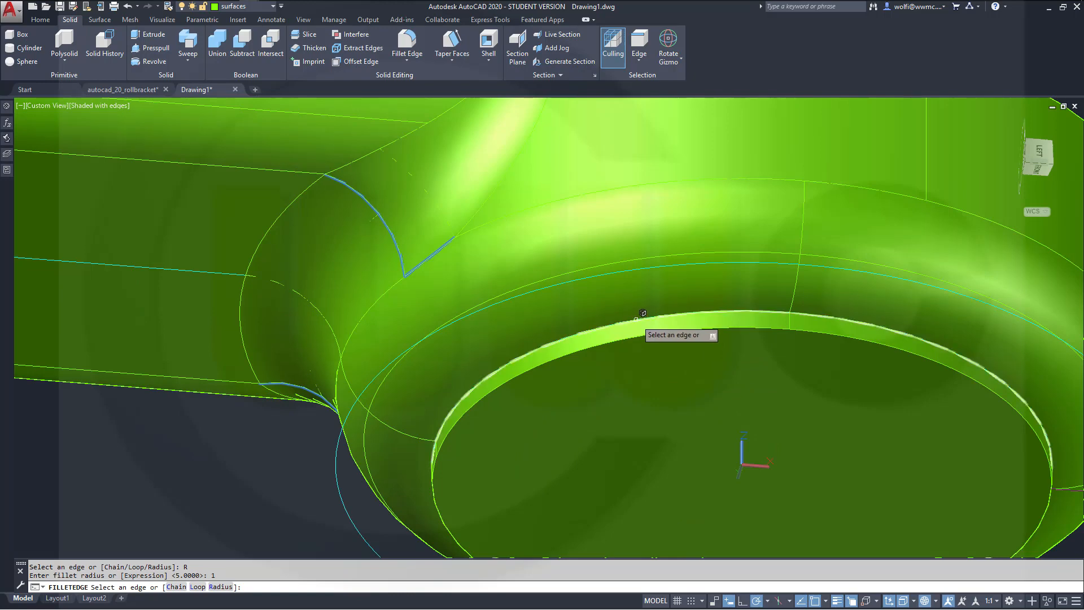
left_click(637, 319)
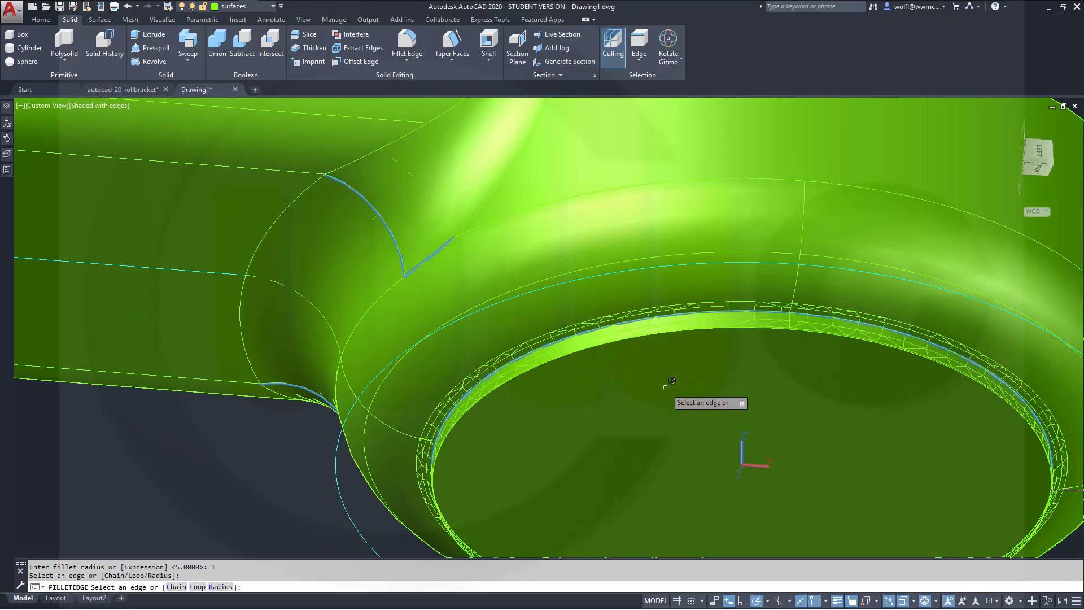
key("Return")
scroll(667, 388, "down", 8)
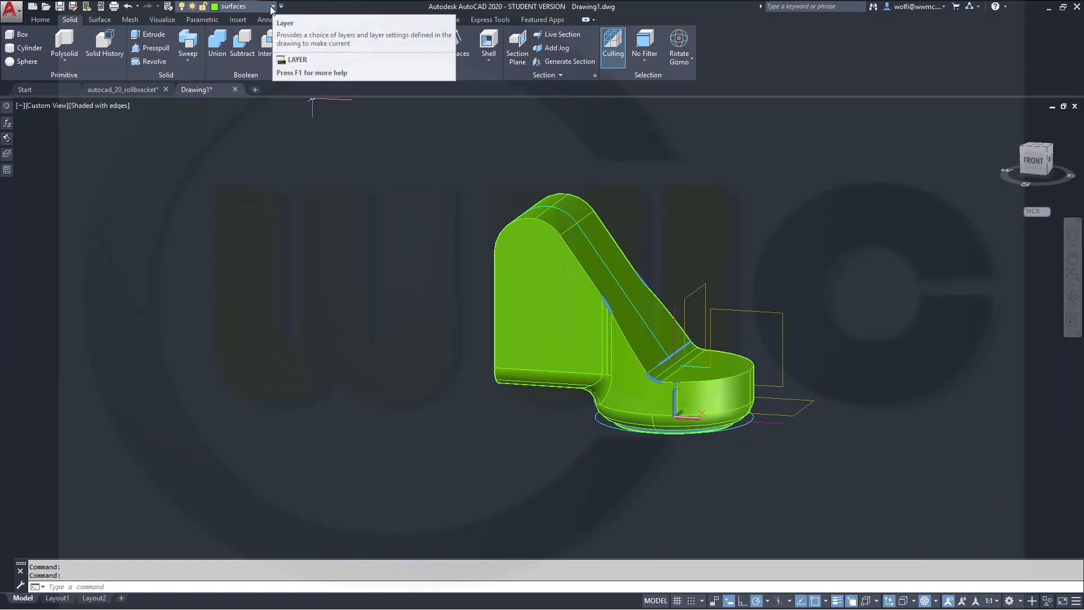
Turn off the sketches layer to hide the construction sketches around the bracket
left_click(272, 7)
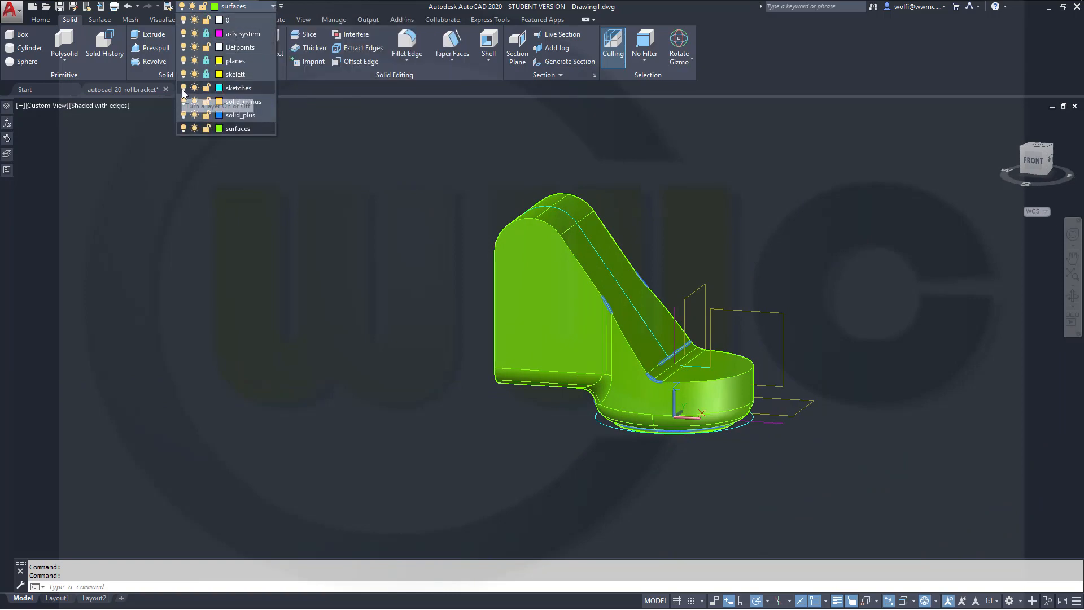
left_click(183, 88)
left_click(768, 173)
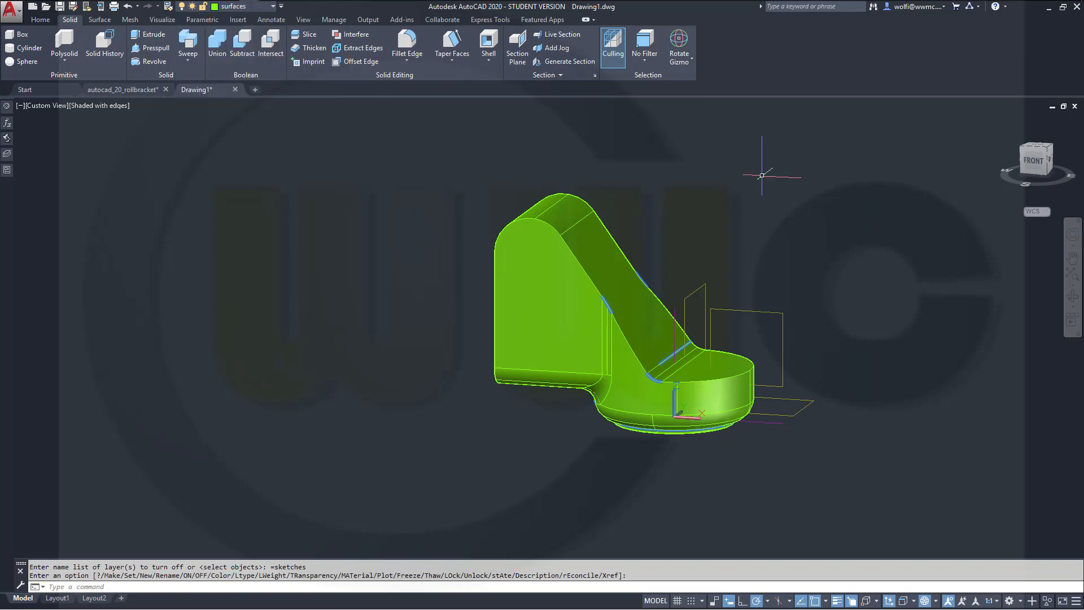
scroll(765, 172, "up", 2)
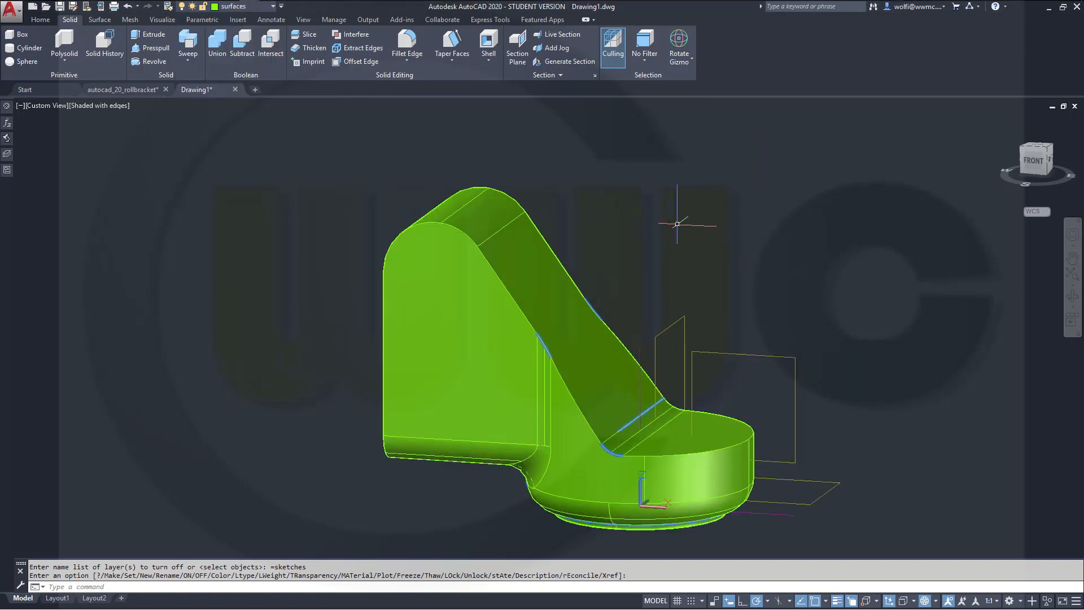
middle_click_drag(677, 224, 615, 209, "shift")
key("Return")
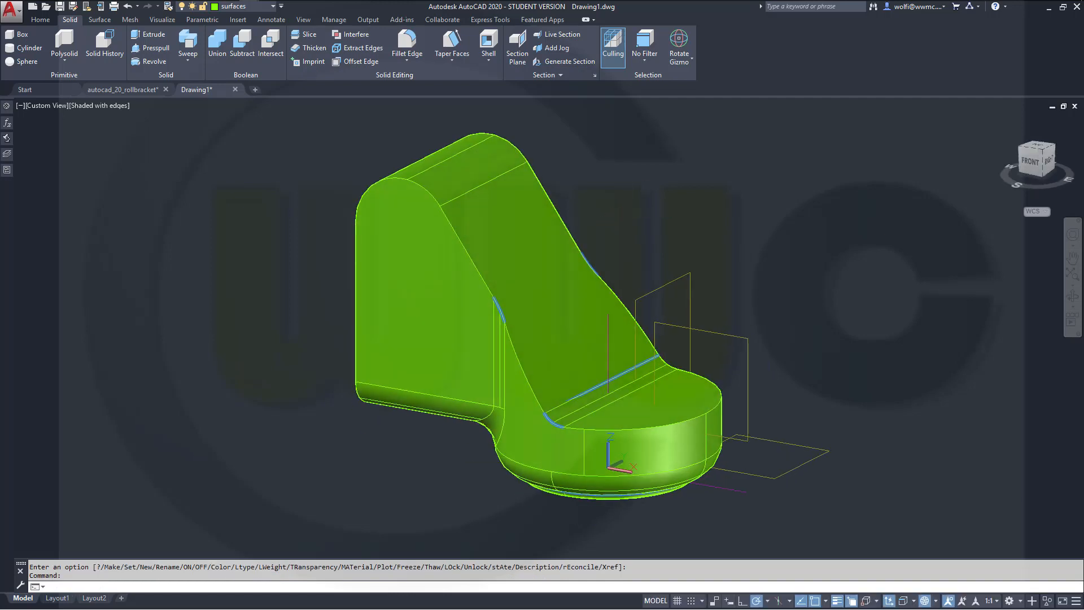
Start a Shell on the bracket solid and remove the flat circular underside face of the round base
left_click(489, 44)
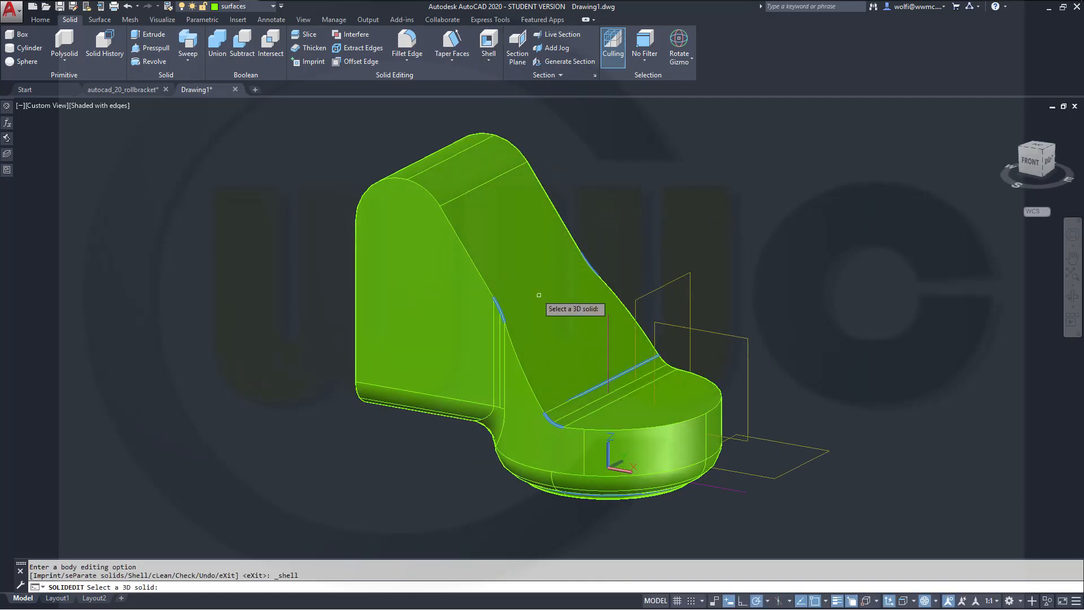
middle_click_drag(561, 310, 565, 209, "shift")
left_click(598, 350)
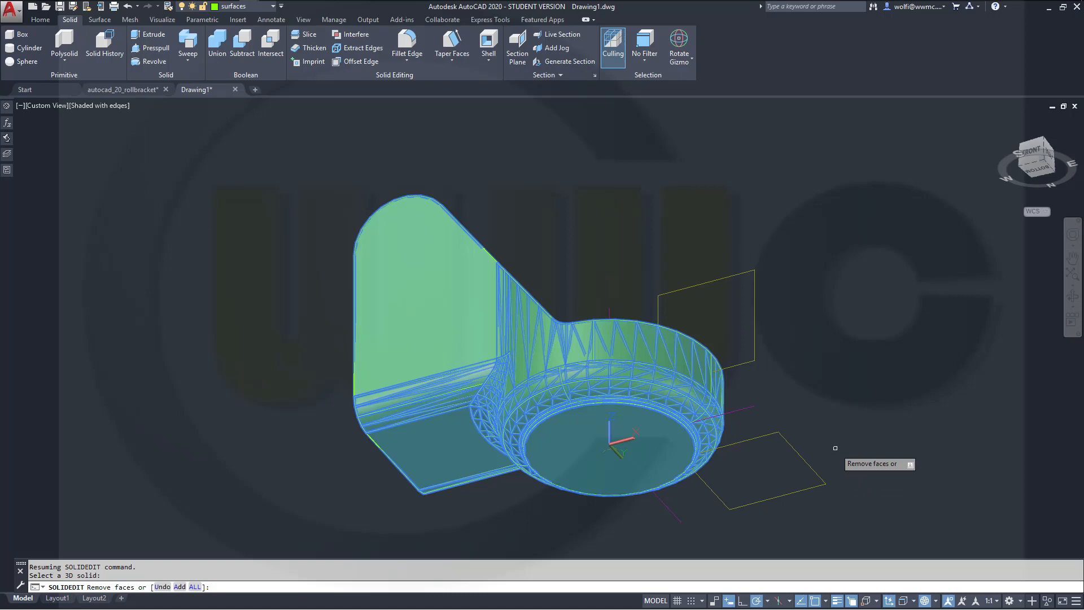
left_click(650, 459)
middle_click_drag(600, 246, 588, 361, "shift")
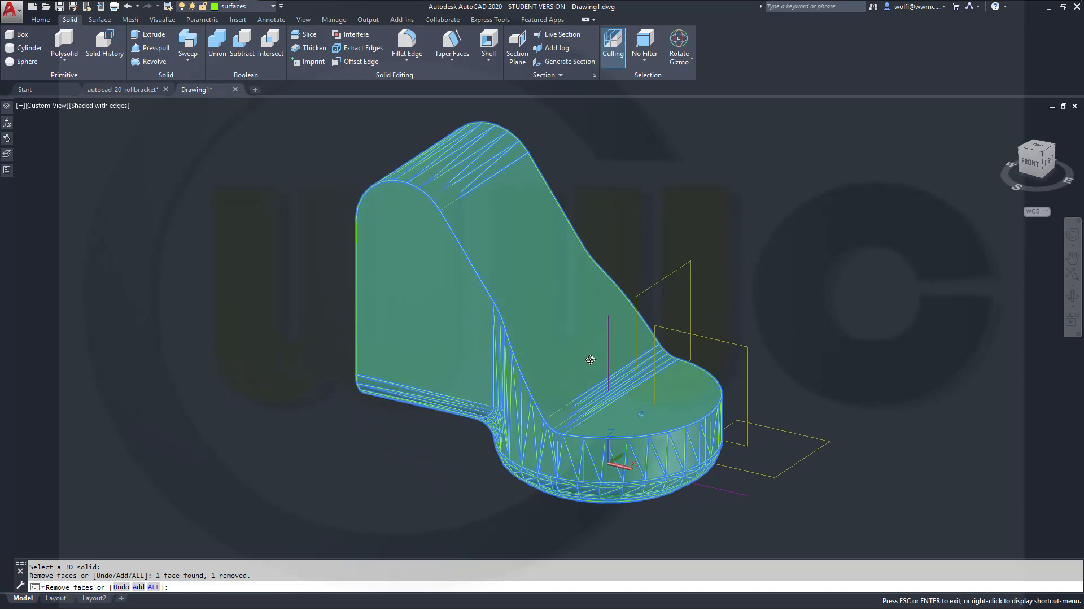
left_click(673, 400)
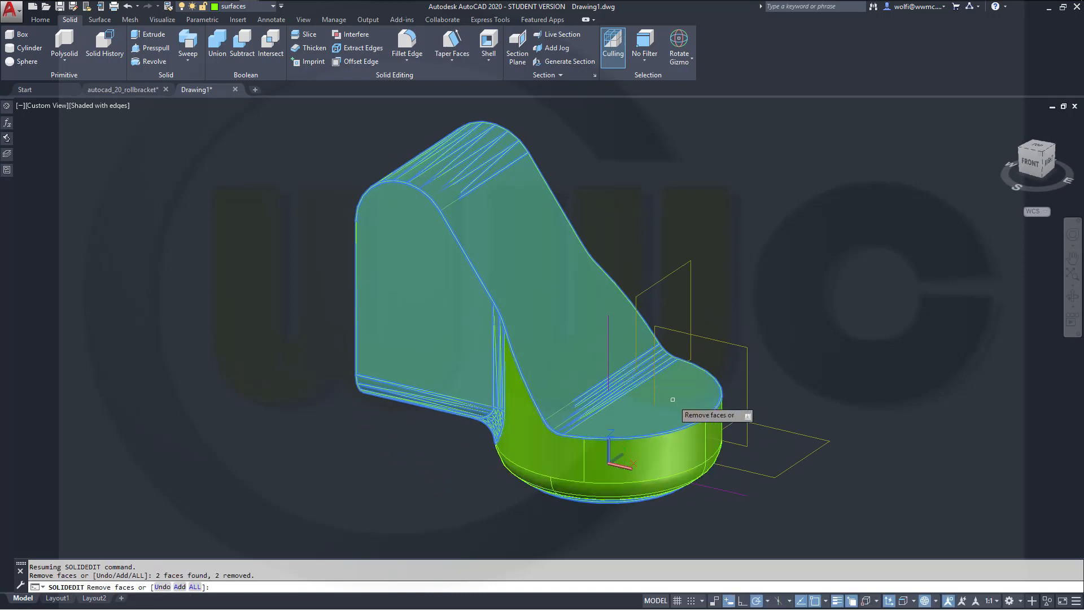
middle_click_drag(794, 387, 779, 345, "shift")
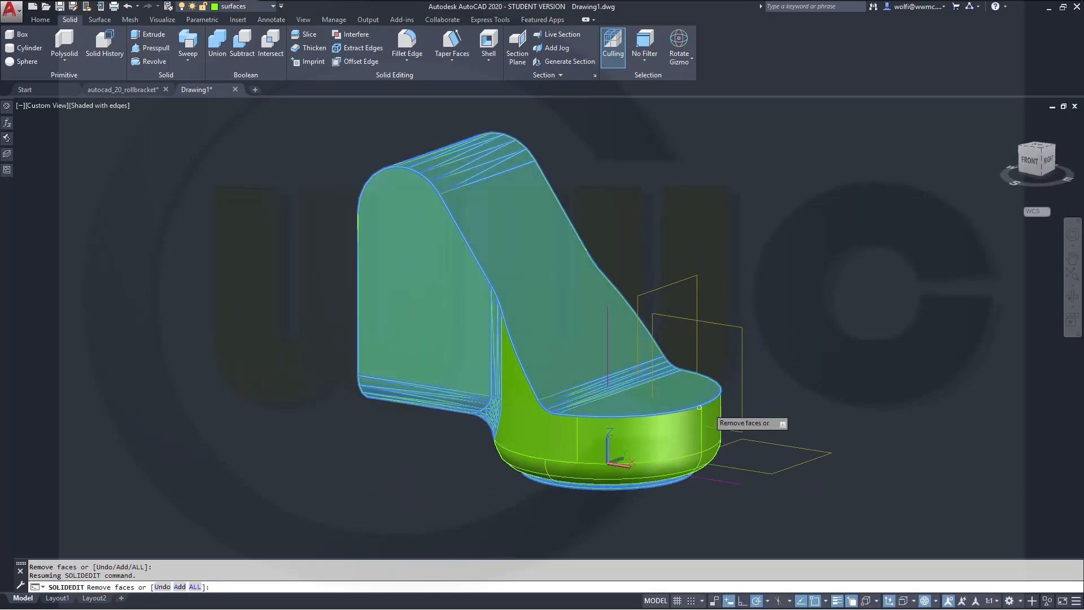
left_click(648, 430)
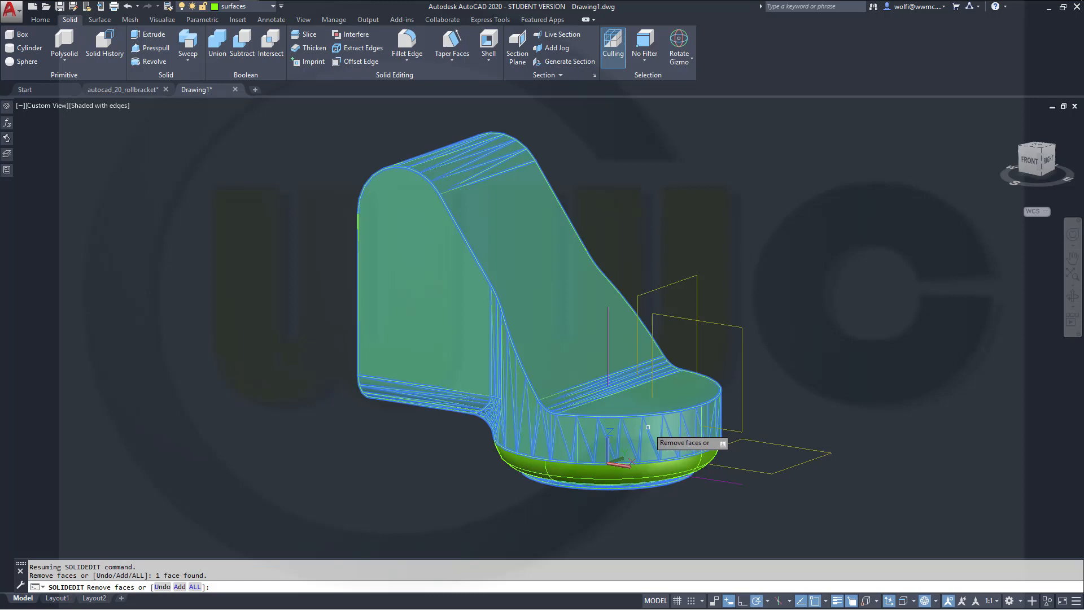
left_click(650, 472)
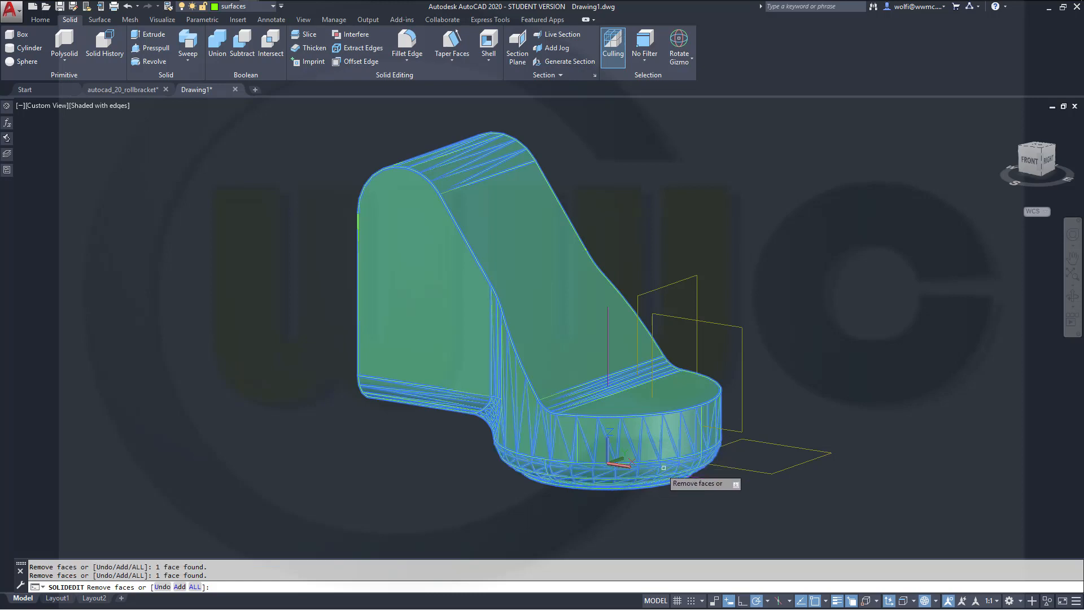
Remove the sloped face, the crease fillet face and the round base's top face from the shell
middle_click_drag(725, 465, 718, 456)
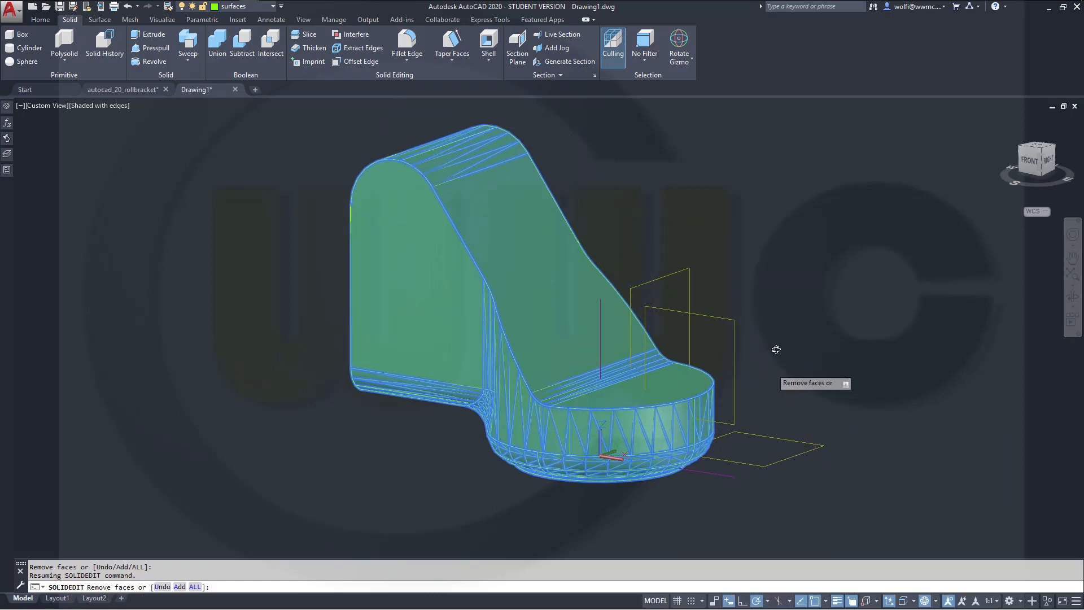
middle_click_drag(774, 347, 730, 414, "shift")
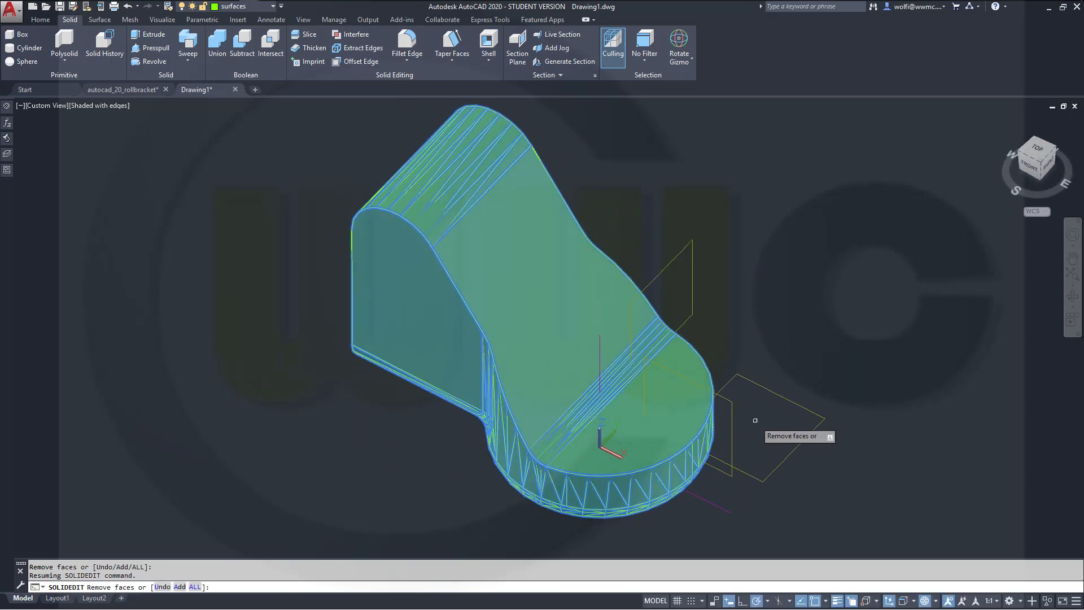
left_click(572, 337)
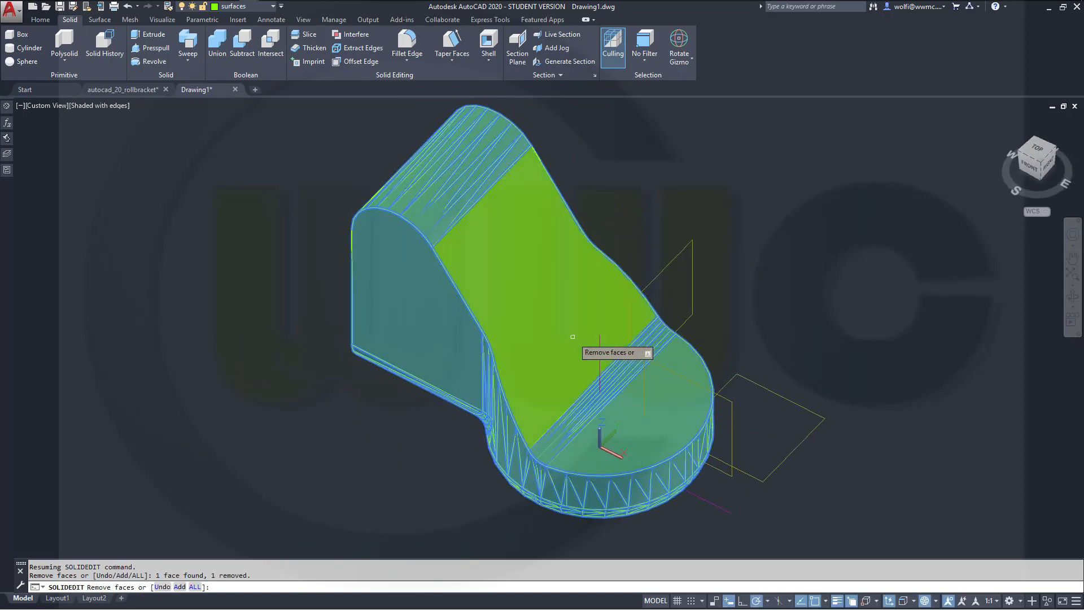
left_click(615, 374)
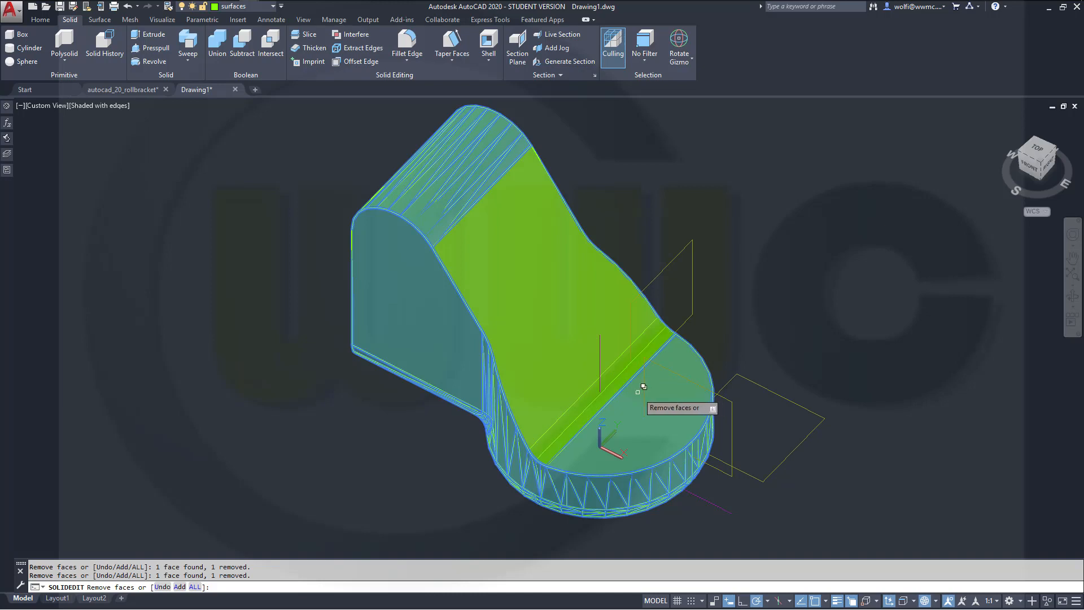
left_click(630, 383)
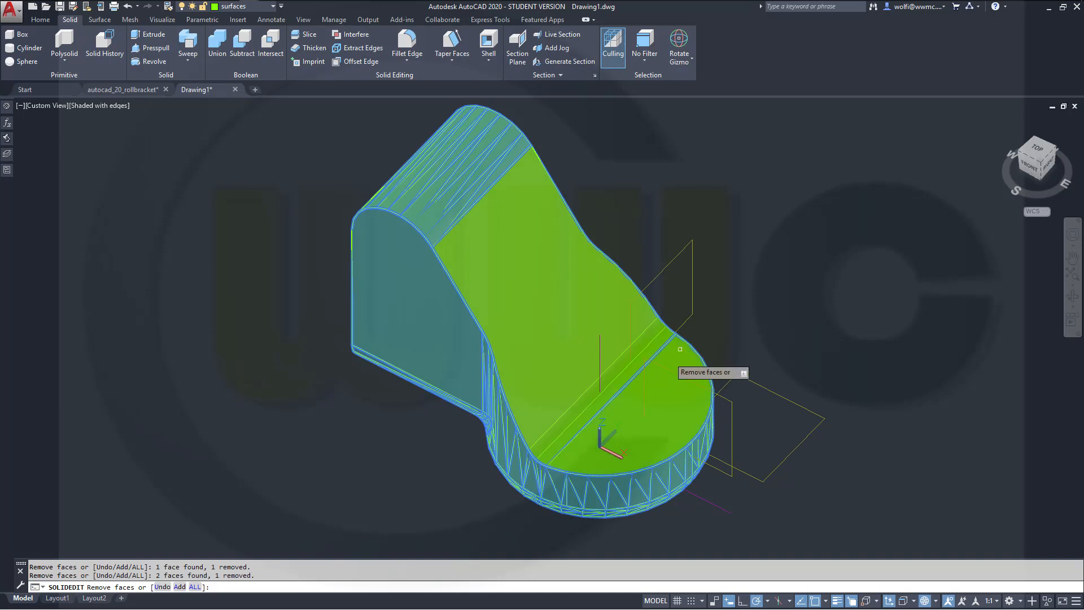
Remove the rounded face on top of the upright block and its flat vertical end face from the shell
scroll(655, 366, "up", 3)
scroll(650, 373, "down", 5)
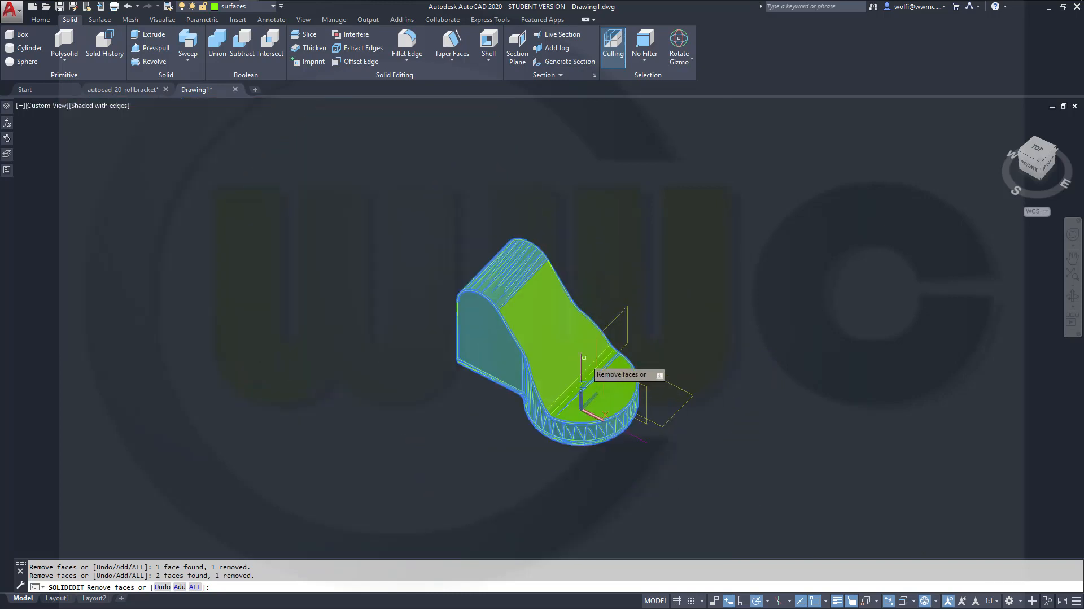
scroll(584, 358, "up", 2)
left_click(472, 251)
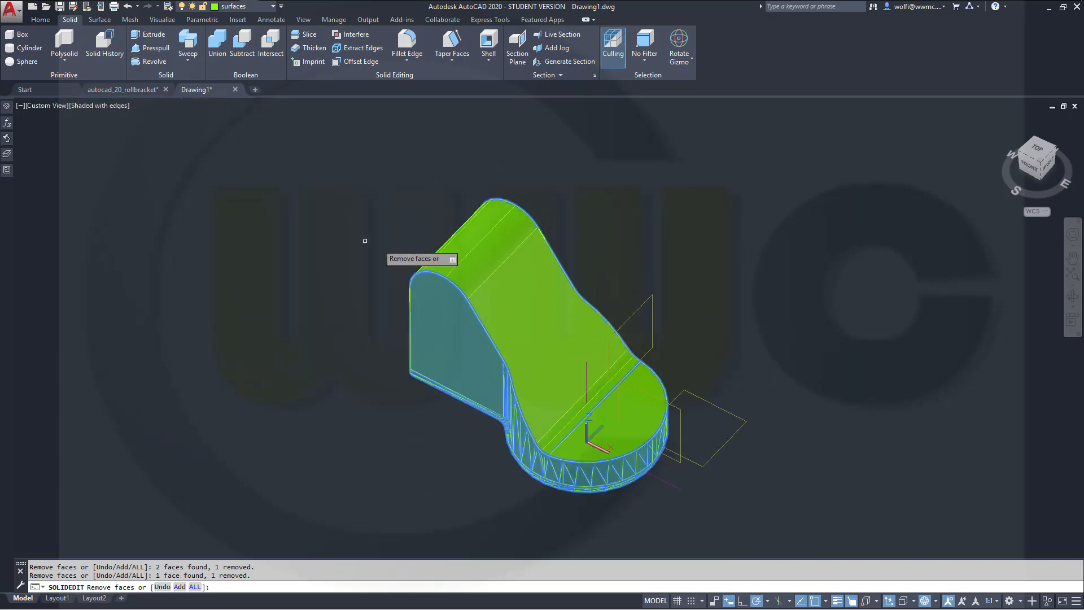
middle_click_drag(390, 231, 438, 286)
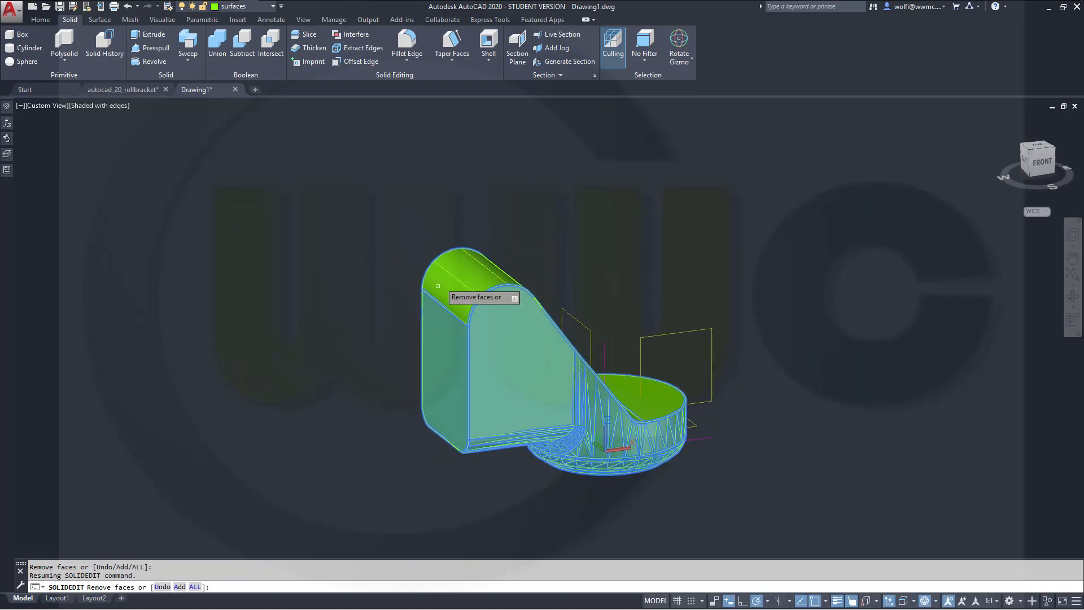
left_click(441, 337)
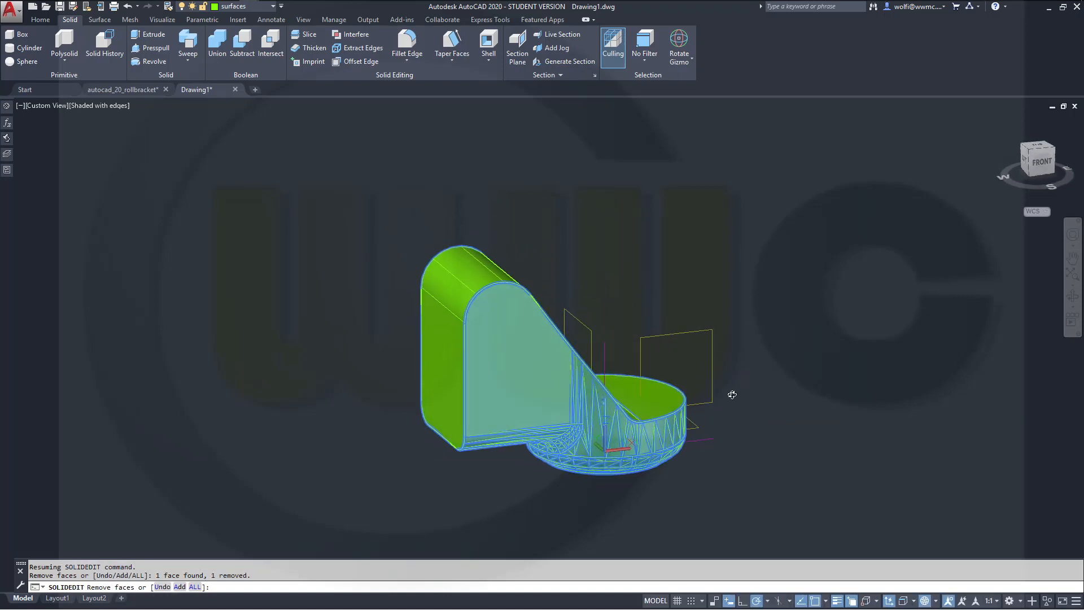
mouse_move(732, 394)
middle_mouse_down("shift")
mouse_move(629, 288)
mouse_move(637, 339)
mouse_move(734, 390)
middle_mouse_up("shift")
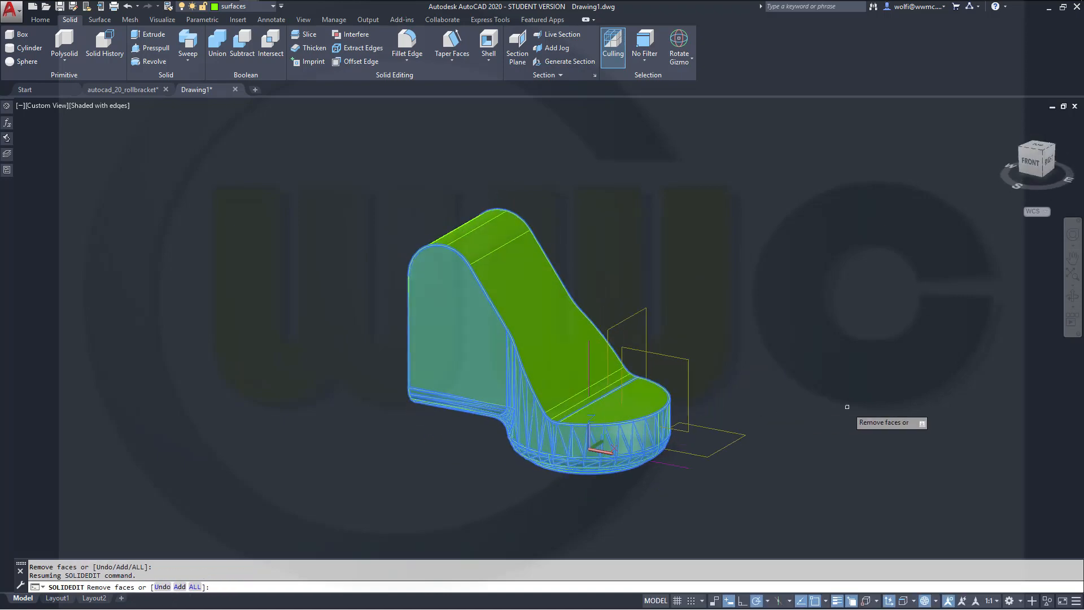
Apply the shell with an offset distance of 2 and finish solid editing
key("Return")
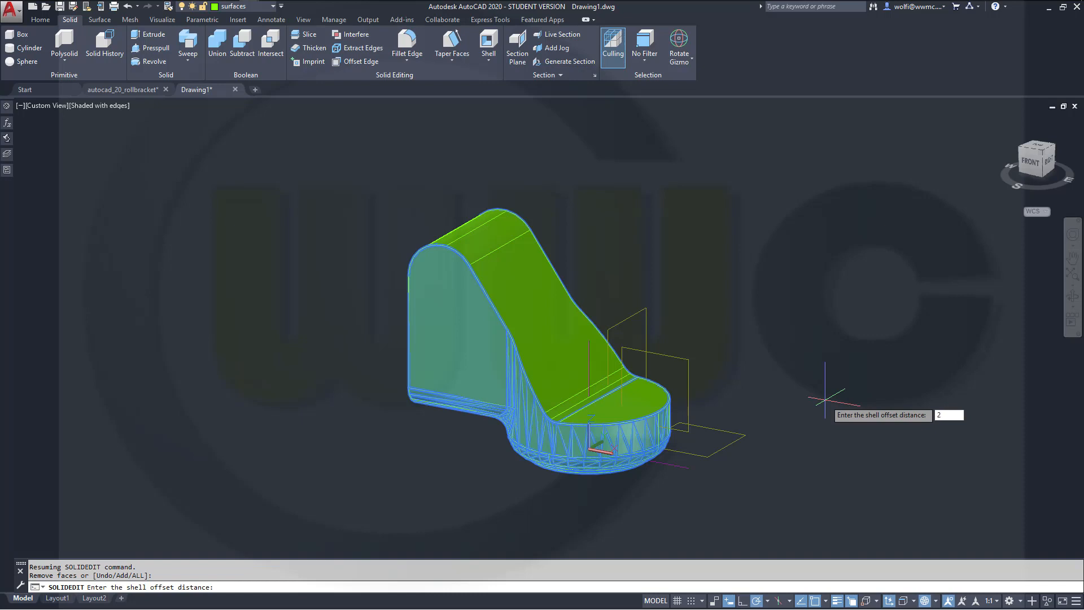
key("Return")
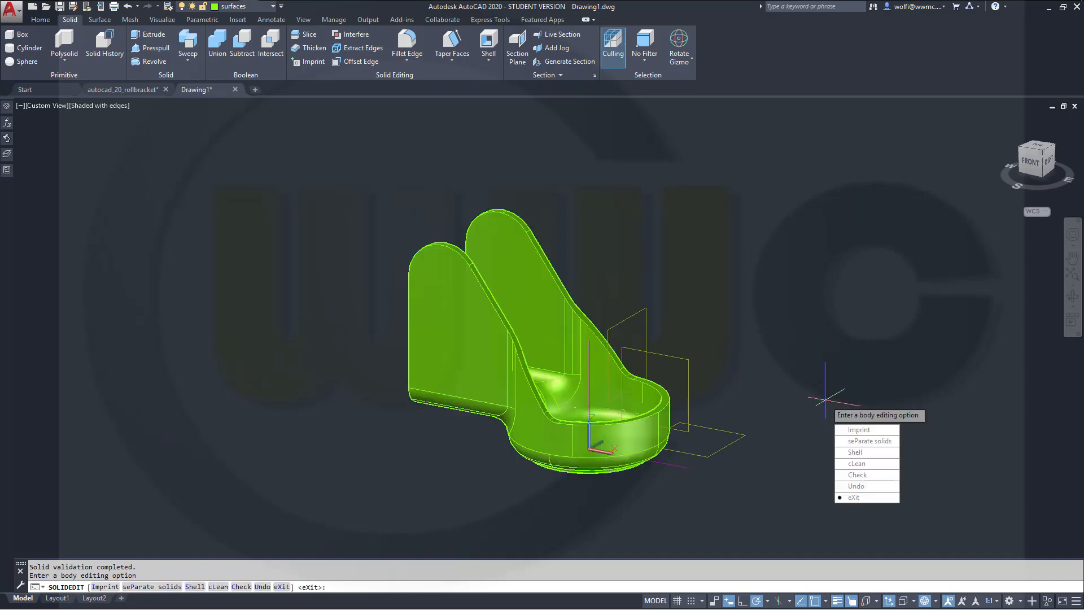
key("Return")
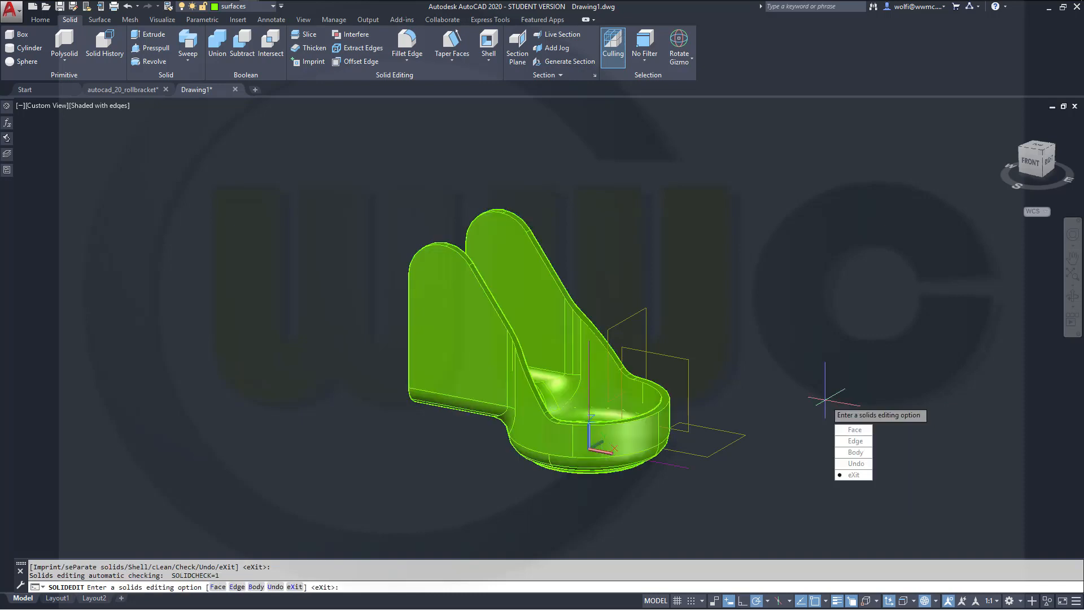
key("Return")
Turn the sketches layer back on
mouse_move(711, 341)
middle_mouse_down("shift")
mouse_move(672, 429)
mouse_move(649, 250)
mouse_move(680, 324)
mouse_move(750, 358)
mouse_move(725, 346)
middle_mouse_up("shift")
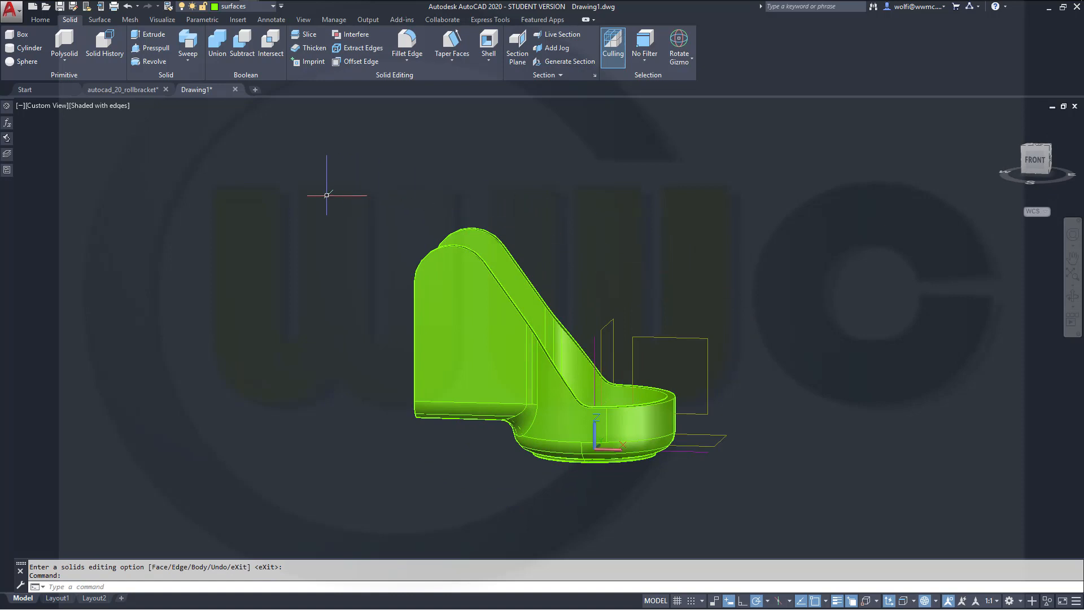
mouse_move(345, 220)
middle_mouse_down("shift")
mouse_move(367, 162)
mouse_move(362, 214)
middle_mouse_up("shift")
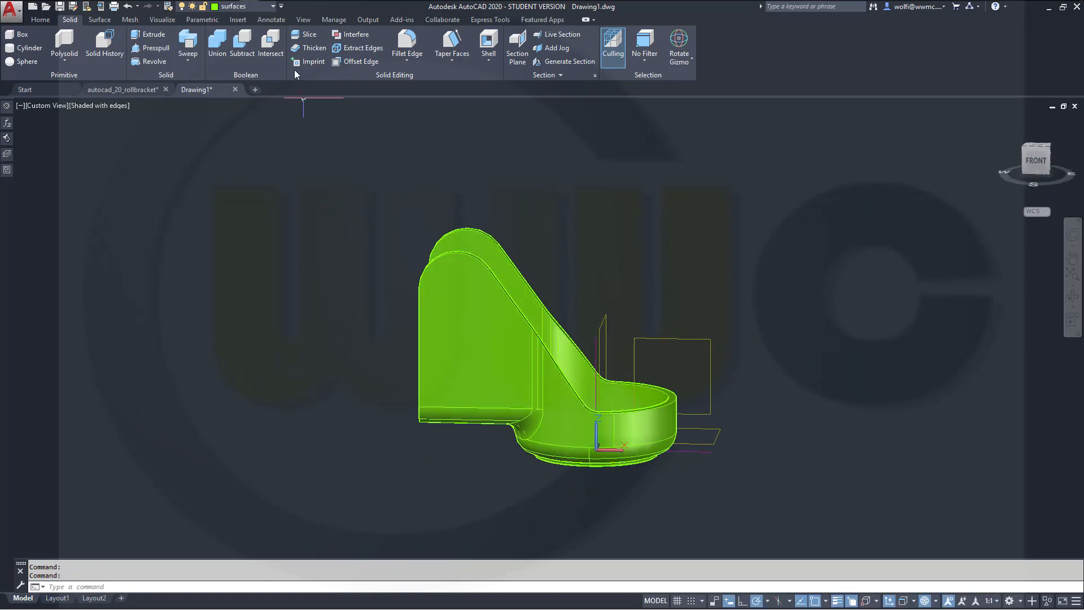
left_click(273, 7)
left_click(183, 87)
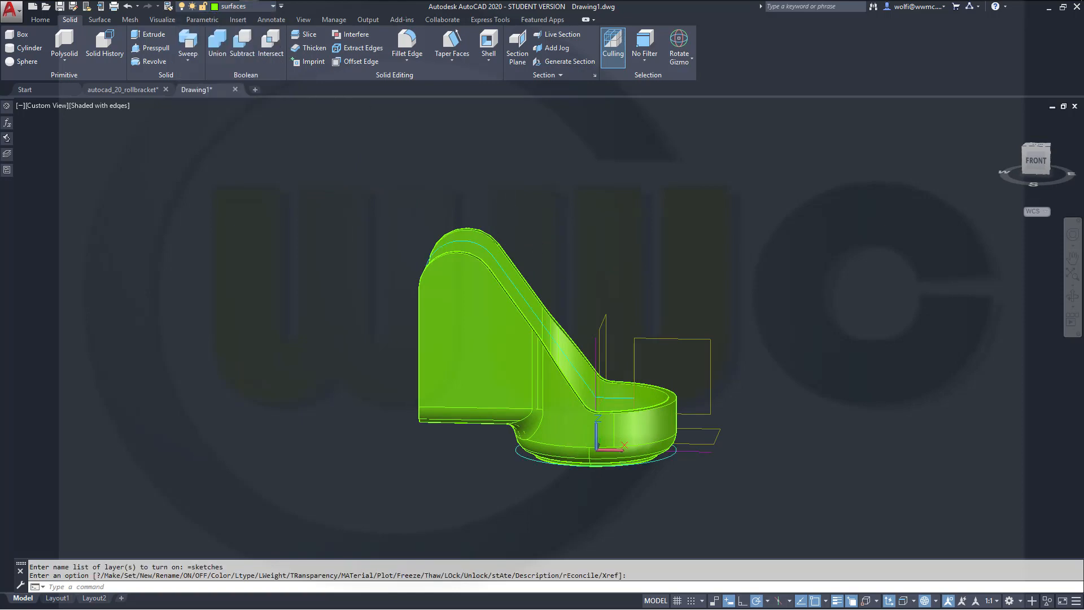
Rotate the UCS 90 degrees around its X axis at the centre of the round base
middle_click_drag(520, 230, 497, 218, "shift")
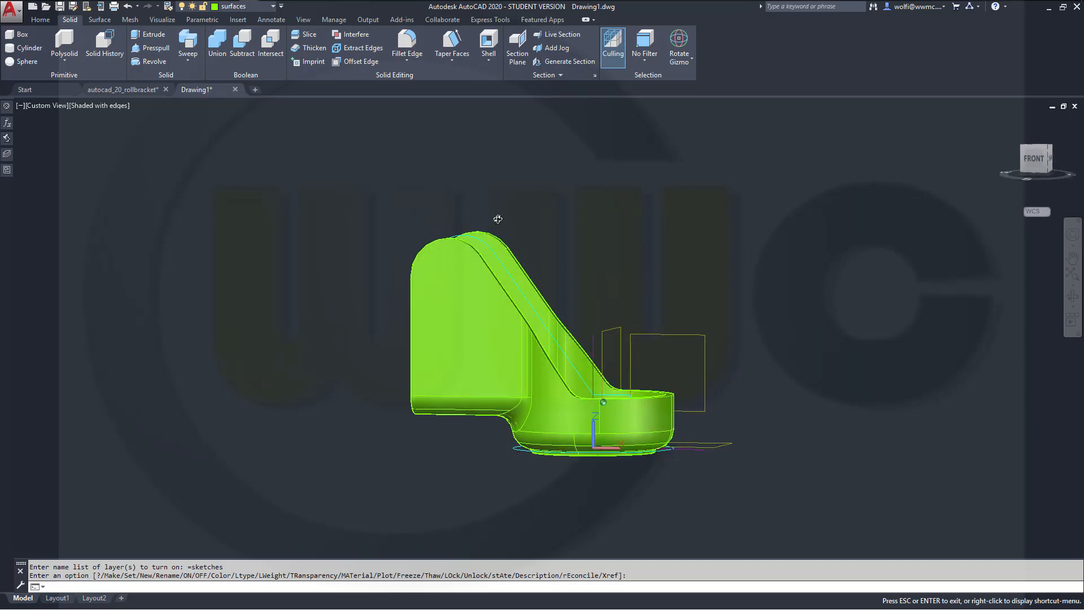
scroll(604, 525, "up", 1)
scroll(621, 448, "up", 1)
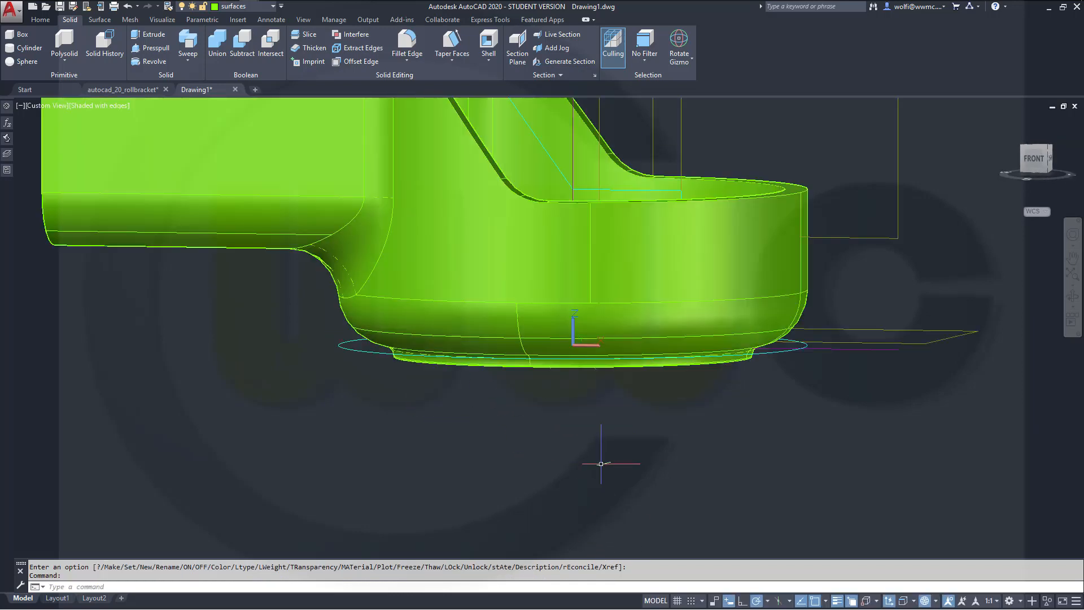
scroll(621, 448, "down", 1)
scroll(621, 448, "up", 3)
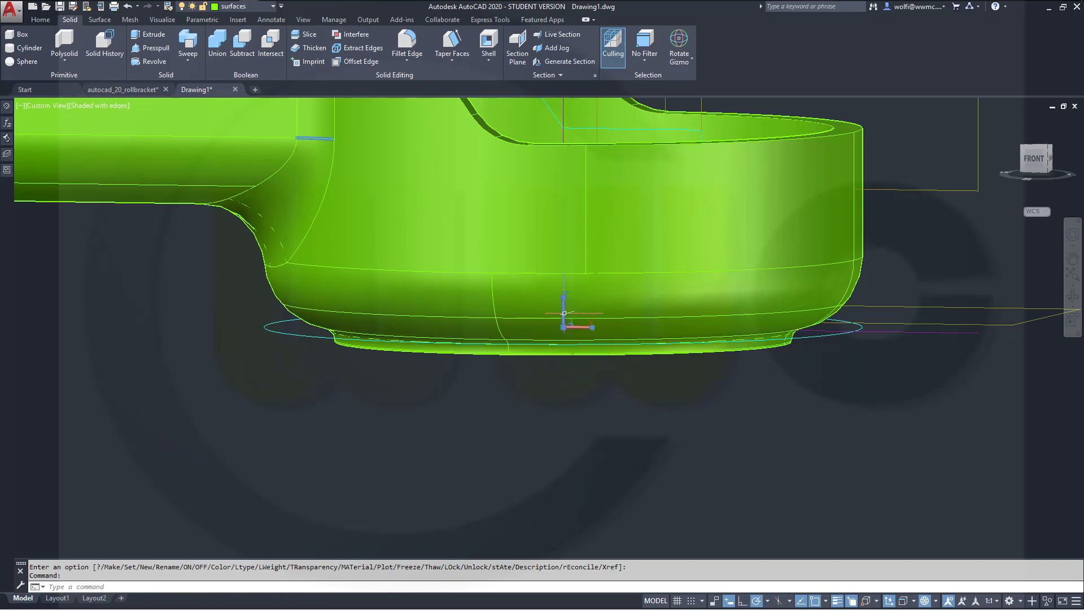
mouse_move(563, 297)
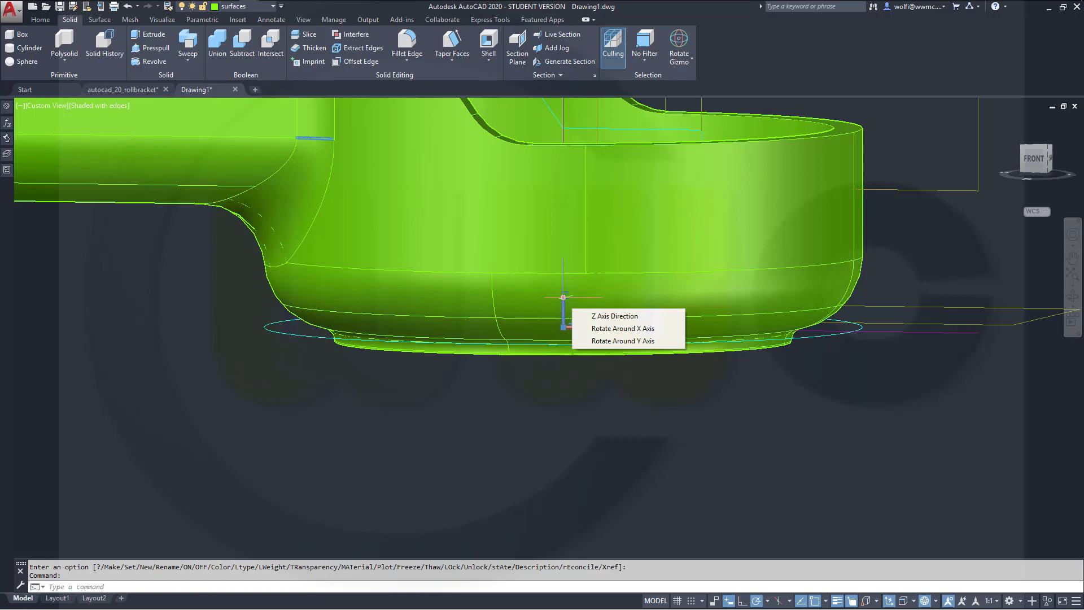
left_click(611, 331)
left_click(611, 330)
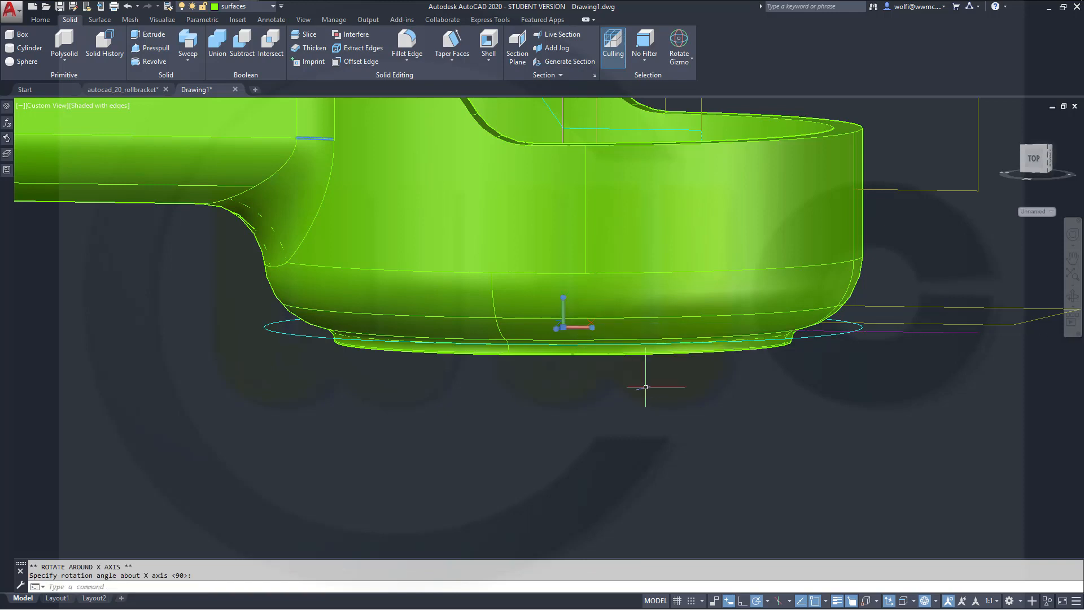
key("Escape")
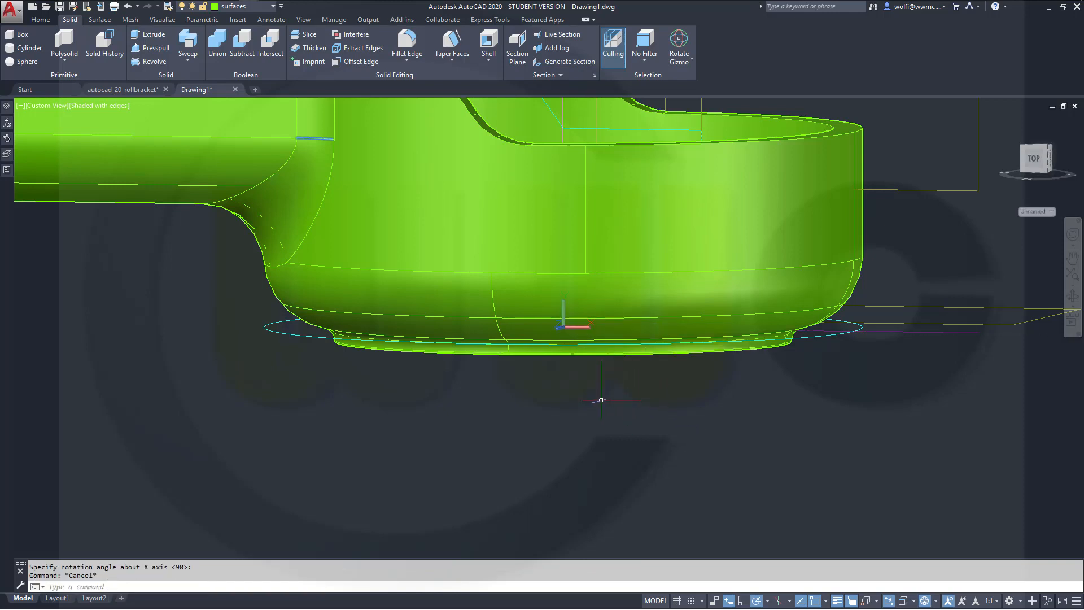
Draw a rectangle 10 wide and 5 high with its first corner at -30,21 in the current UCS
scroll(600, 400, "up", 2)
scroll(601, 404, "down", 2)
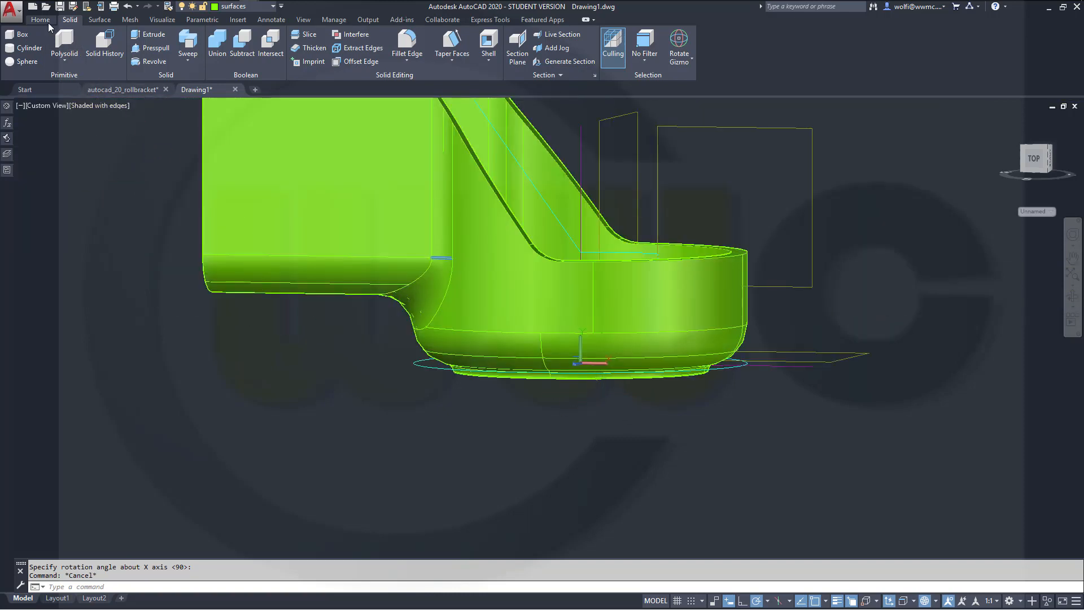
left_click(47, 21)
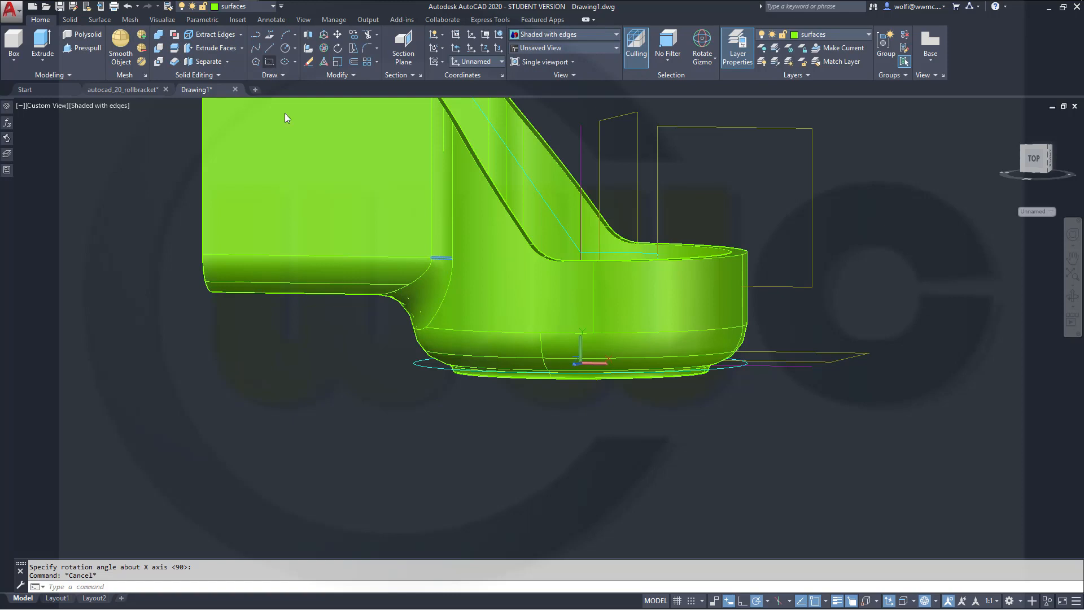
left_click(269, 61)
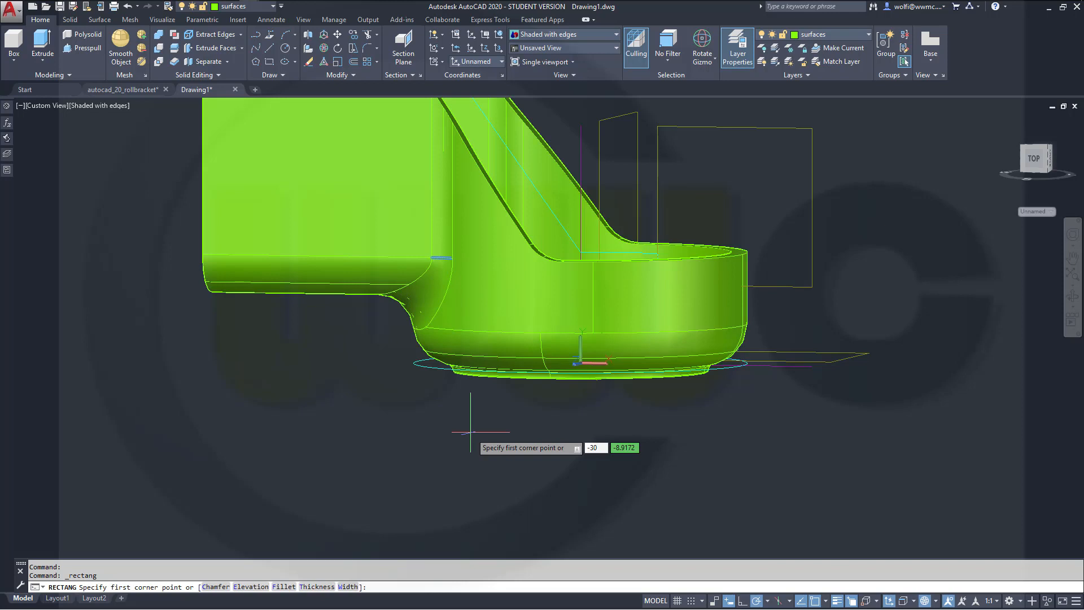
key("Tab")
type("21")
key("Return")
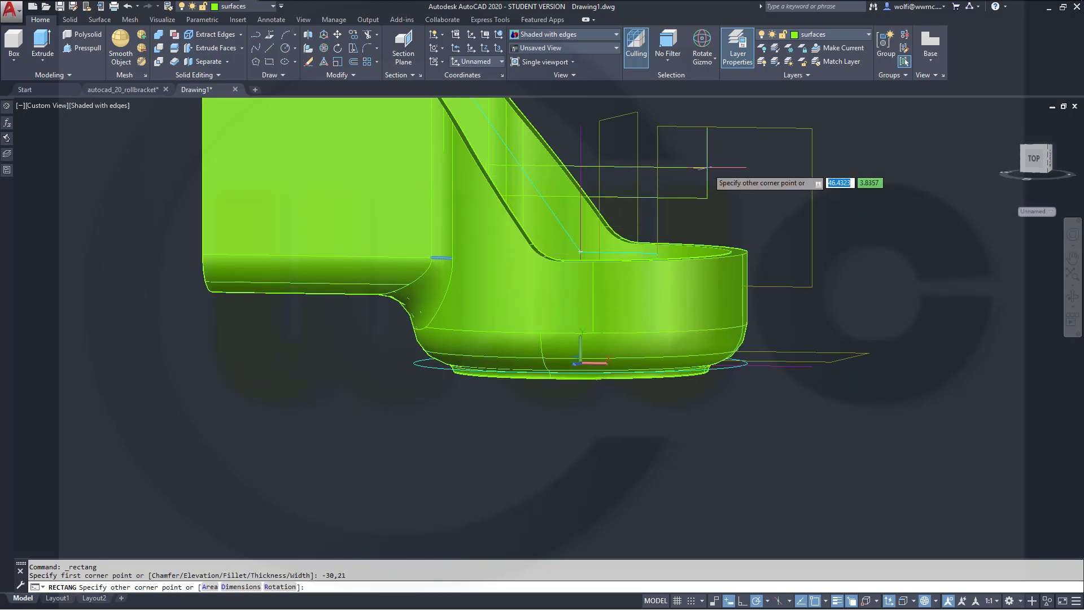
type("10")
key("Tab")
type("5")
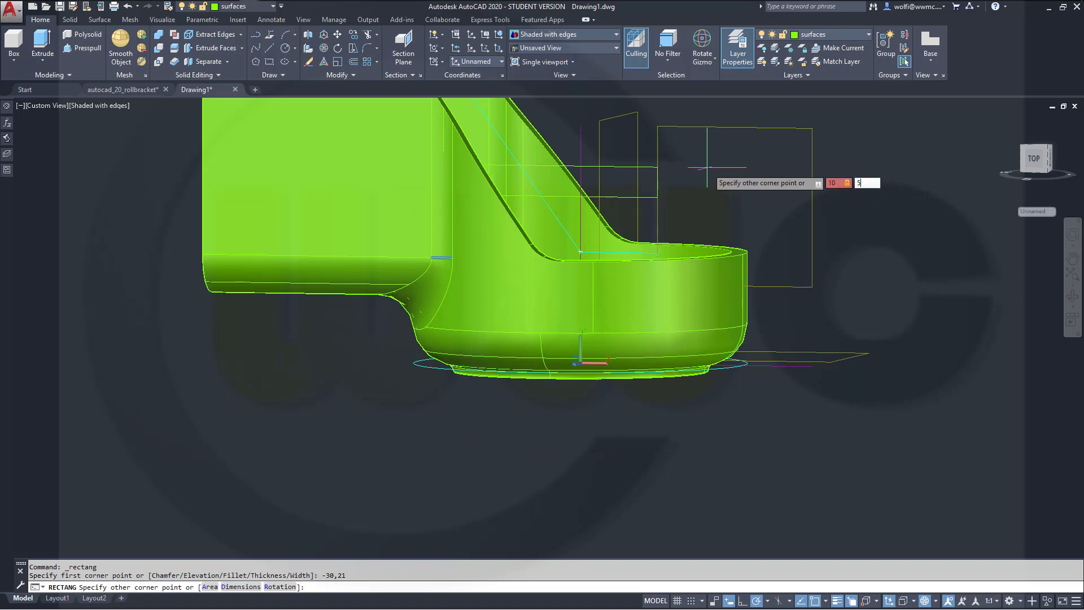
key("Return")
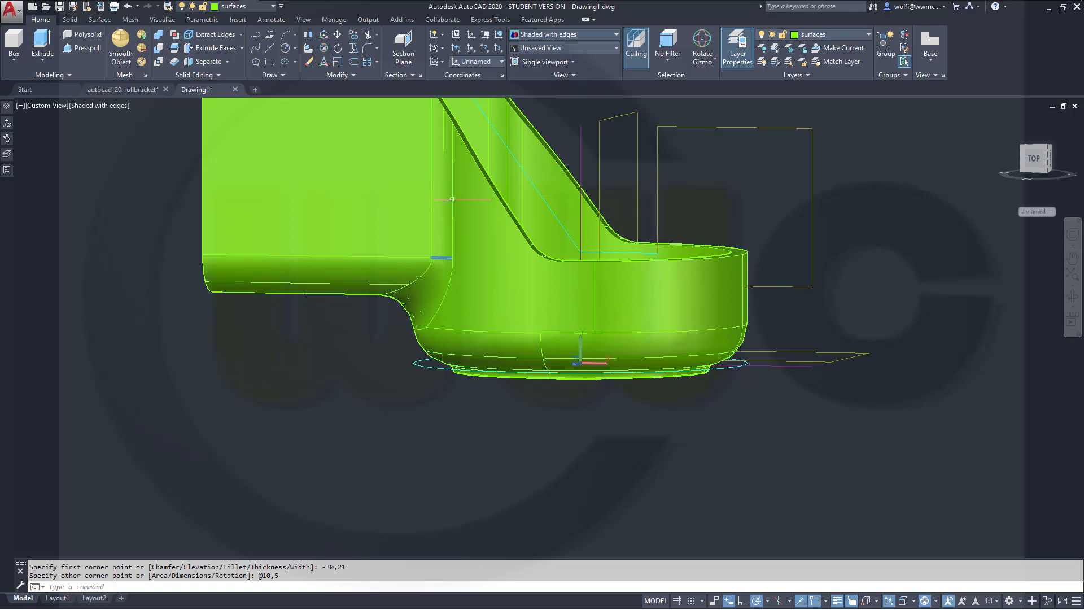
Put the new small rectangle on the sketches layer and clear the selection
middle_click_drag(221, 250, 168, 288, "shift")
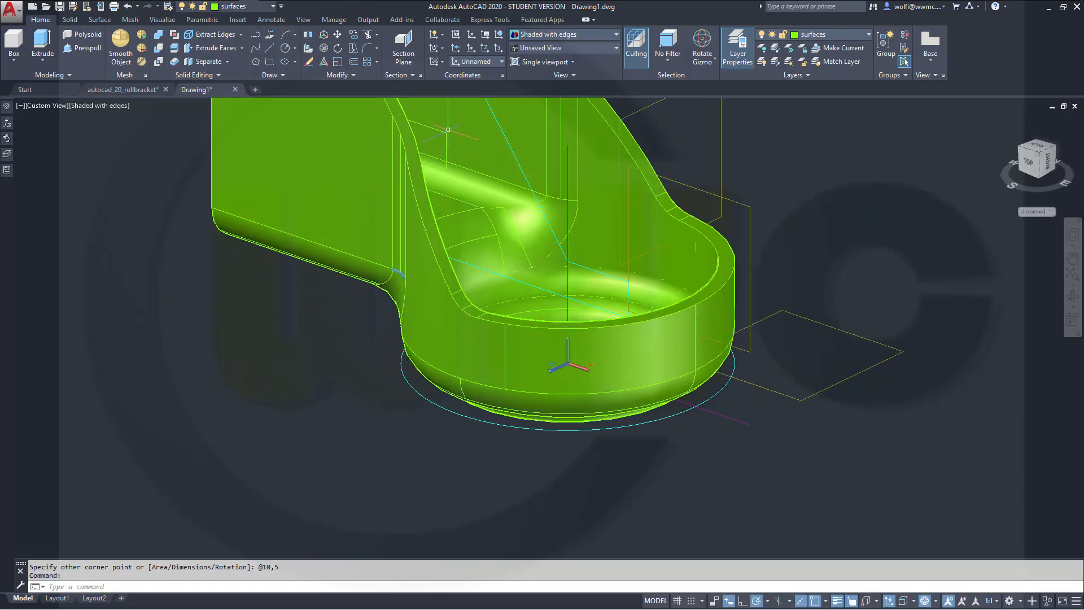
left_click(449, 137)
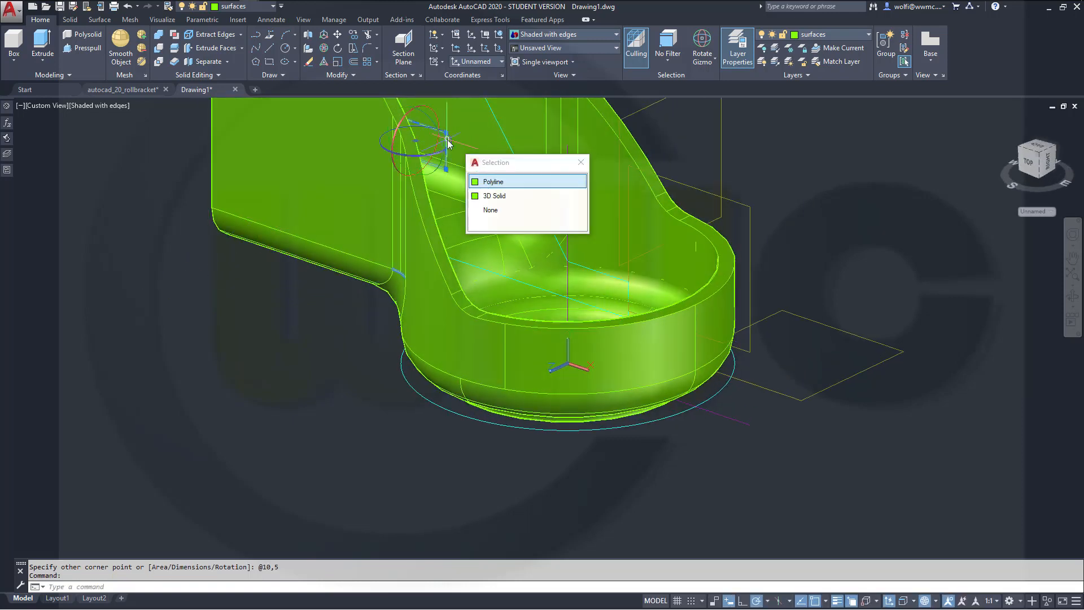
left_click(270, 7)
left_click(266, 88)
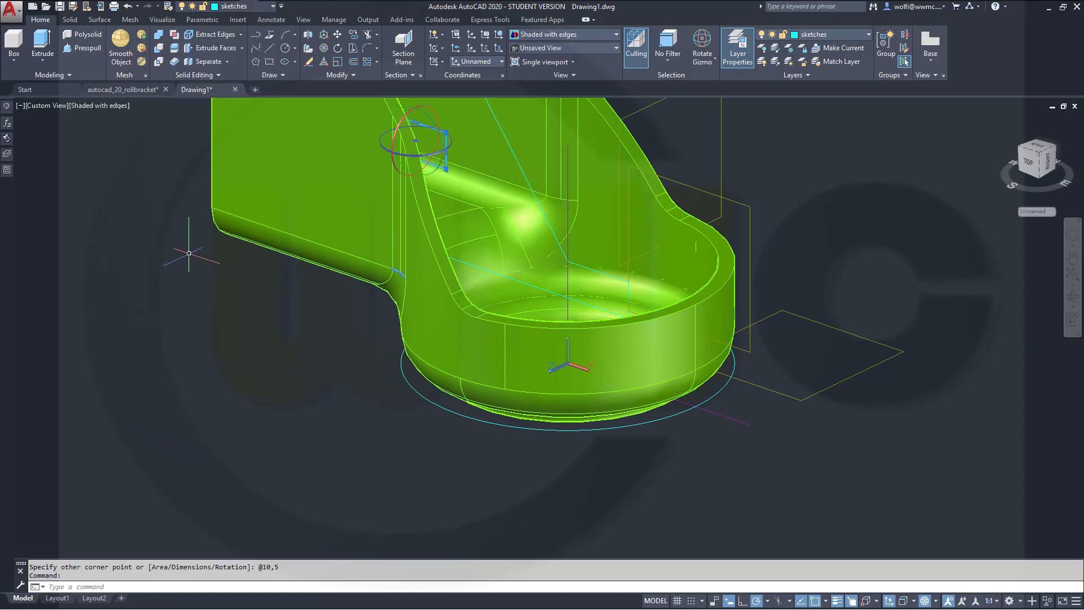
key("Escape")
Extrude the small rectangle as a solid to a height of 50, through the bracket's far side wall
middle_click_drag(184, 246, 132, 313)
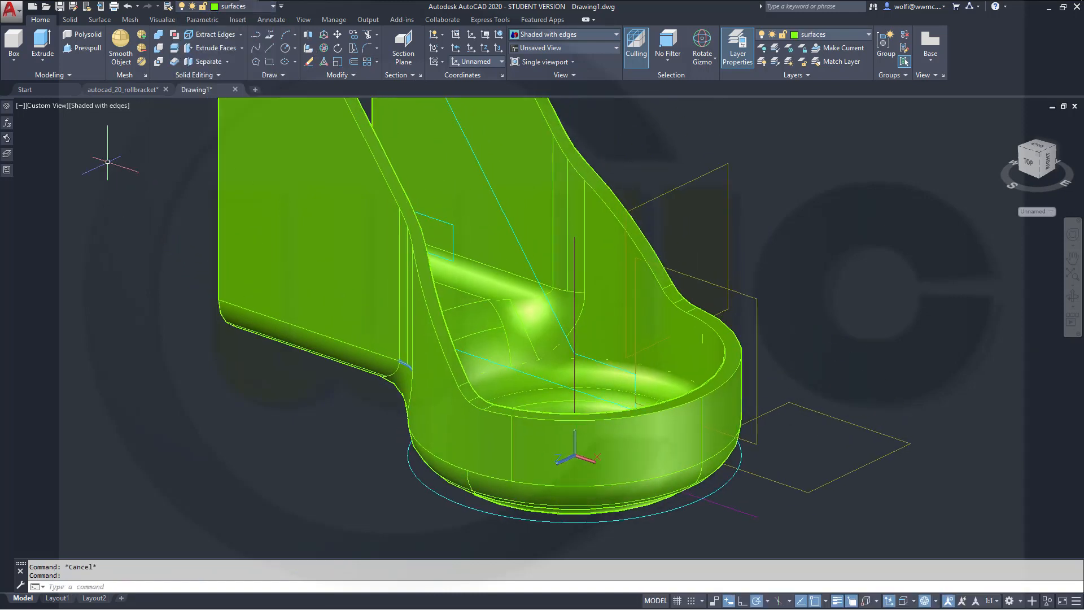
left_click(42, 42)
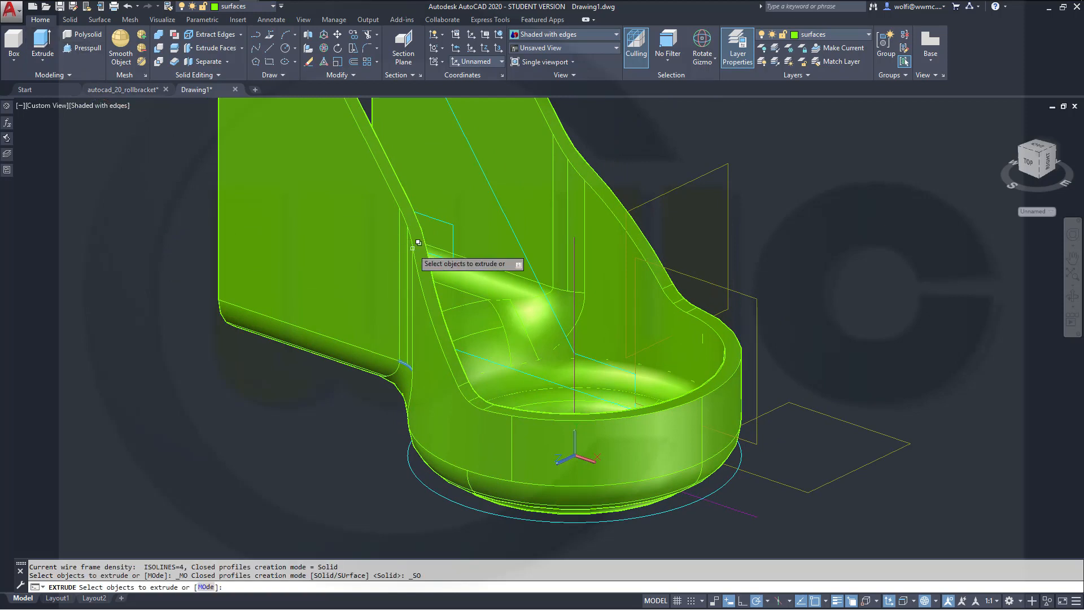
left_click(452, 240)
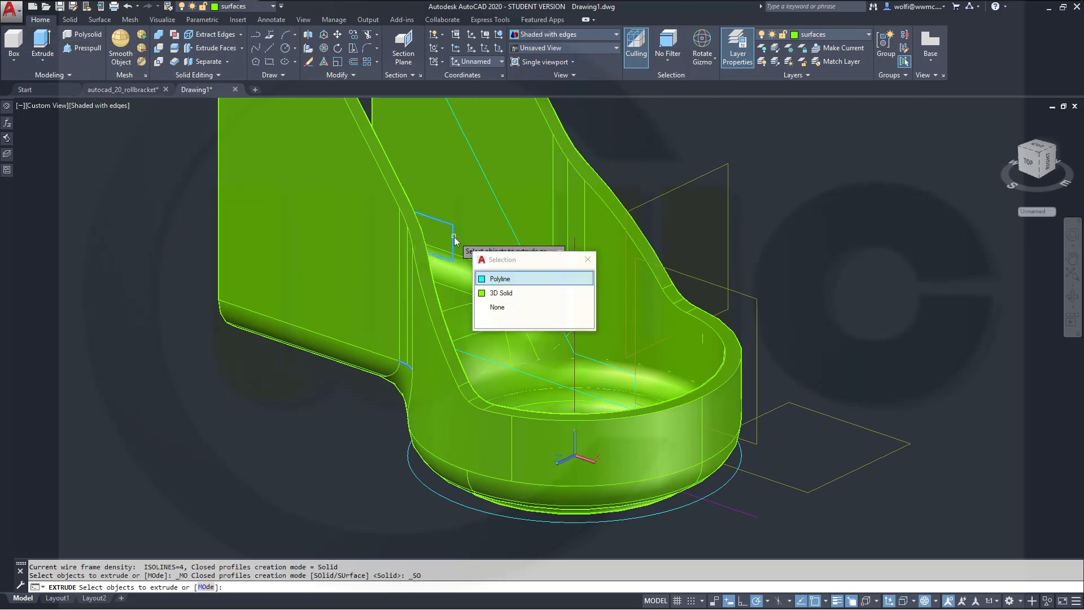
left_click(512, 279)
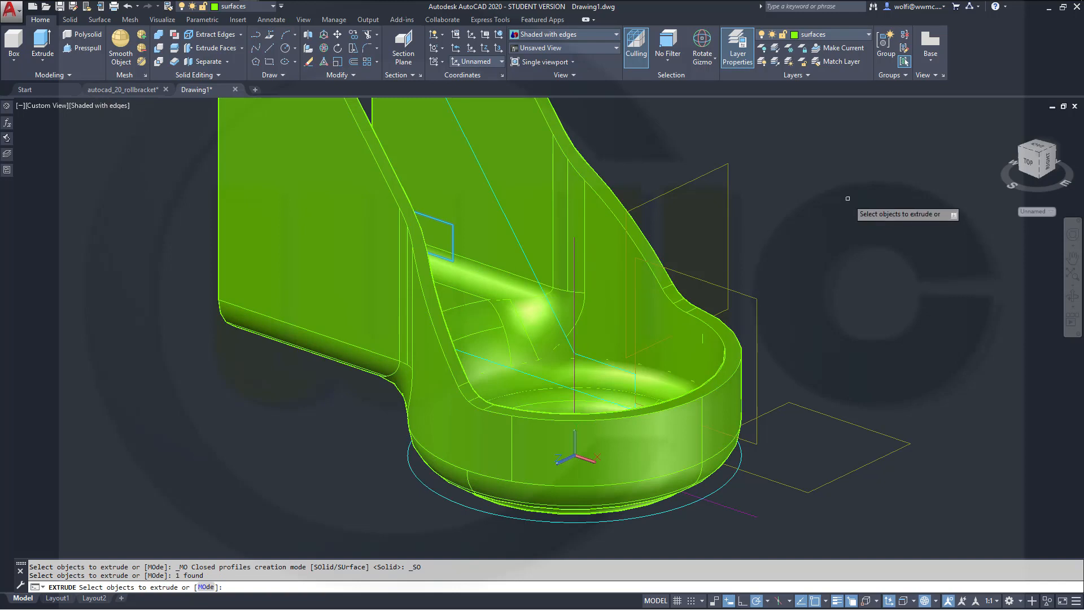
right_click(850, 202)
left_click(870, 207)
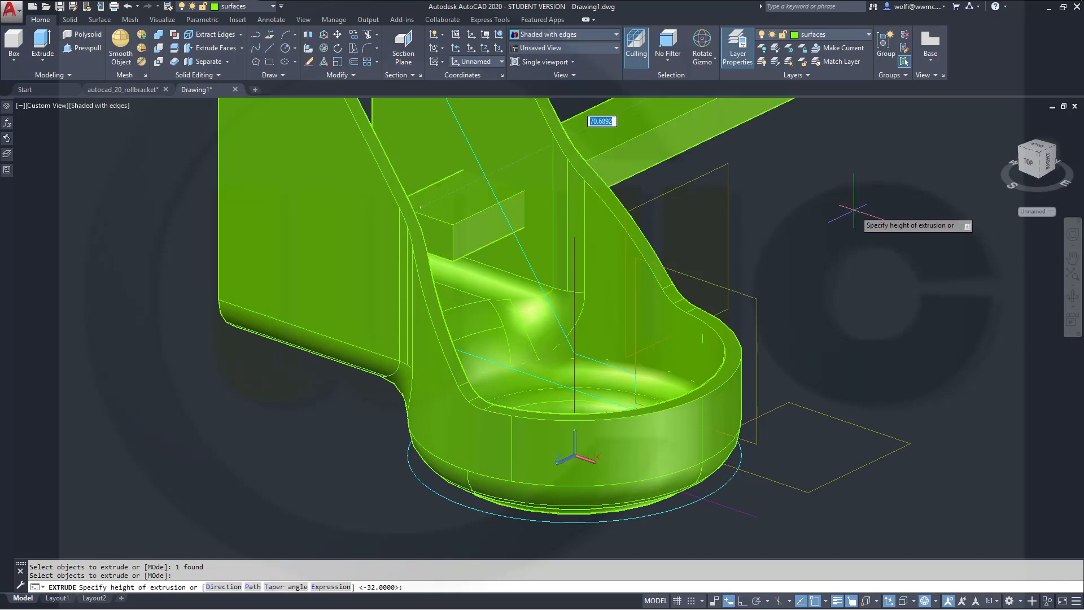
type("50")
key("Return")
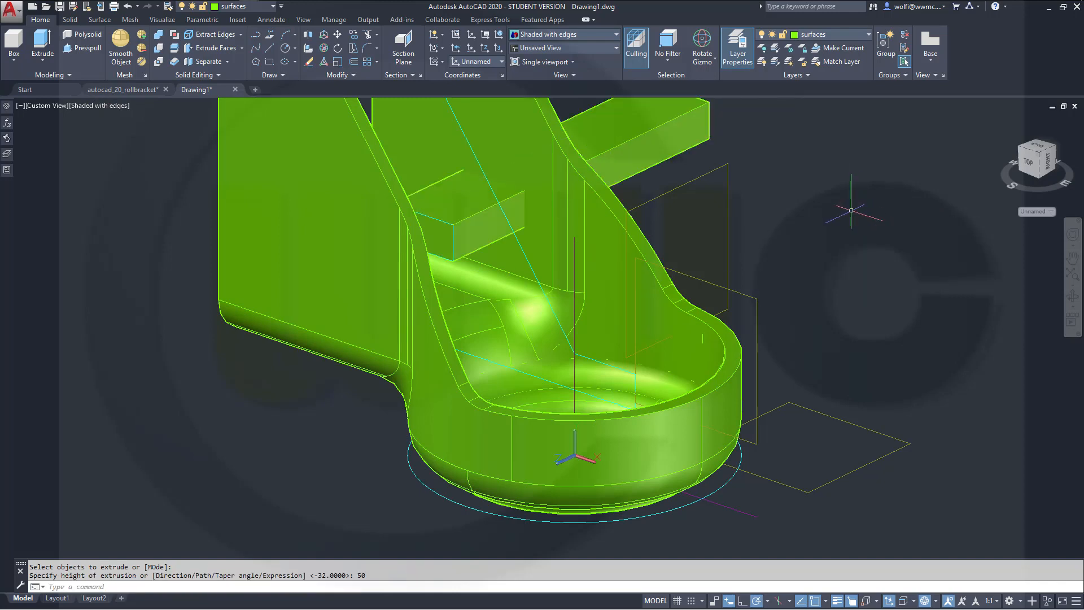
key("Escape")
middle_click_drag(778, 187, 770, 254)
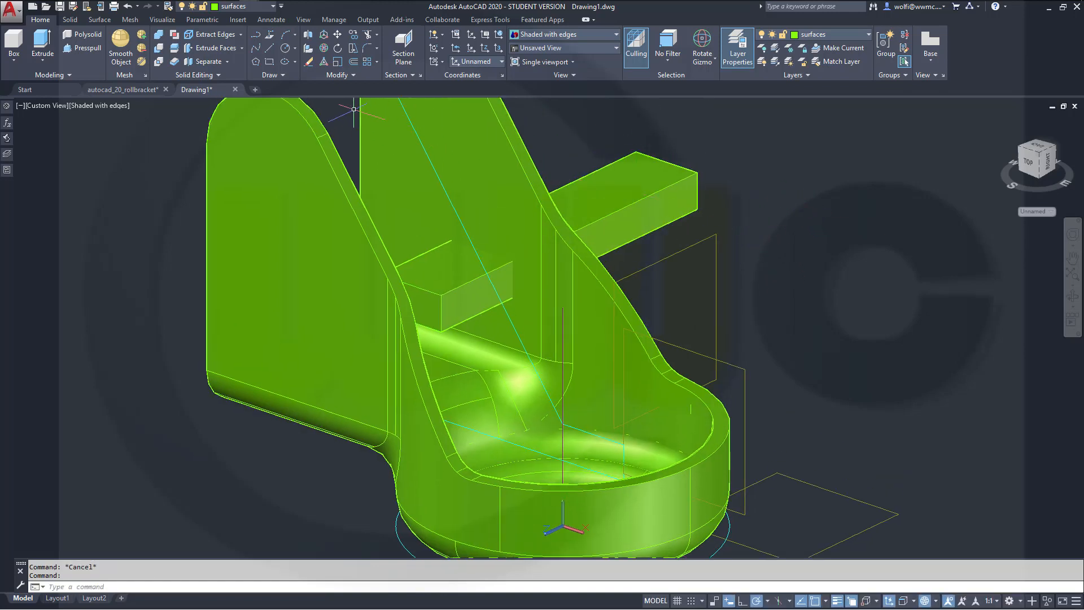
left_click(324, 35)
left_click(628, 205)
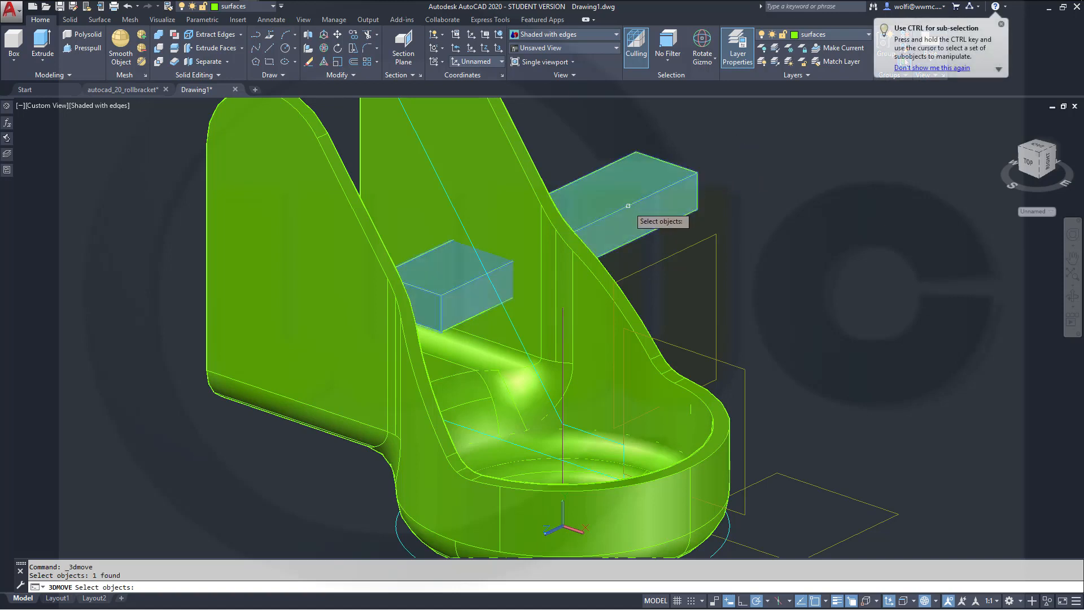
key("Return")
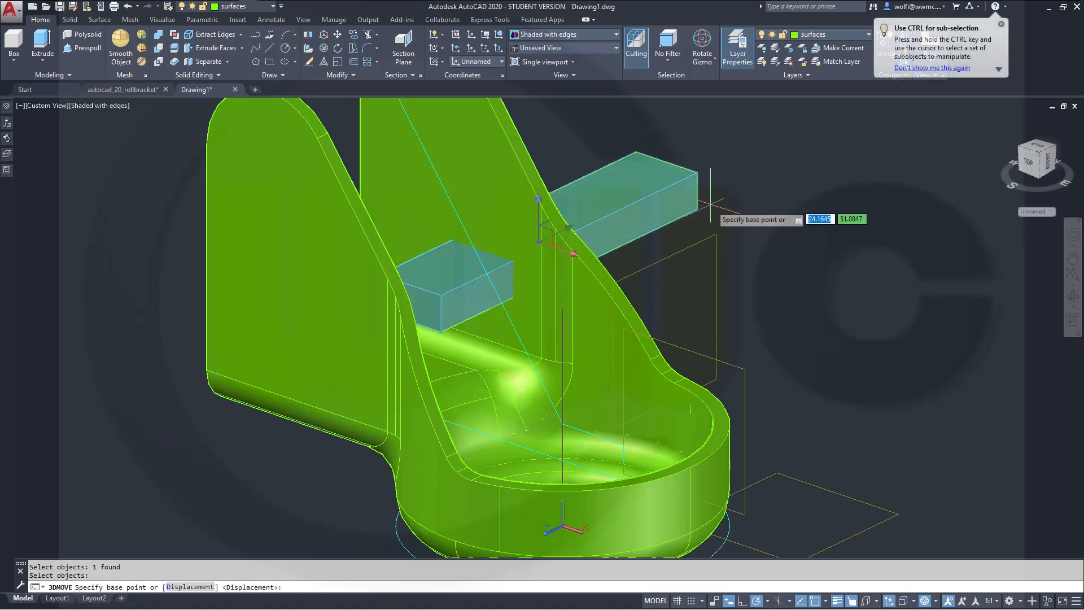
left_click(441, 332)
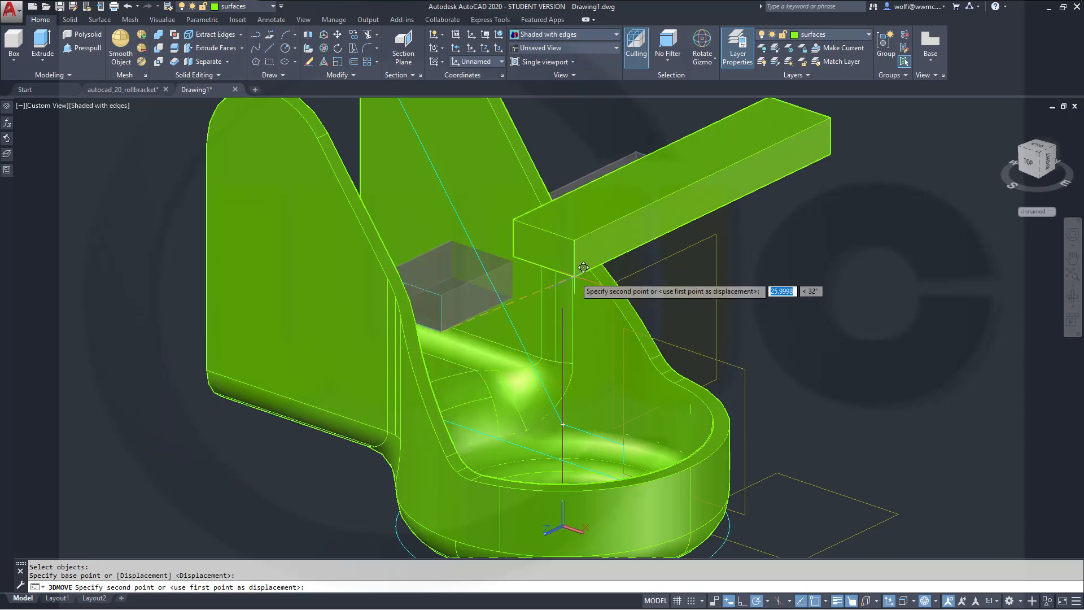
key("Escape")
key("Escape")
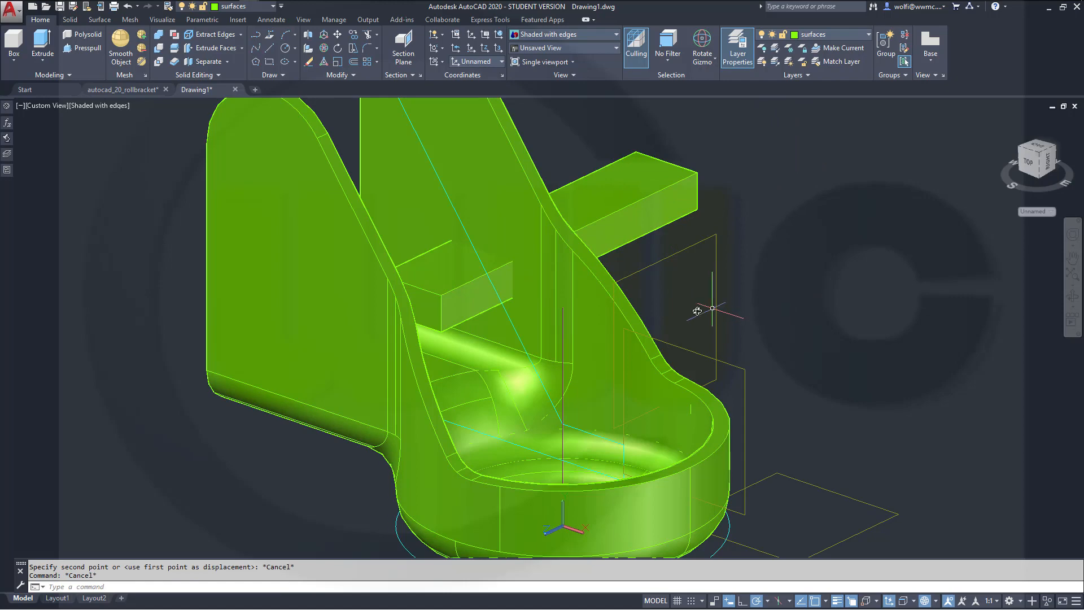
Move the extruded bar 25 along its length from its front corner, centring it across the bracket's two side walls
middle_click_drag(697, 312, 254, 90, "shift")
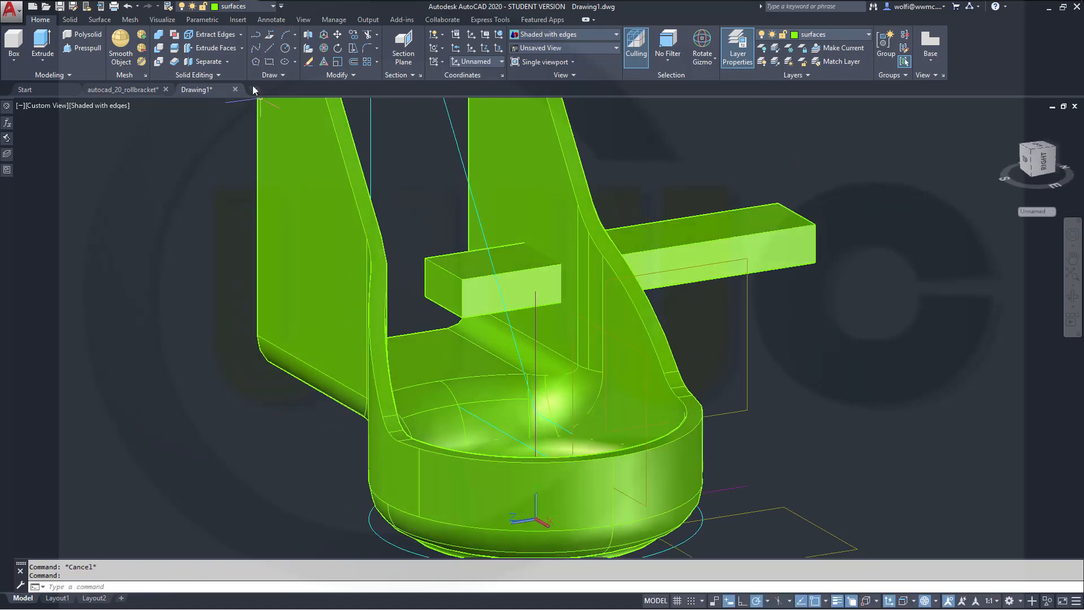
left_click(323, 38)
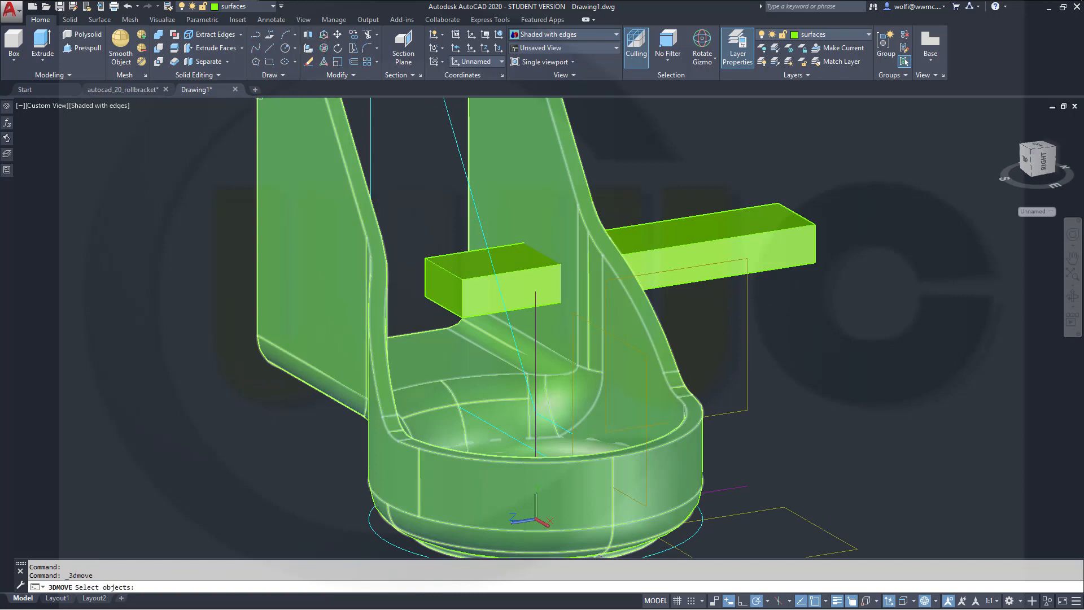
left_click(458, 300)
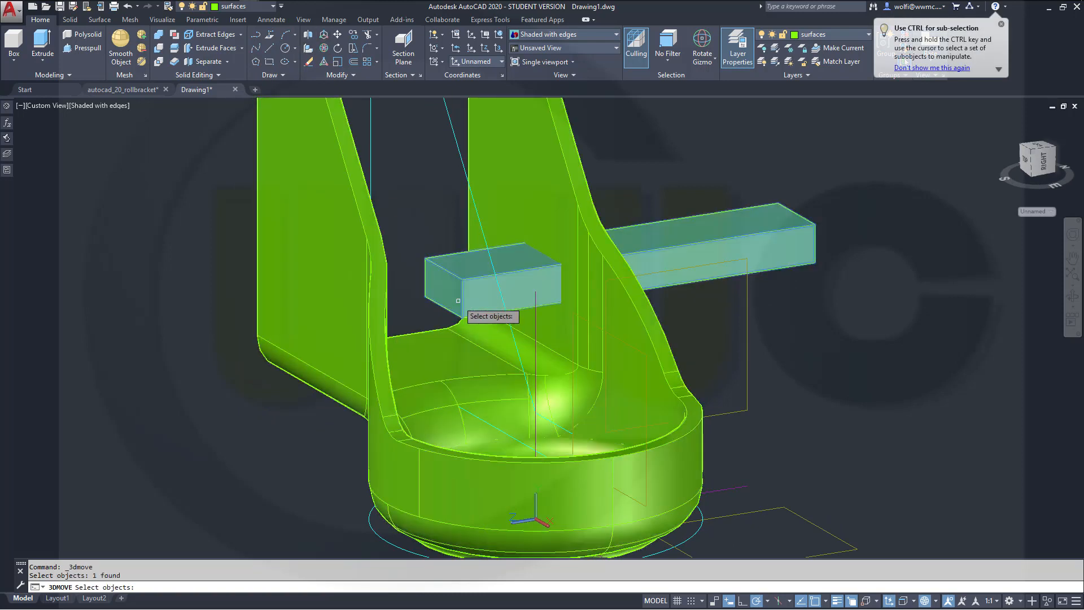
key("Return")
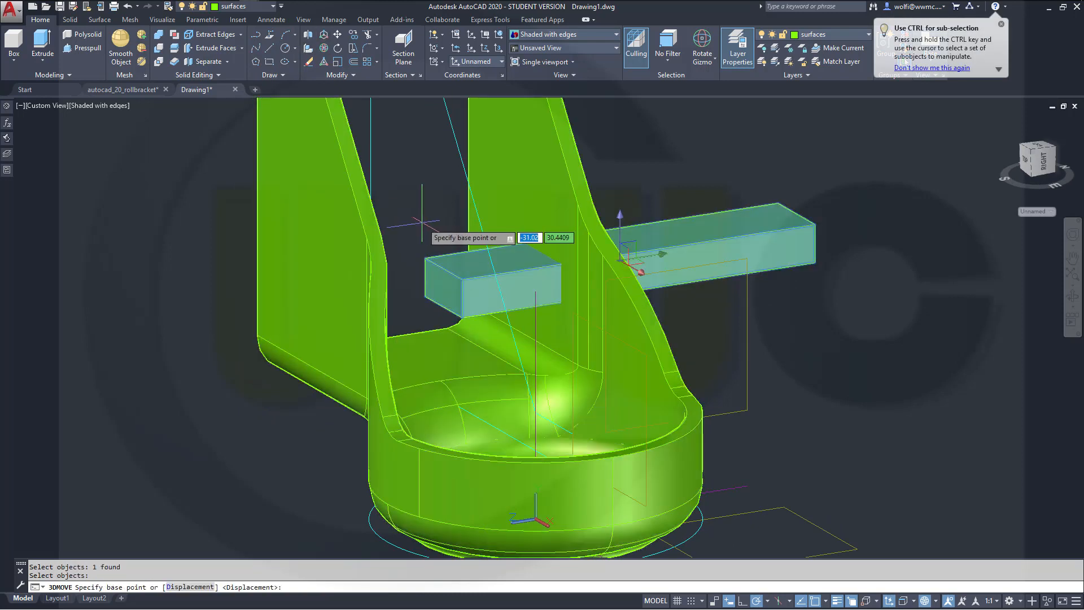
left_click(465, 278)
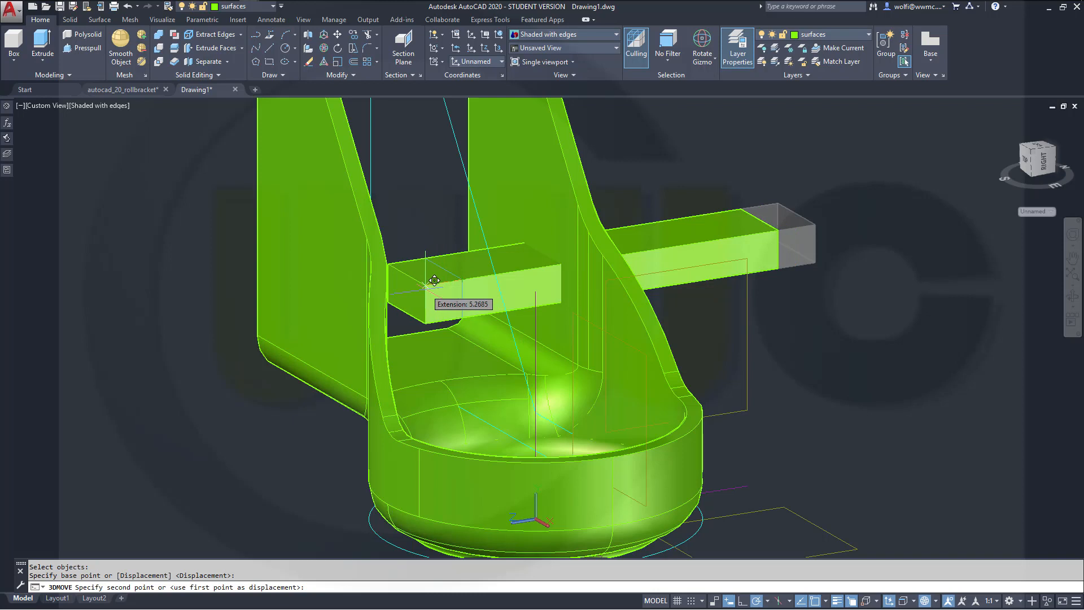
type("25")
key("Return")
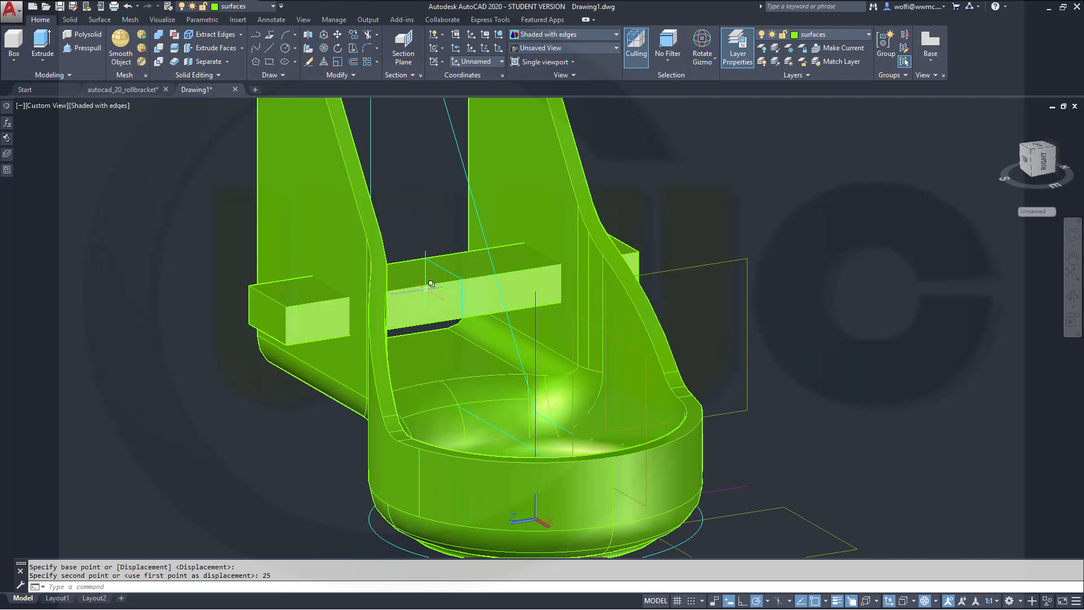
Start an edge fillet with radius 5 on the upper front edge of the crossbar
left_click_drag(735, 267, 698, 250)
middle_click_drag(698, 250, 578, 132, "shift")
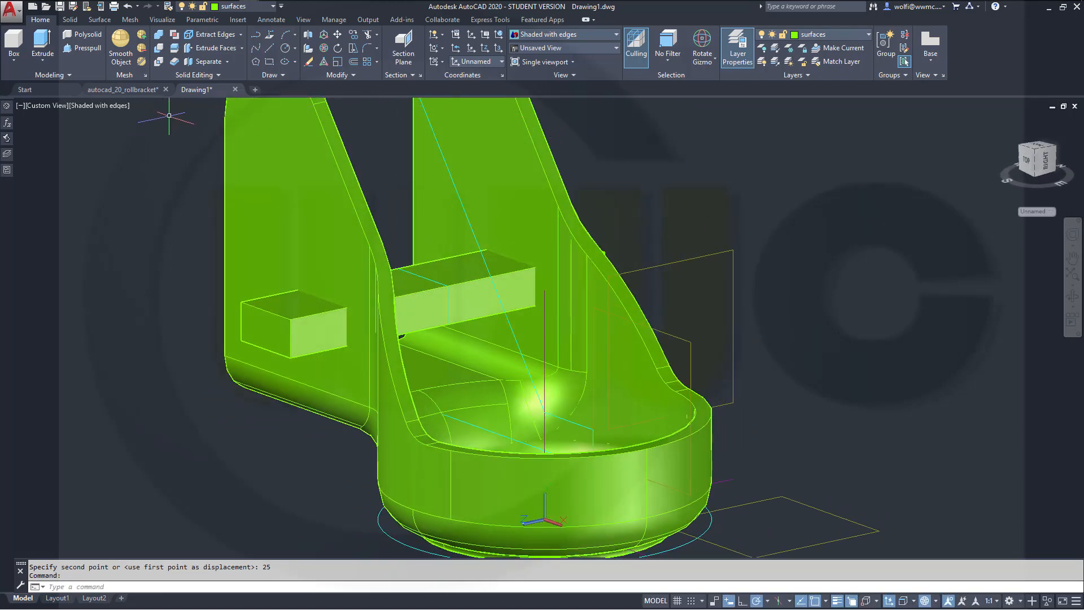
left_click(71, 21)
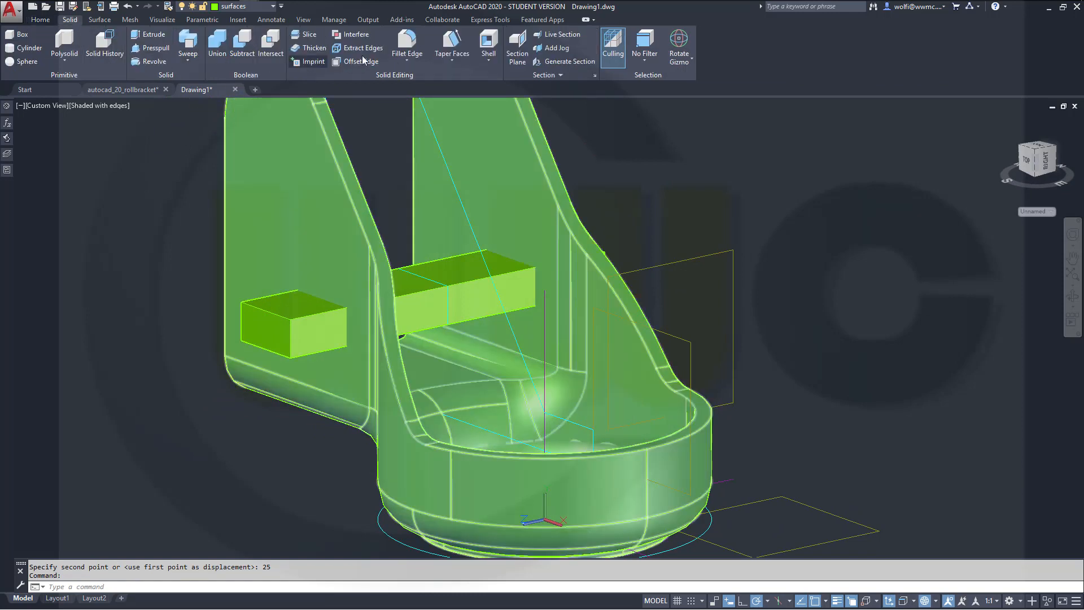
left_click(399, 44)
right_click(742, 181)
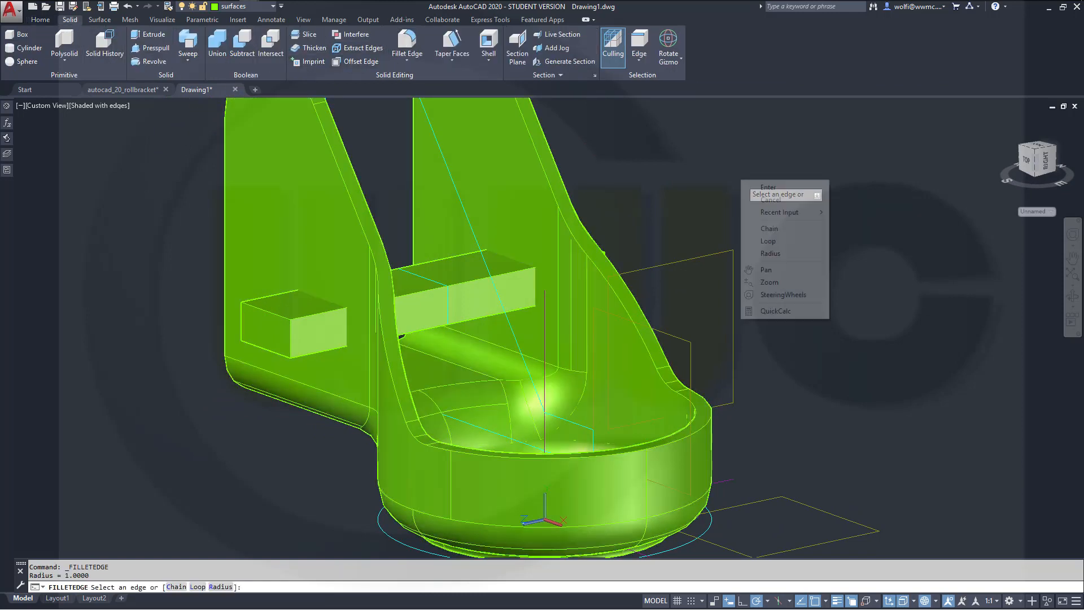
left_click(768, 254)
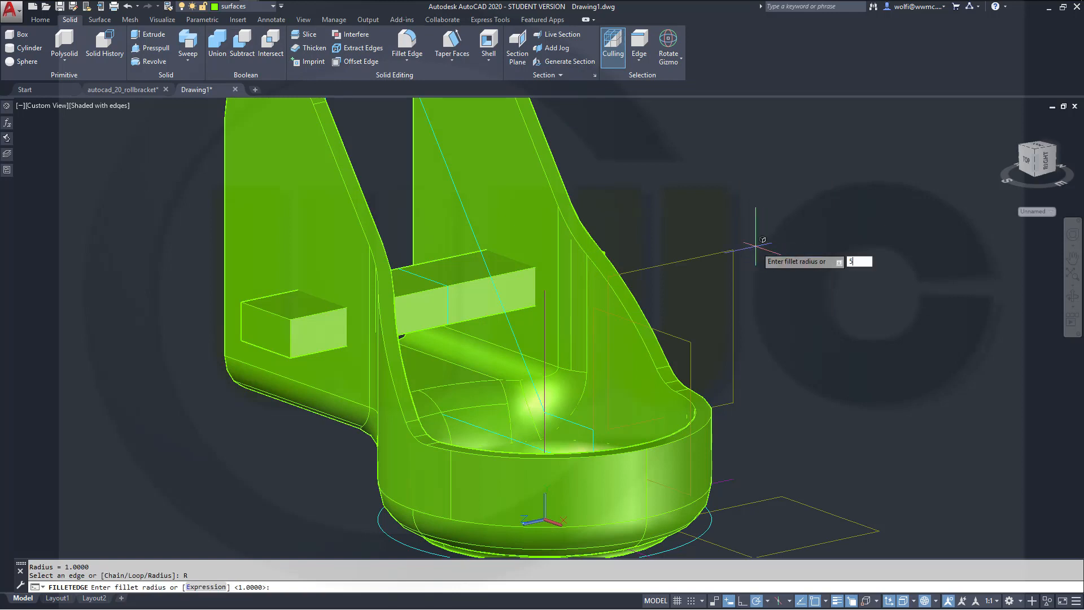
key("Return")
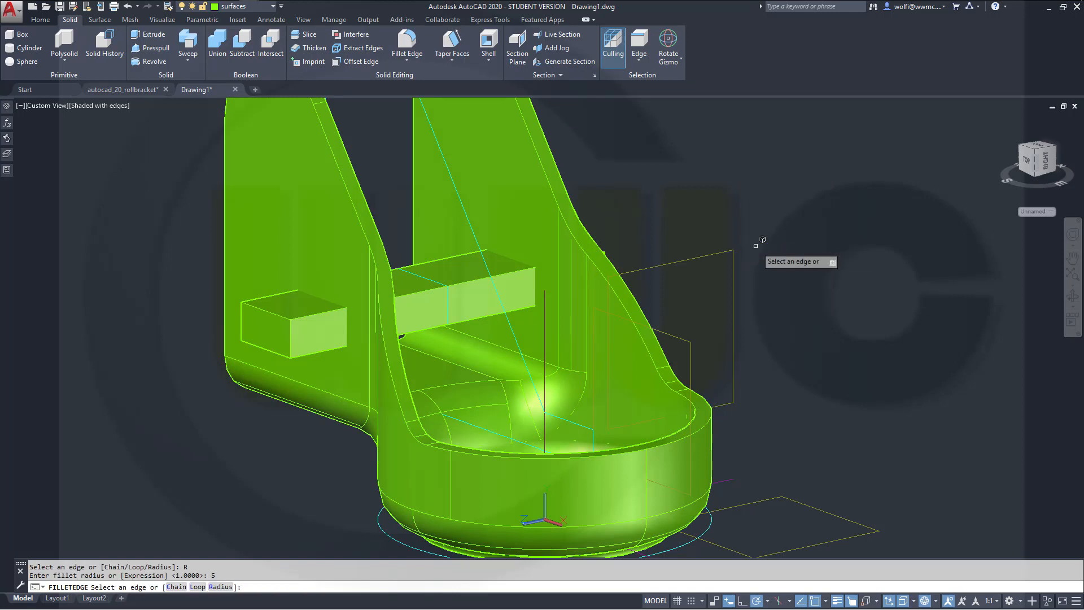
left_click(302, 314)
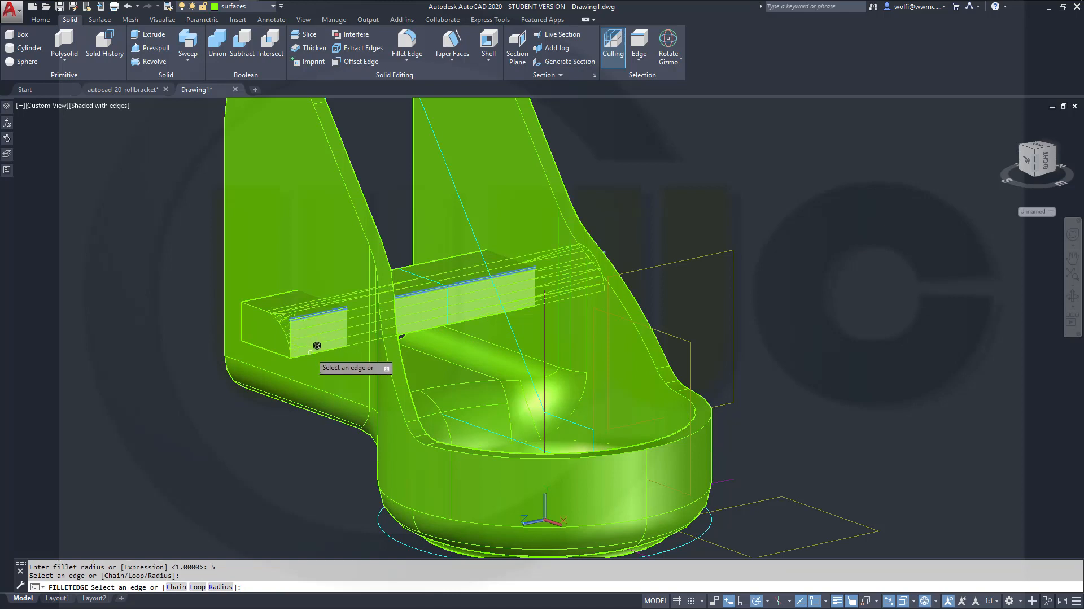
Change the edge fillet radius to 2.5 and round all four lengthwise edges of the crossbar
right_click(179, 392)
left_click(205, 468)
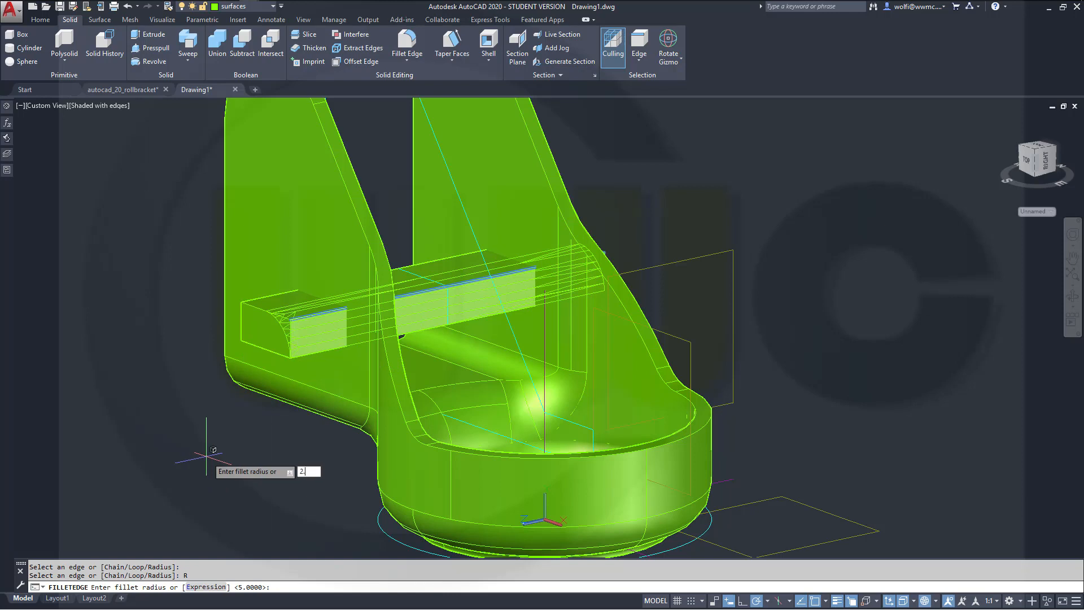
key("Return")
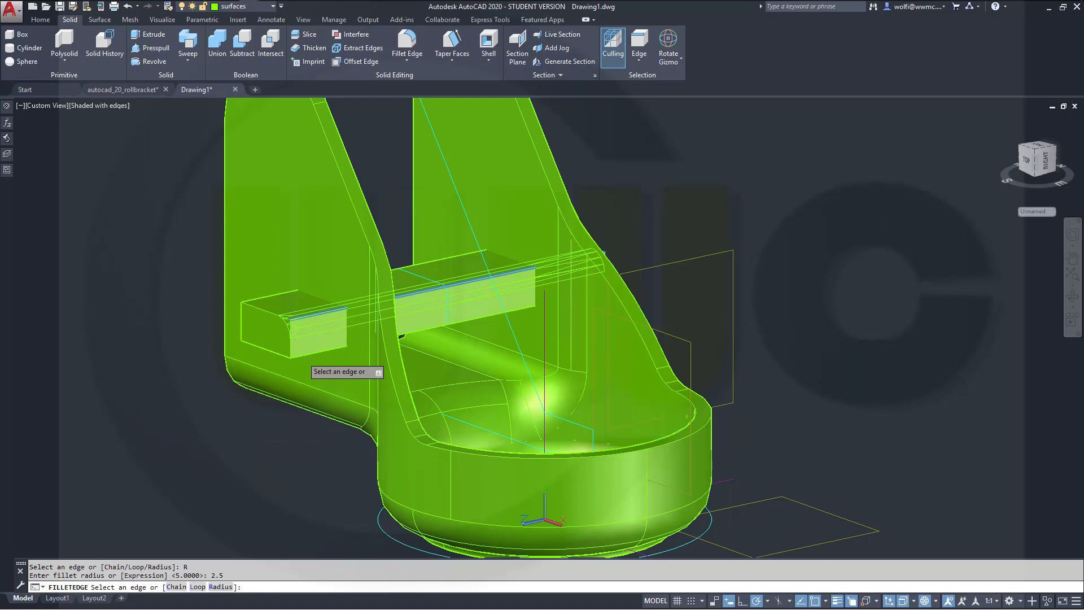
left_click(299, 354)
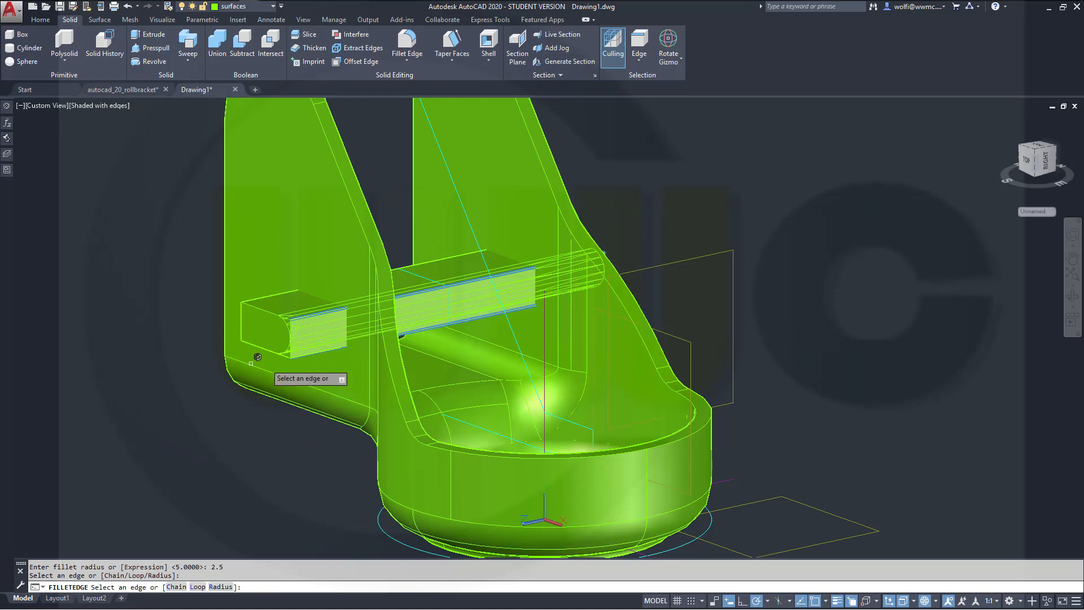
left_click(259, 297)
middle_click_drag(294, 377, 487, 358, "shift")
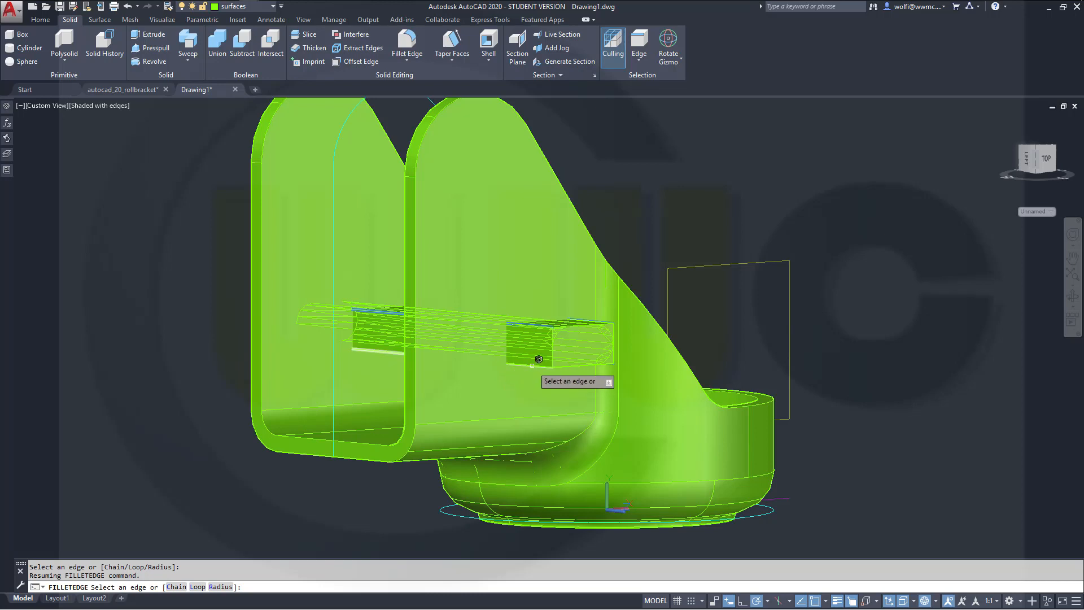
key("Return")
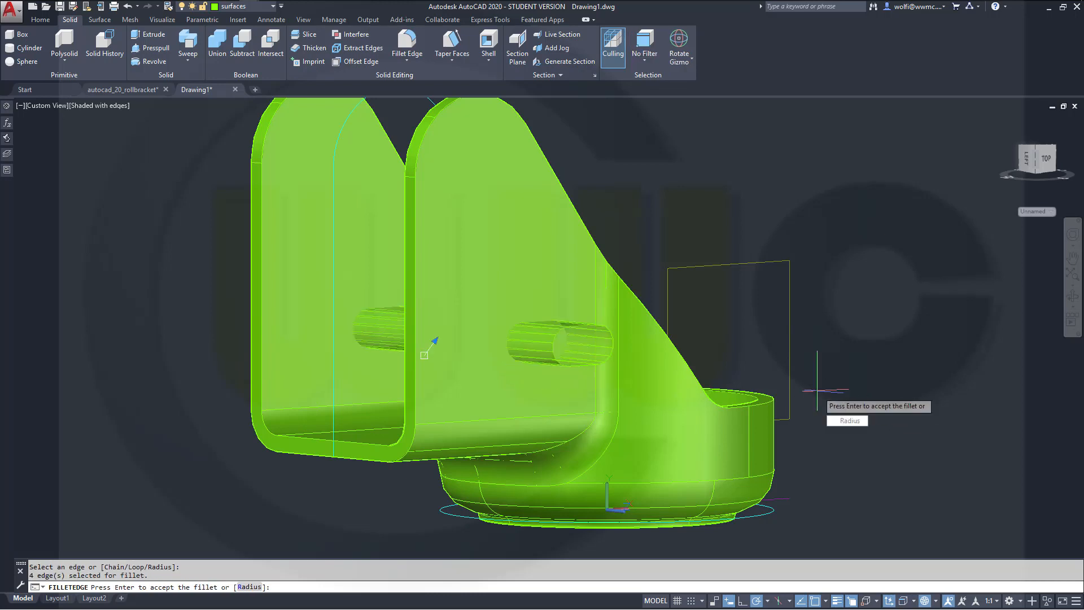
key("Return")
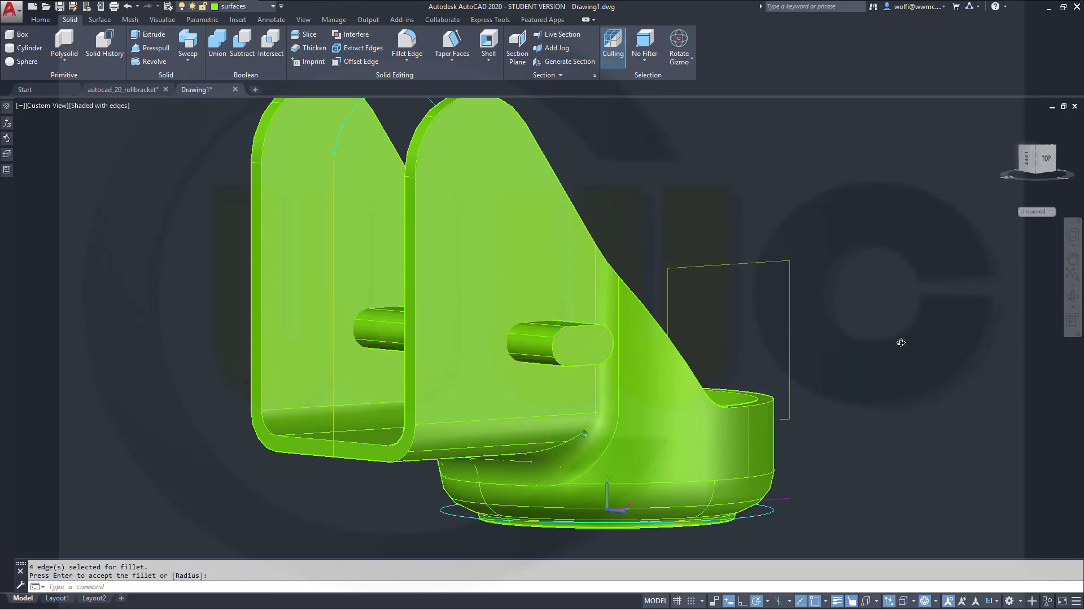
Subtract the rounded crossbar from the bracket to cut a slot through both side walls
middle_click_drag(901, 343, 757, 435, "shift")
scroll(601, 243, "up", 3)
scroll(643, 301, "down", 7)
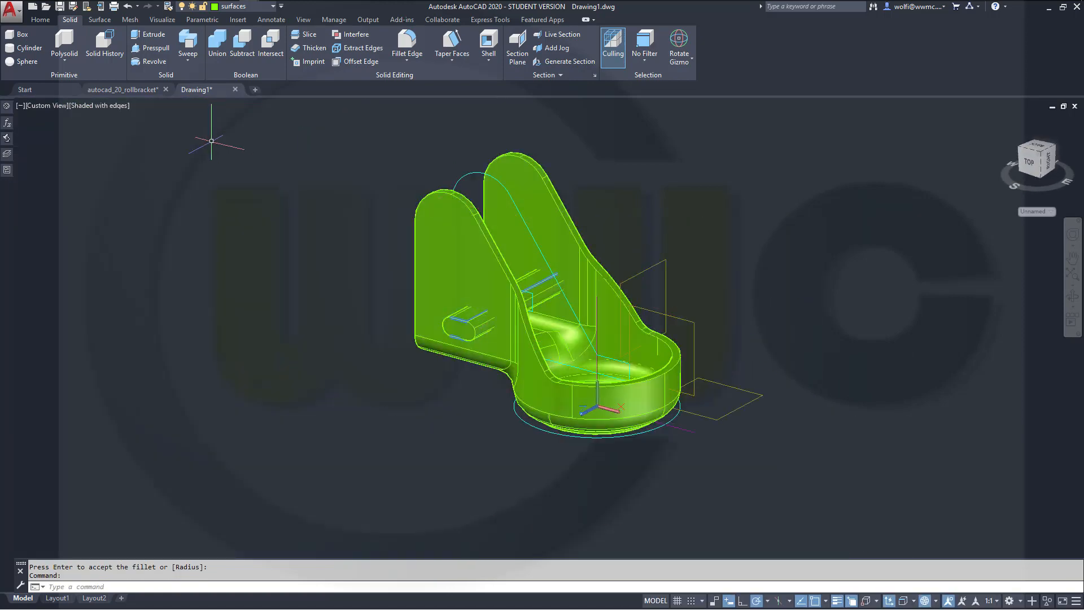
left_click(244, 46)
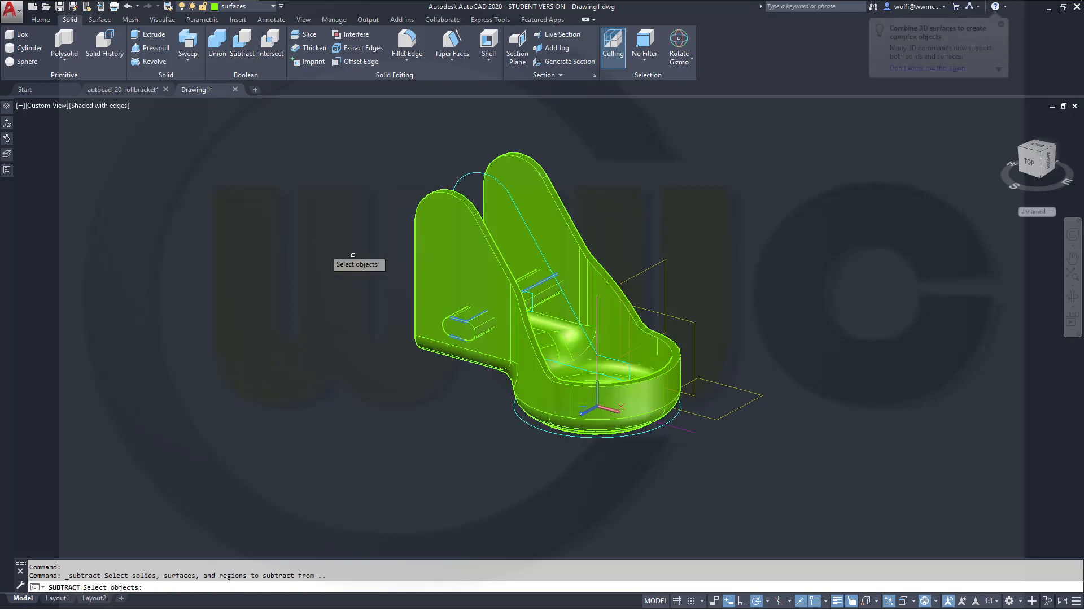
left_click(439, 248)
key("Return")
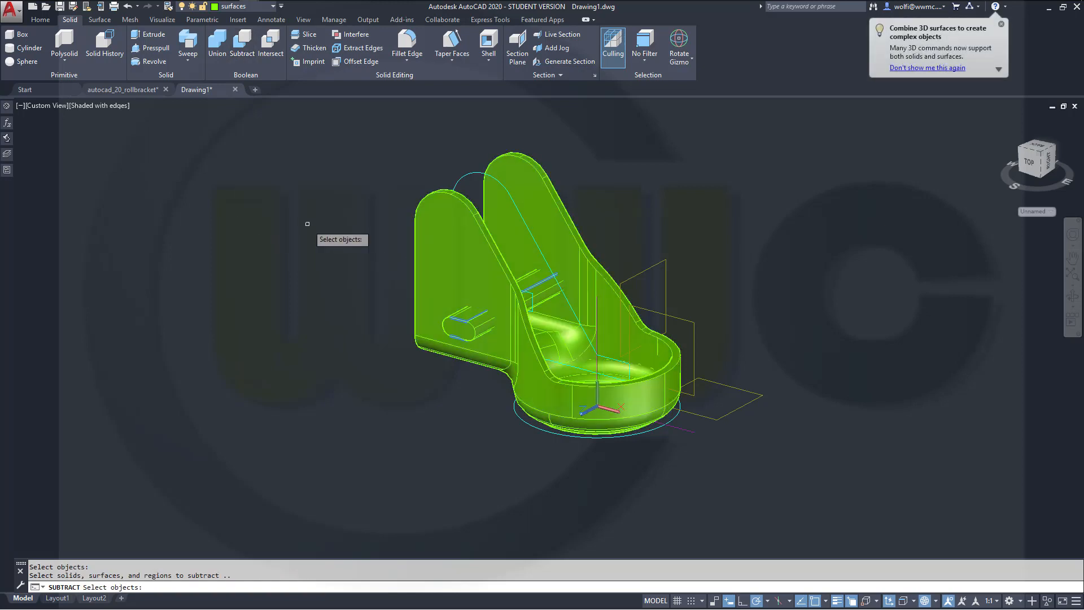
left_click(479, 321)
left_click(526, 370)
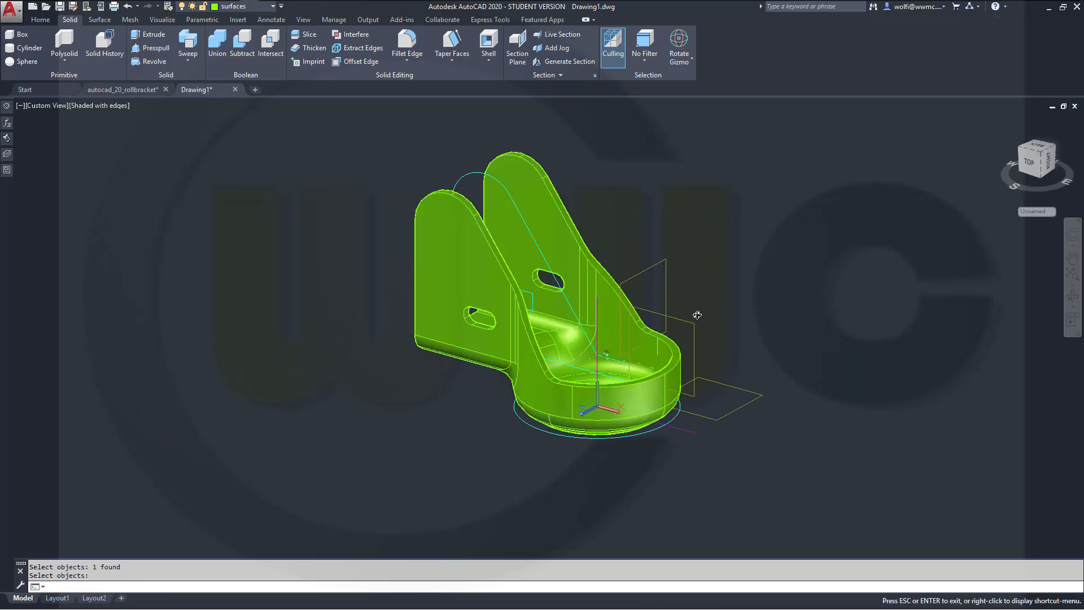
key("Return")
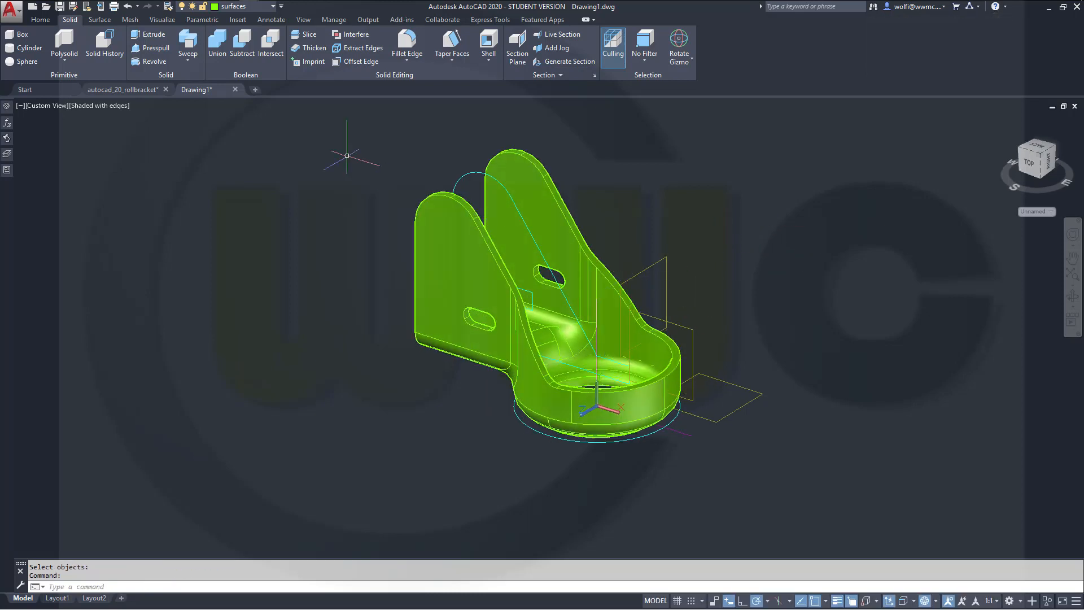
Turn off the sketches layer so that only the bracket and reference planes are shown
left_click(273, 7)
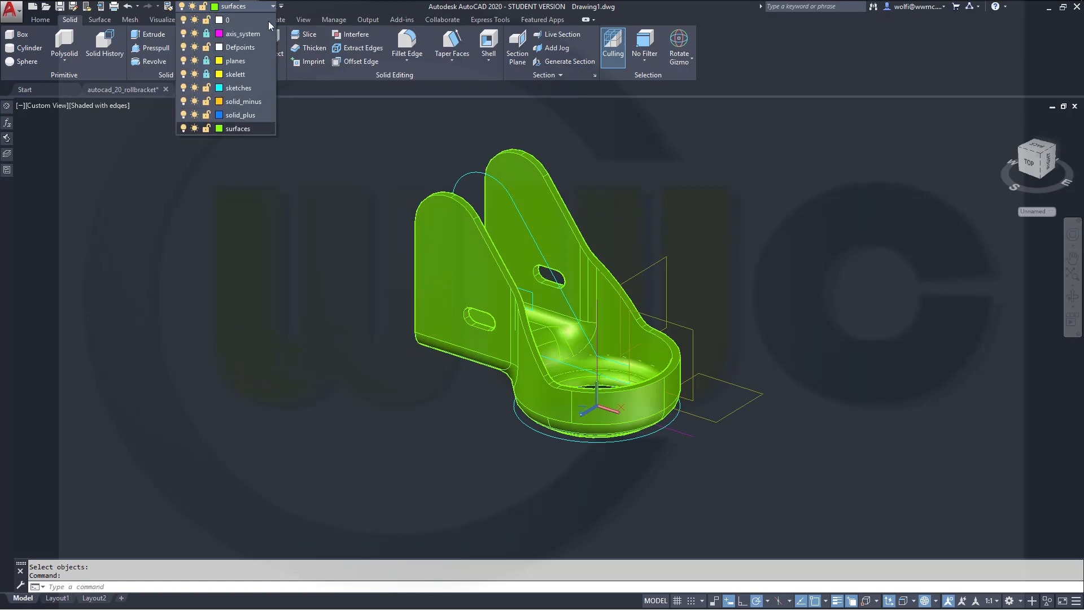
left_click(185, 89)
left_click(303, 222)
key("Escape")
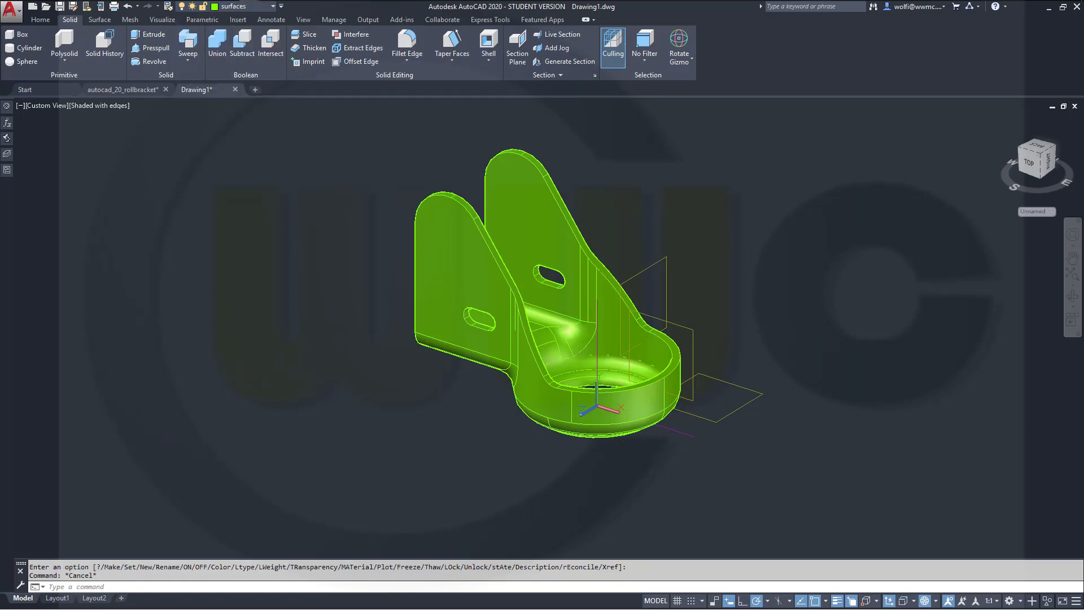
Make solid_plus the current layer
middle_click_drag(331, 276, 339, 308)
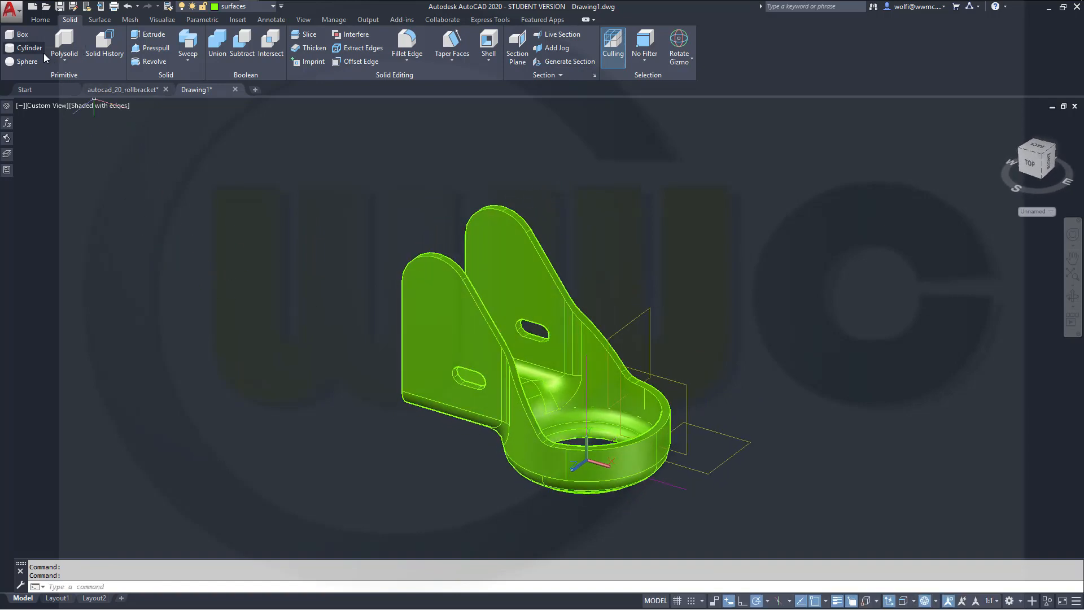
left_click(273, 7)
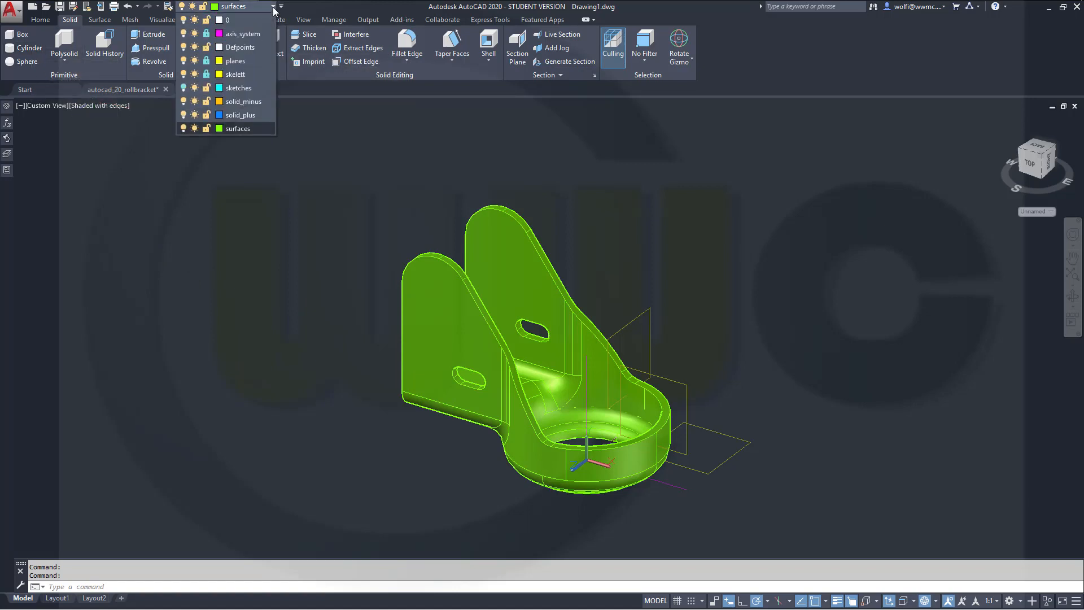
left_click(266, 114)
Create a cylinder of radius 5 and height 50, centred on the rounded upper end of the near side wall
left_click(19, 49)
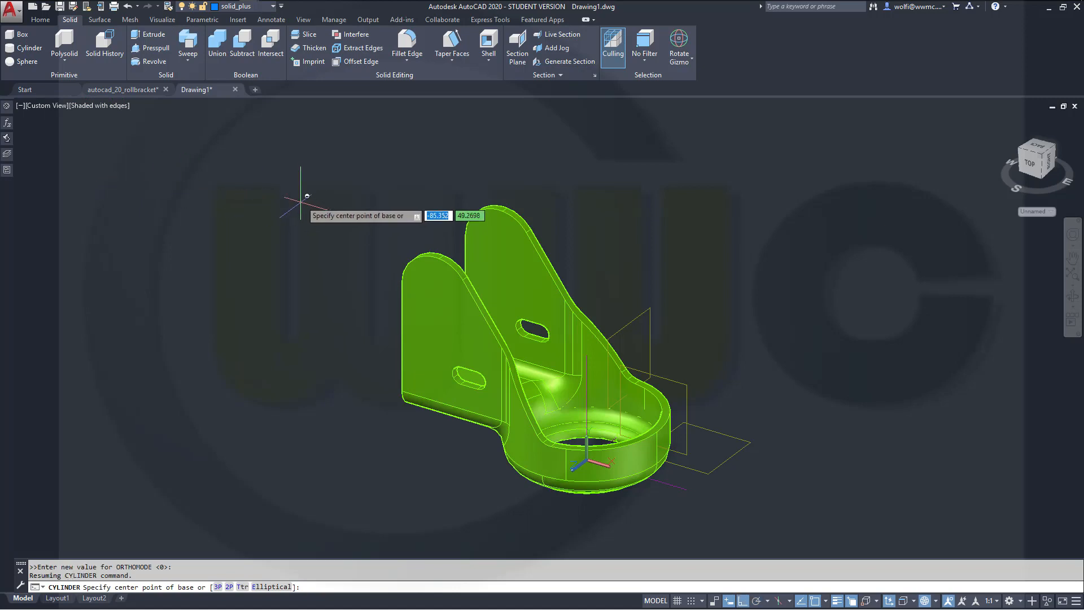
mouse_move(303, 175)
middle_mouse_down("shift")
mouse_move(317, 186)
mouse_move(324, 177)
mouse_move(298, 194)
middle_mouse_up("shift")
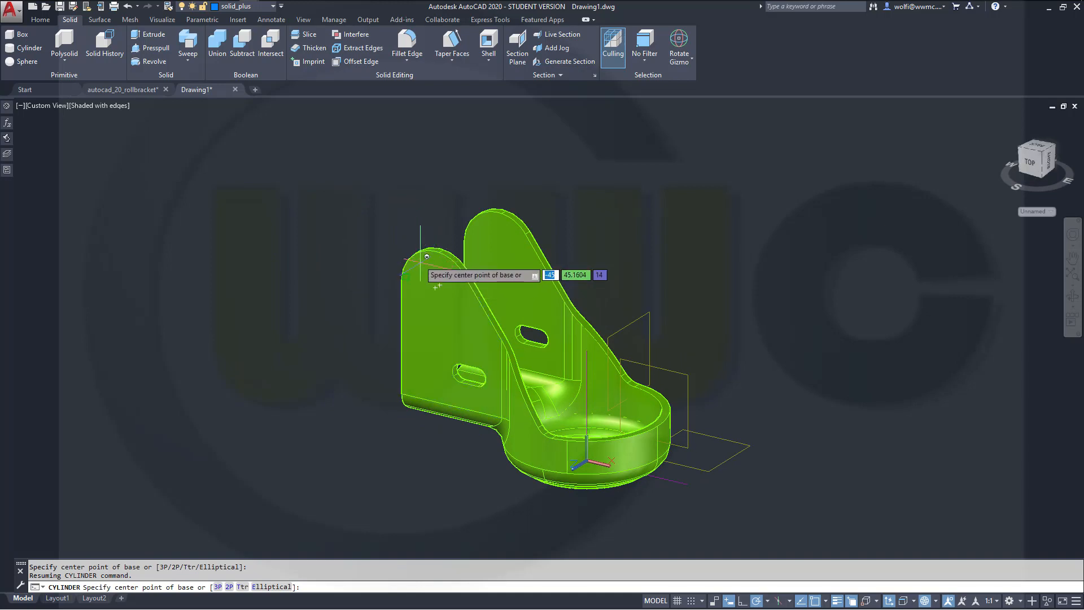
middle_click_drag(421, 282, 472, 284, "shift")
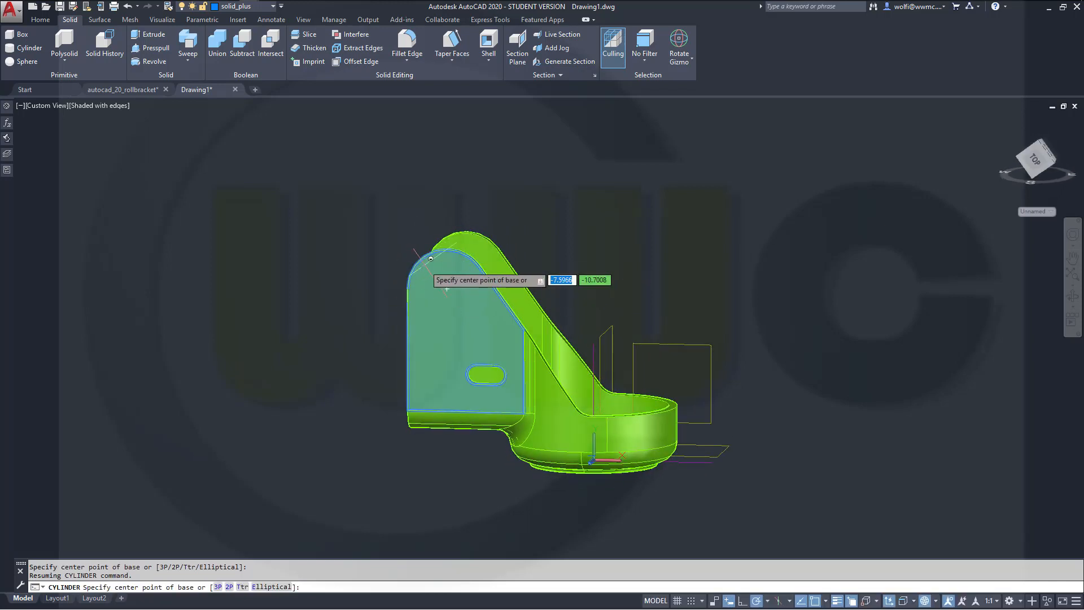
right_click(389, 234, "shift")
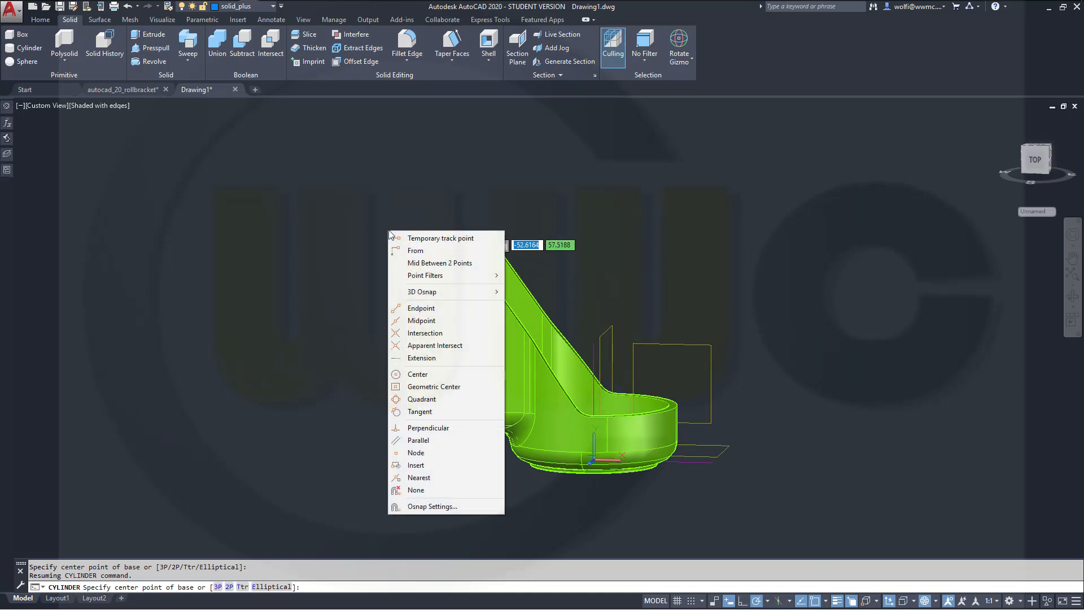
mouse_move(418, 292)
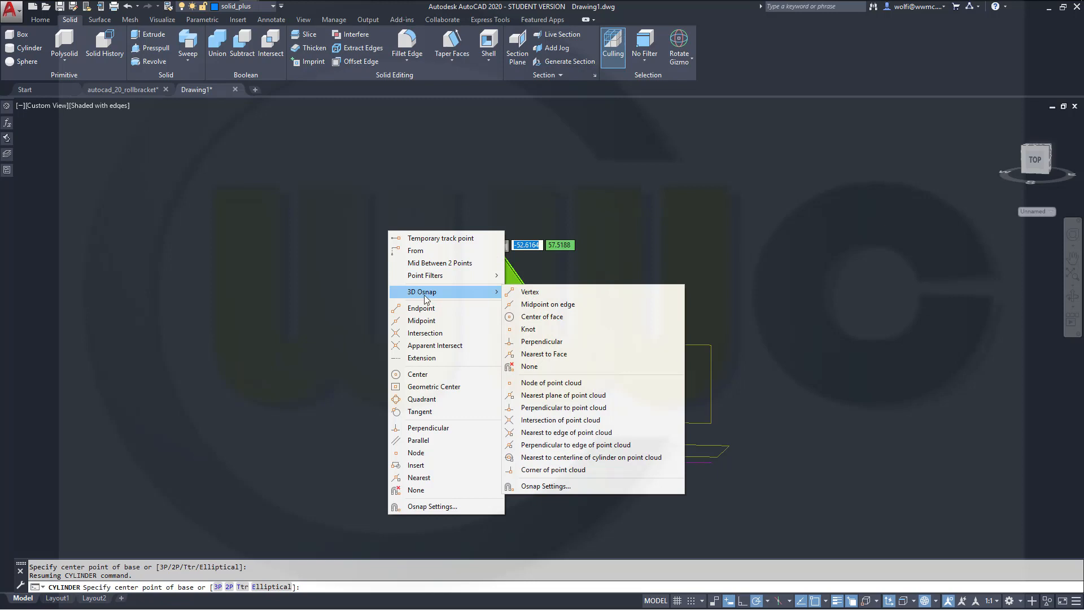
left_click(430, 377)
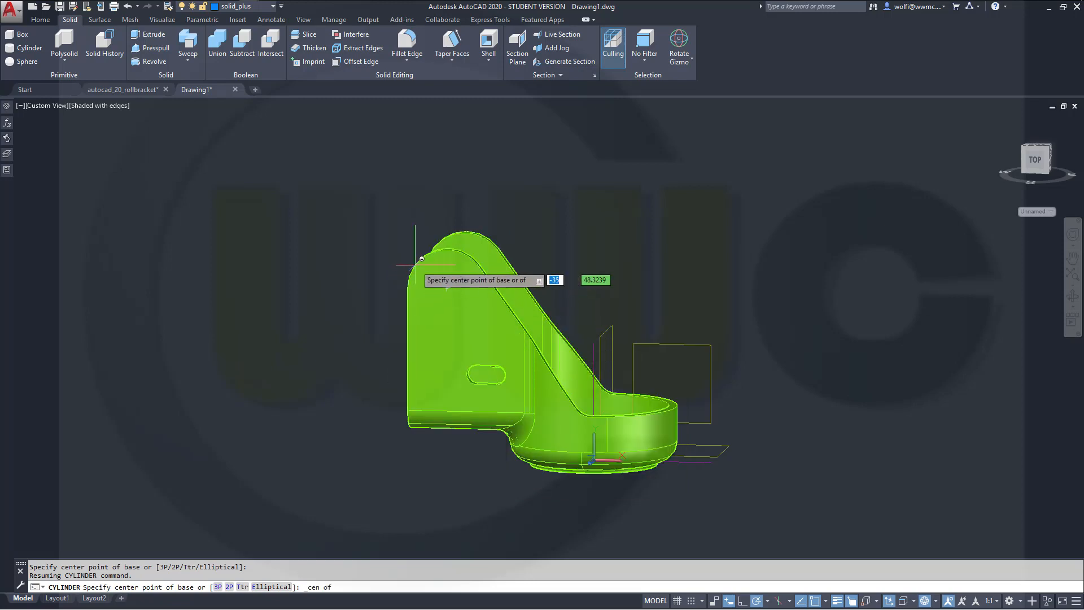
left_click(447, 289)
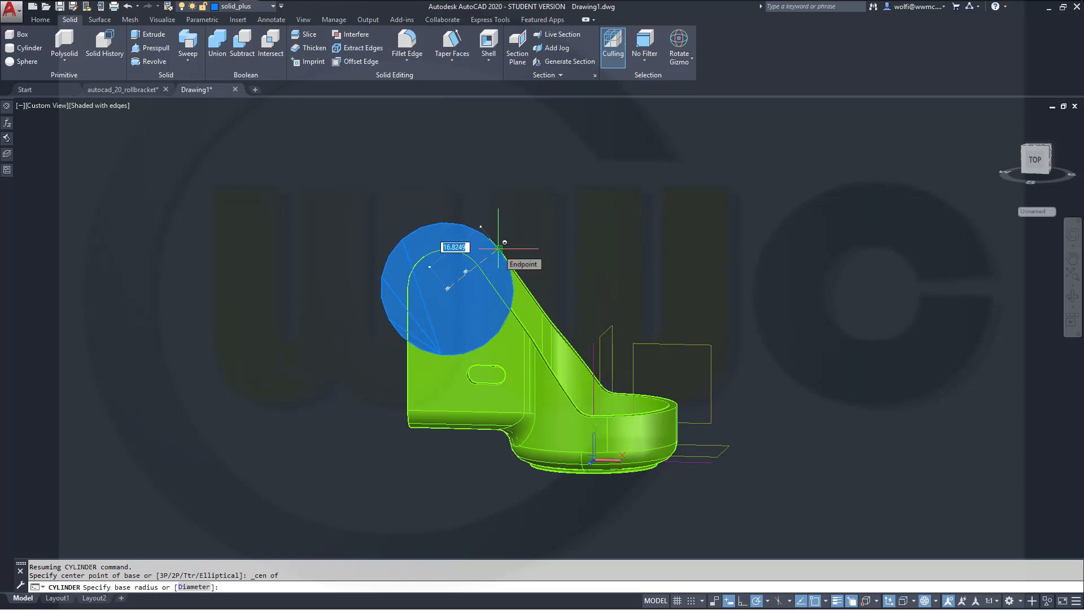
key("Return")
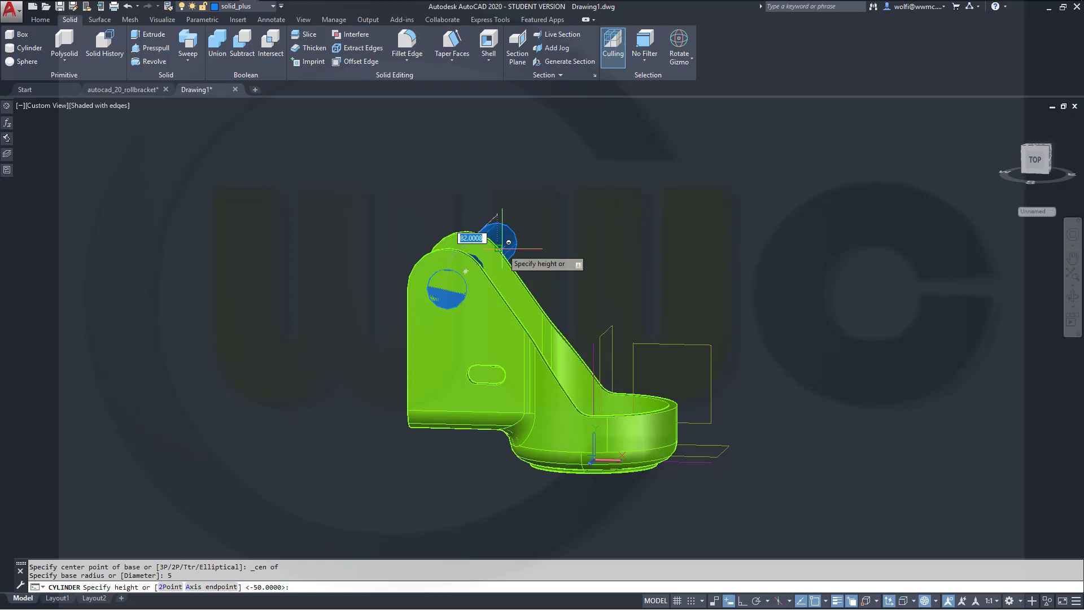
type("50")
key("Return")
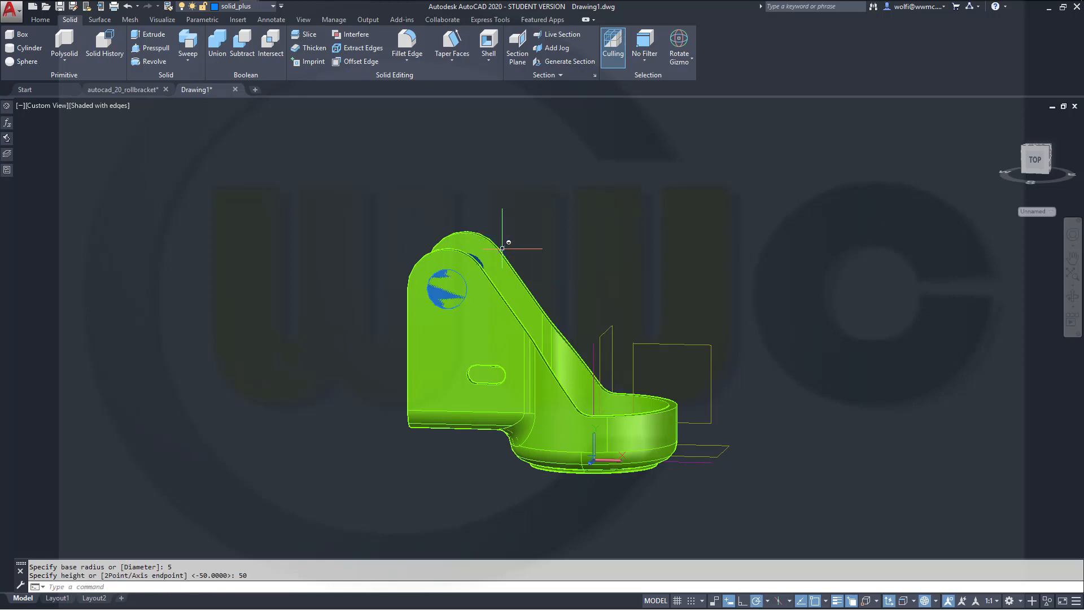
key("Escape")
Subtract the cylinder from the bracket to cut round holes through the upper ends of both side walls
middle_click_drag(557, 271, 392, 305, "shift")
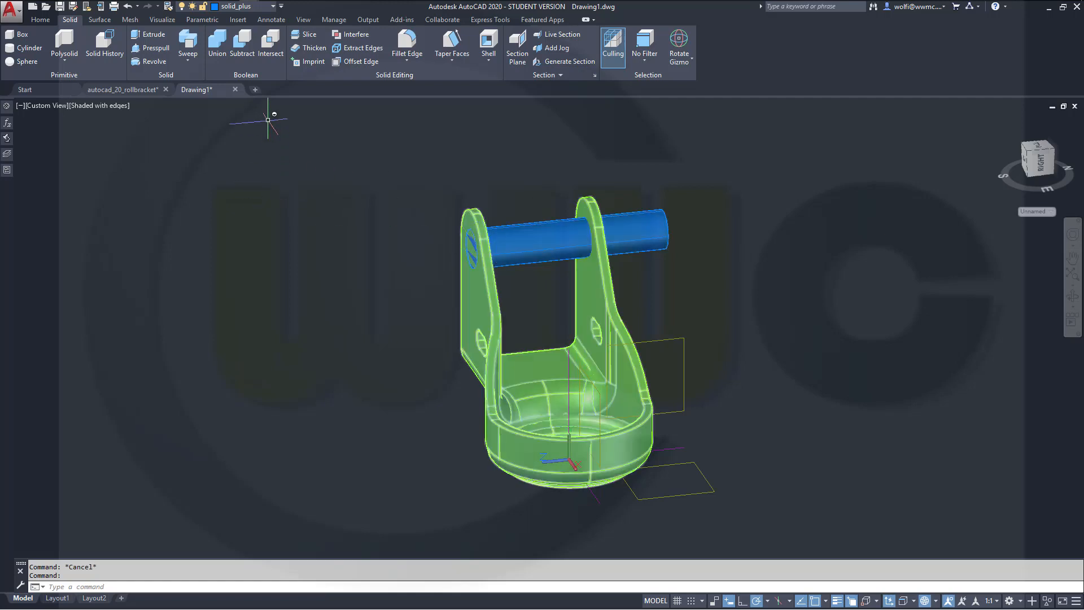
left_click(481, 314)
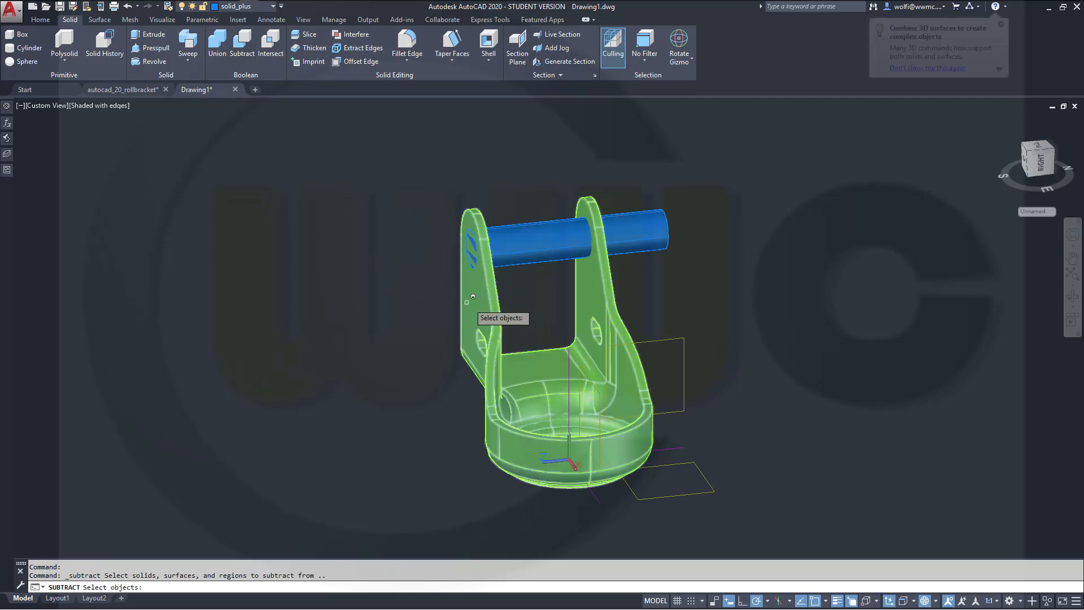
key("Return")
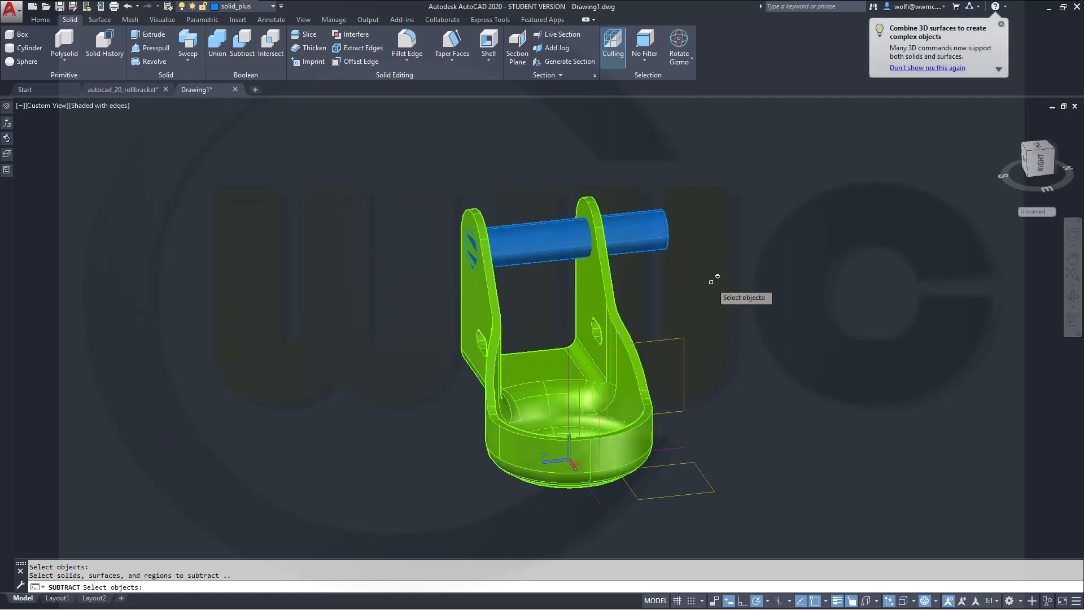
left_click(557, 237)
key("Return")
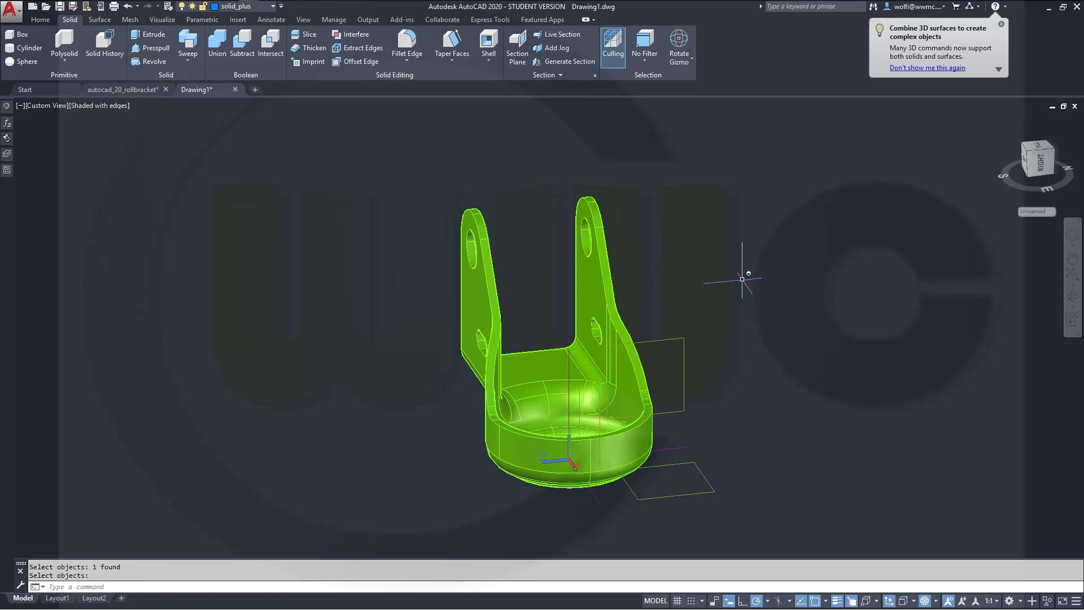
middle_click_drag(710, 294, 827, 257, "shift")
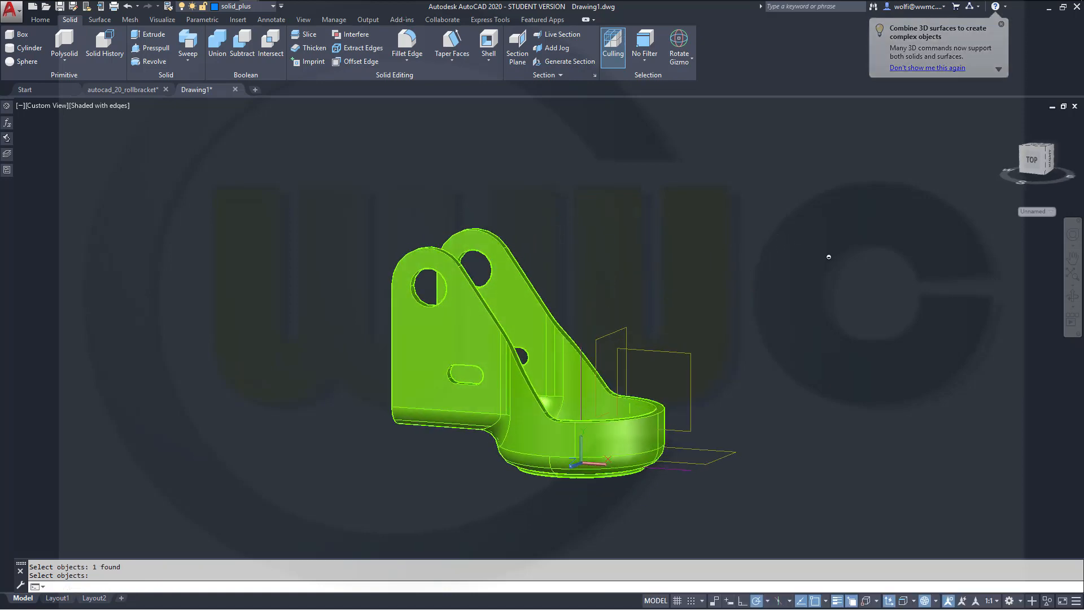
scroll(533, 408, "up", 5)
scroll(532, 407, "down", 5)
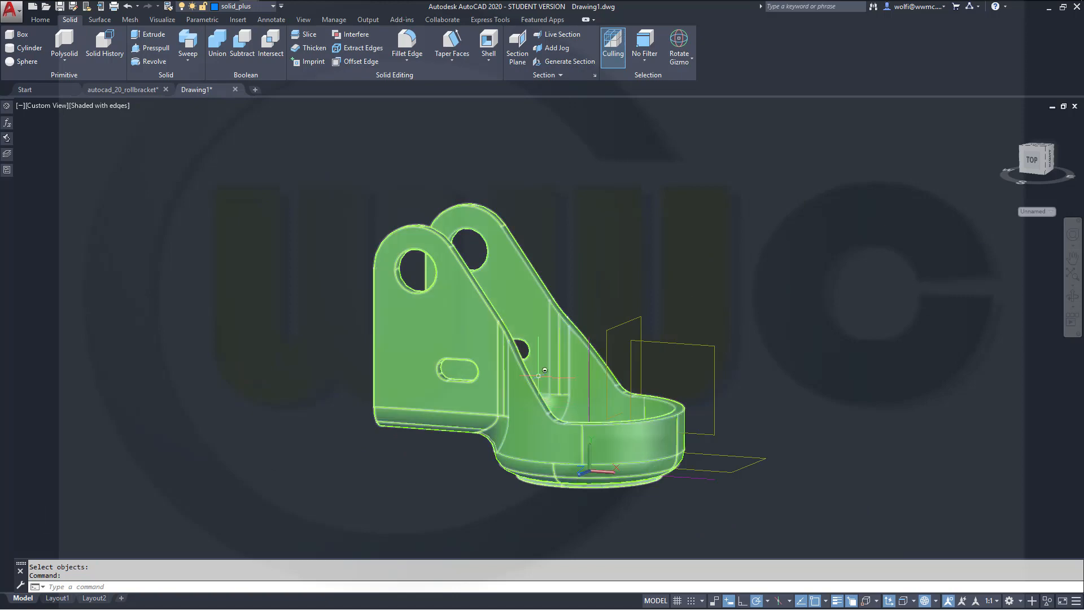
mouse_move(537, 402)
middle_mouse_down("shift")
mouse_move(535, 417)
mouse_move(543, 344)
mouse_move(445, 421)
mouse_move(387, 435)
mouse_move(327, 414)
mouse_move(426, 350)
mouse_move(483, 293)
mouse_move(517, 413)
mouse_move(546, 409)
middle_mouse_up("shift")
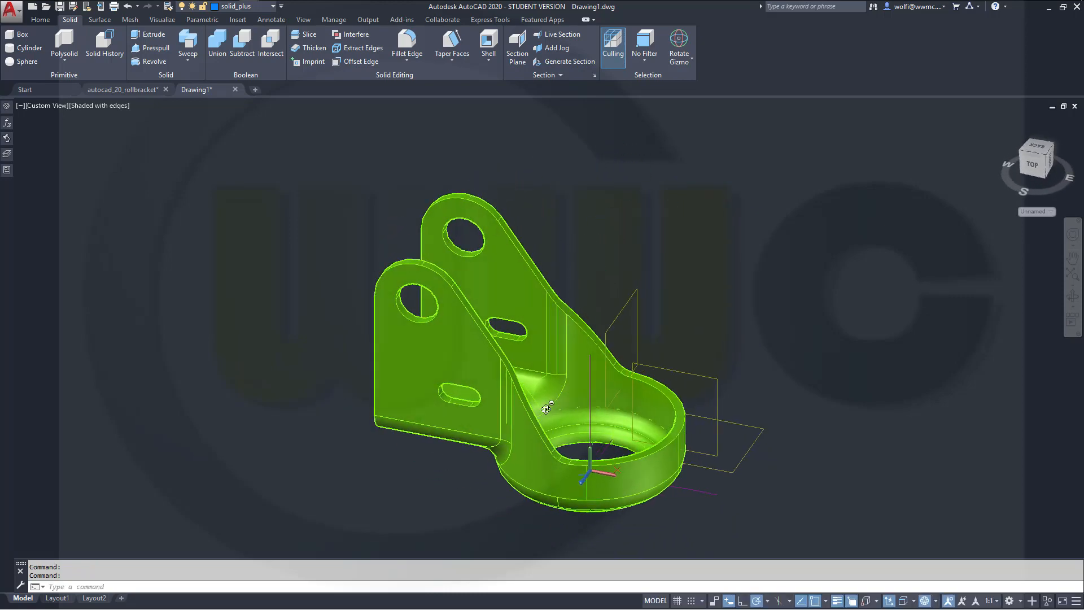
scroll(508, 418, "up", 3)
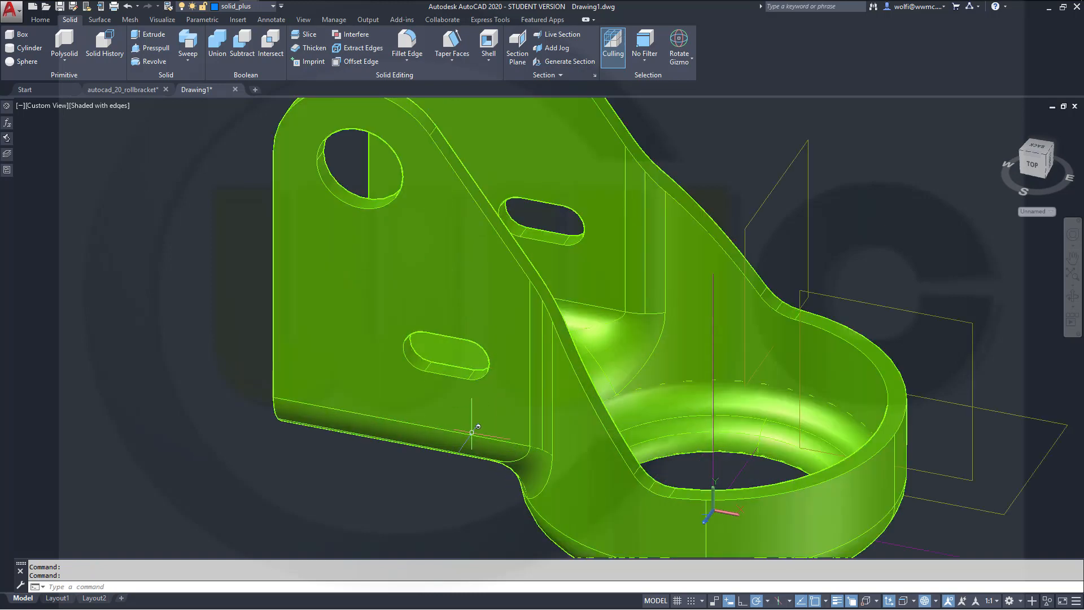
scroll(497, 425, "down", 1)
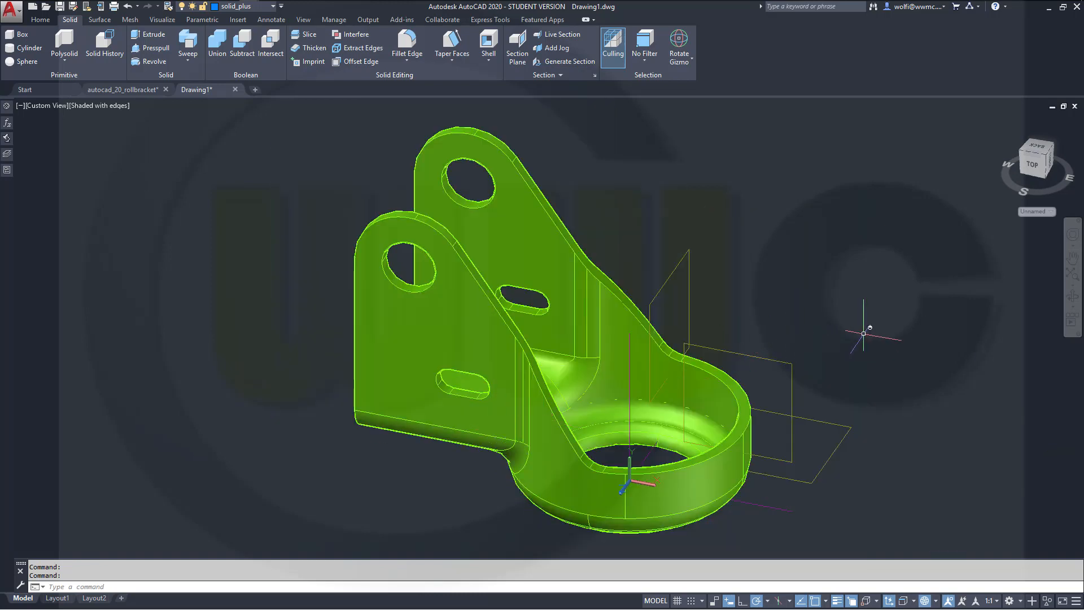